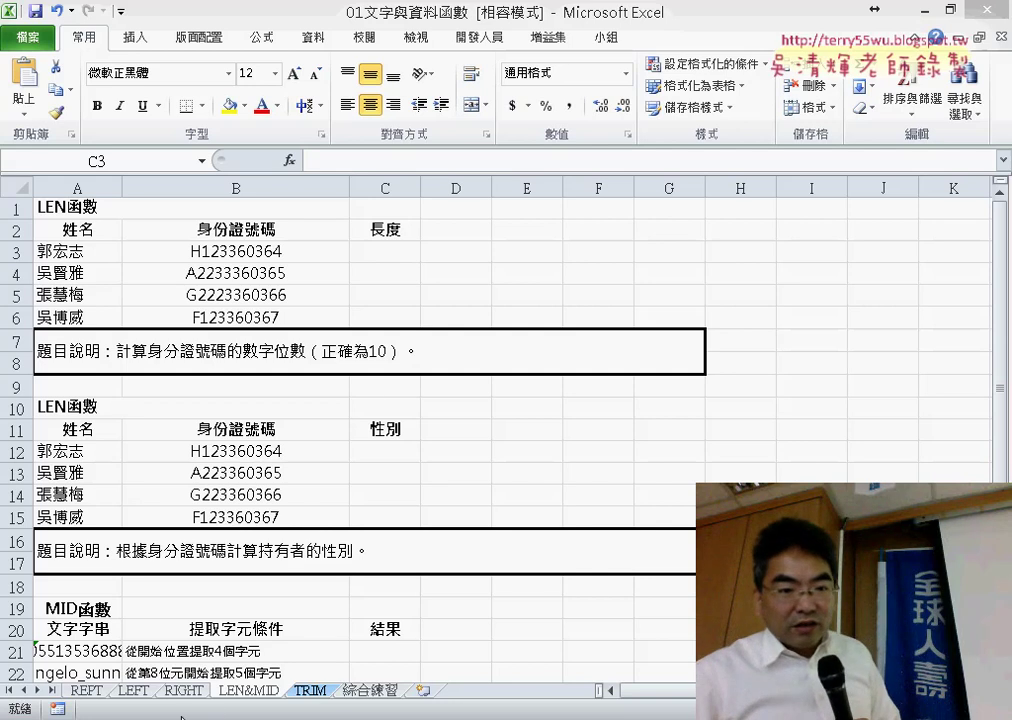
Check the REPT sheet, return to LEN&MID, inspect the ID in B3, and select C3.
click(85, 691)
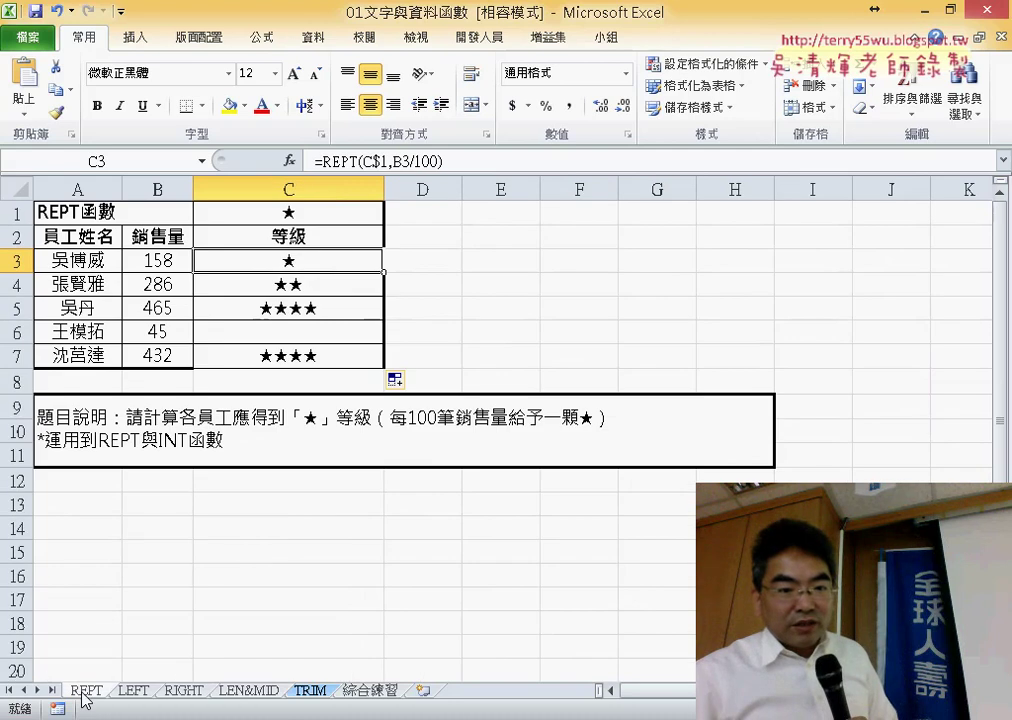
click(257, 690)
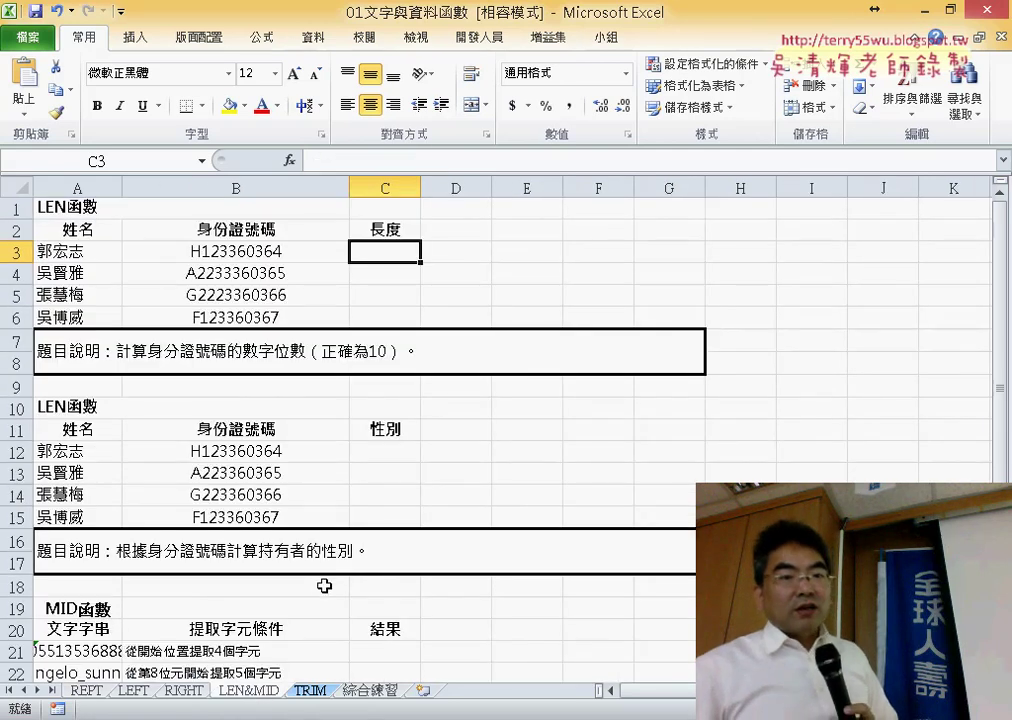
scroll(324, 579, down, 2)
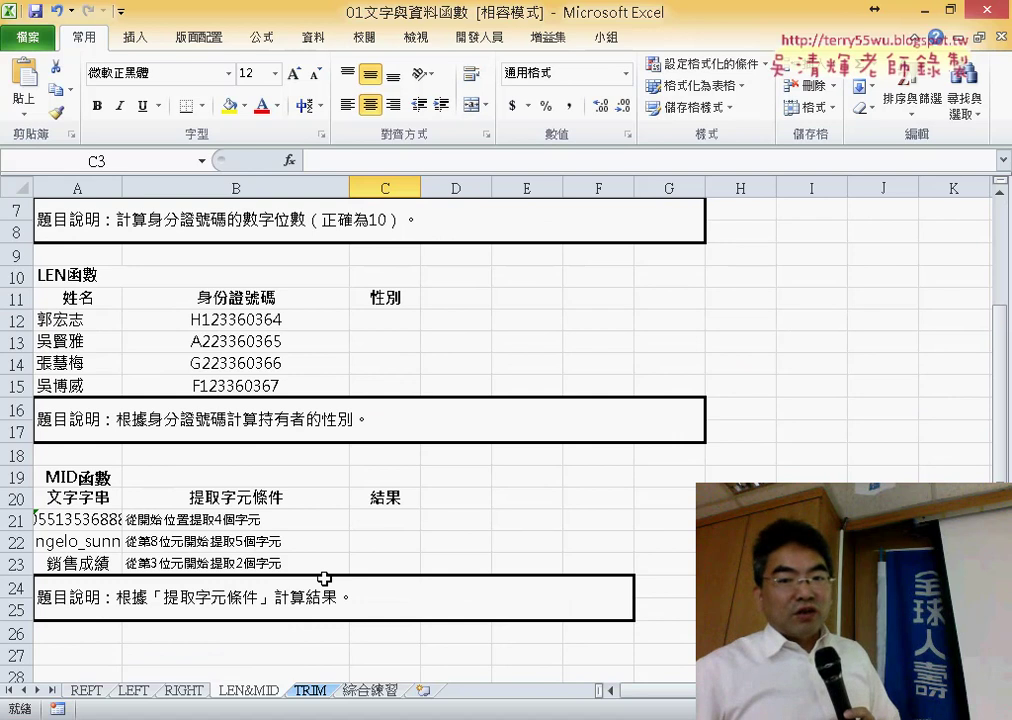
scroll(324, 579, up, 2)
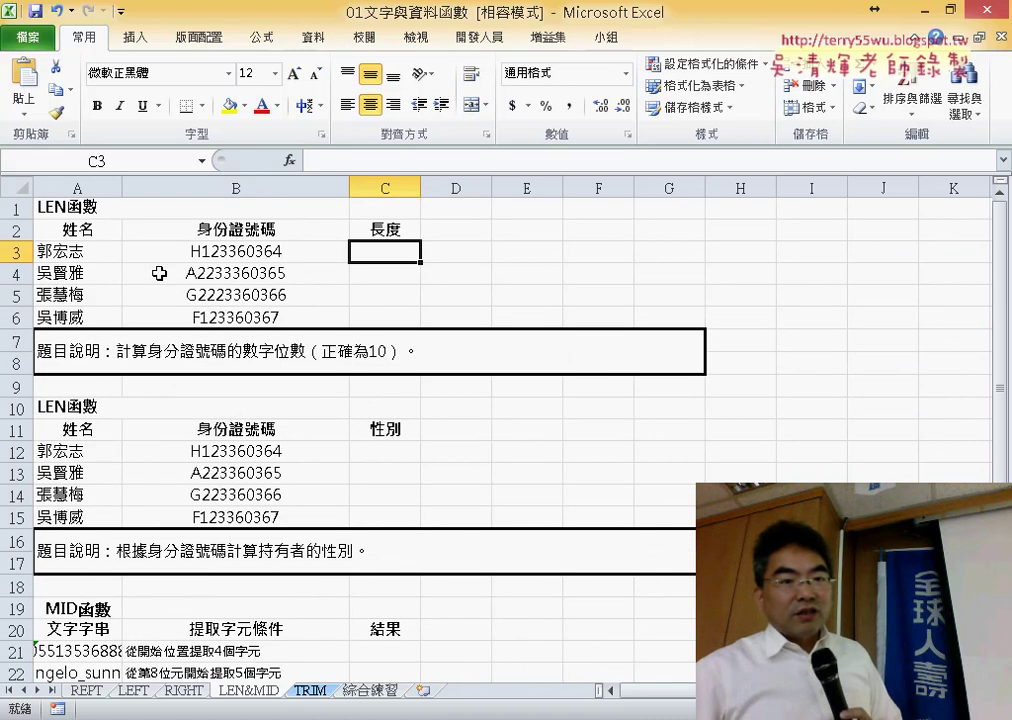
click(270, 255)
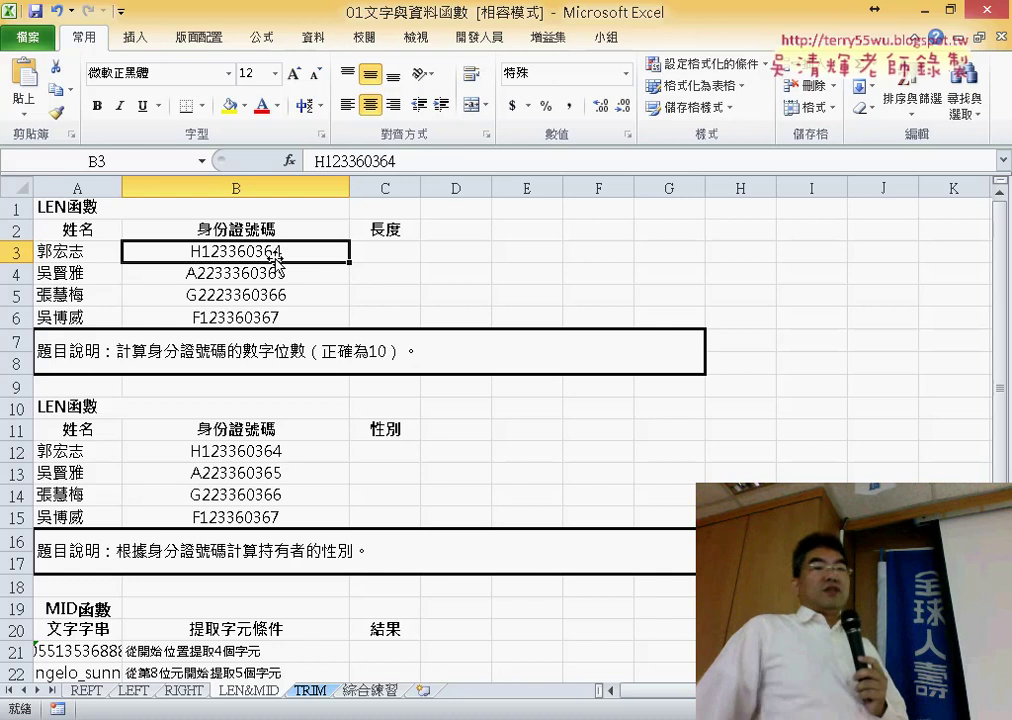
click(387, 254)
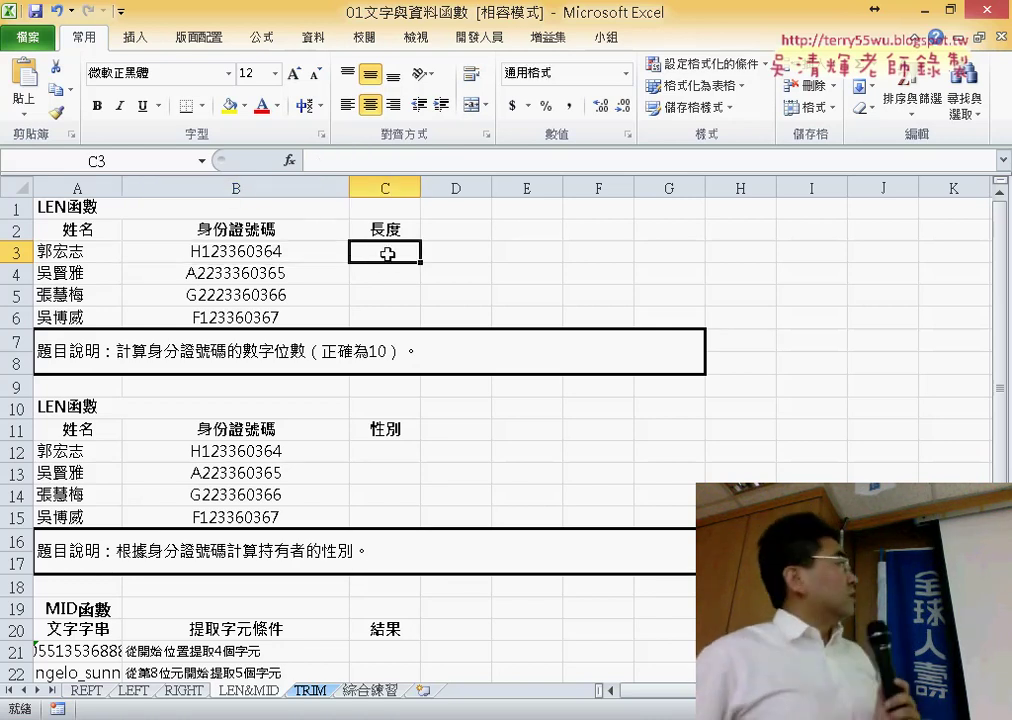
Insert the LEN function into C3 from the Insert Function list.
click(290, 162)
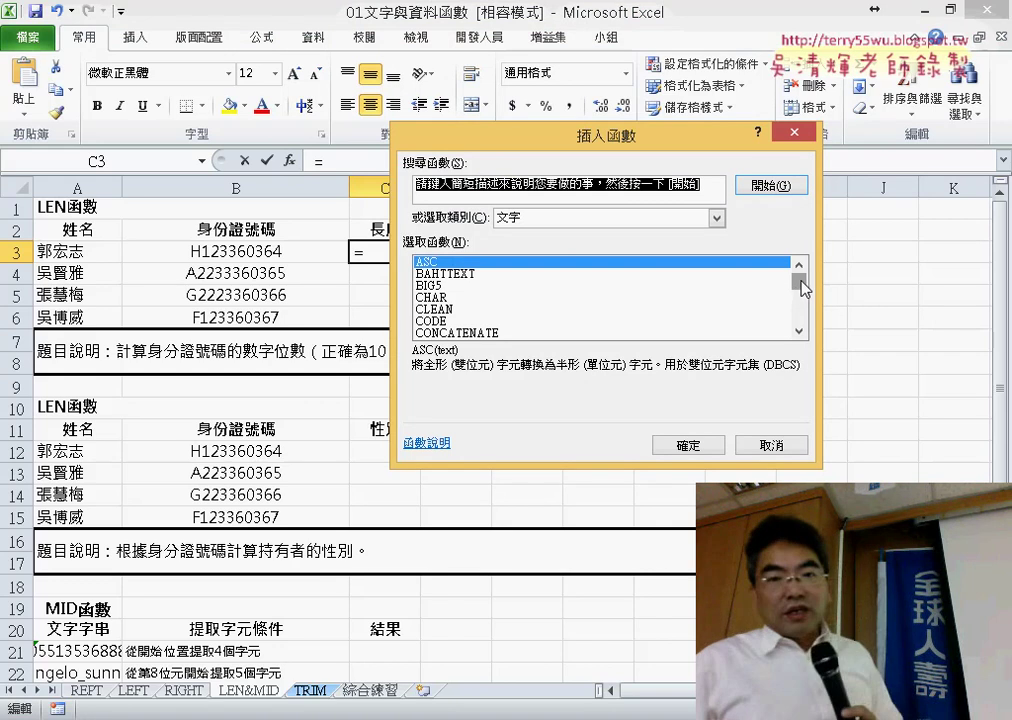
scroll(800, 322, down, 2)
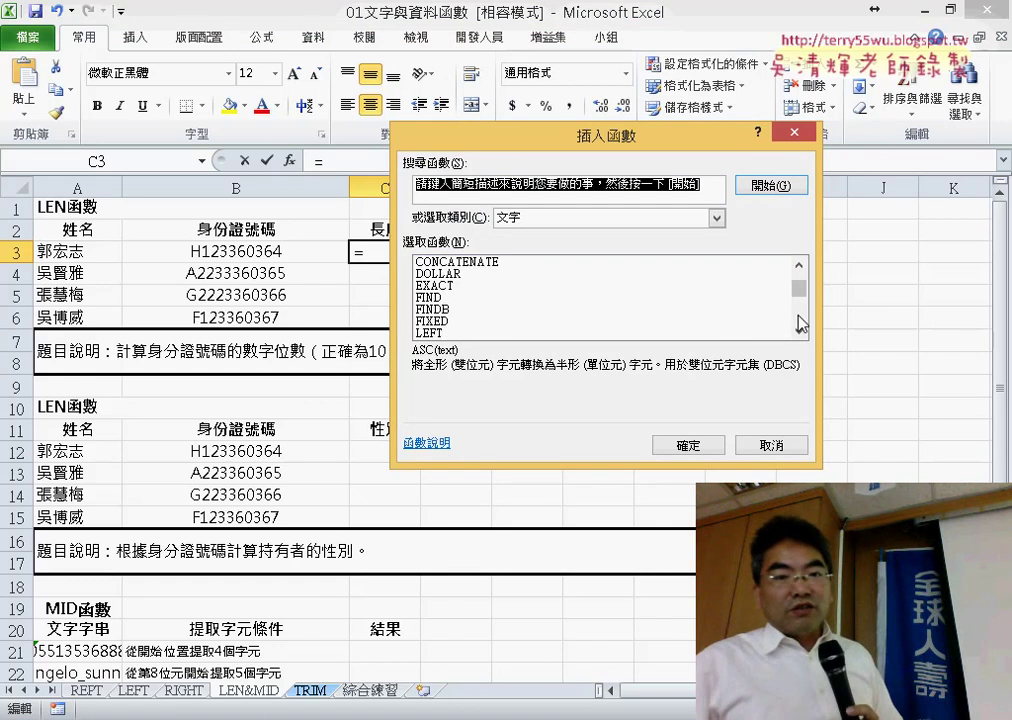
scroll(800, 322, down, 2)
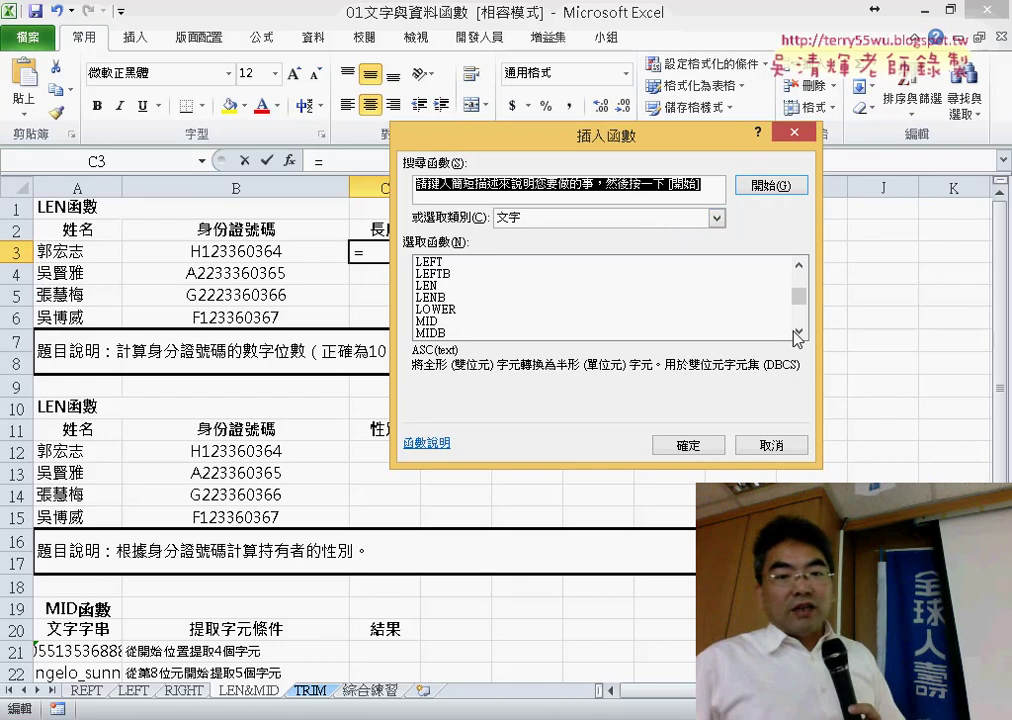
click(462, 285)
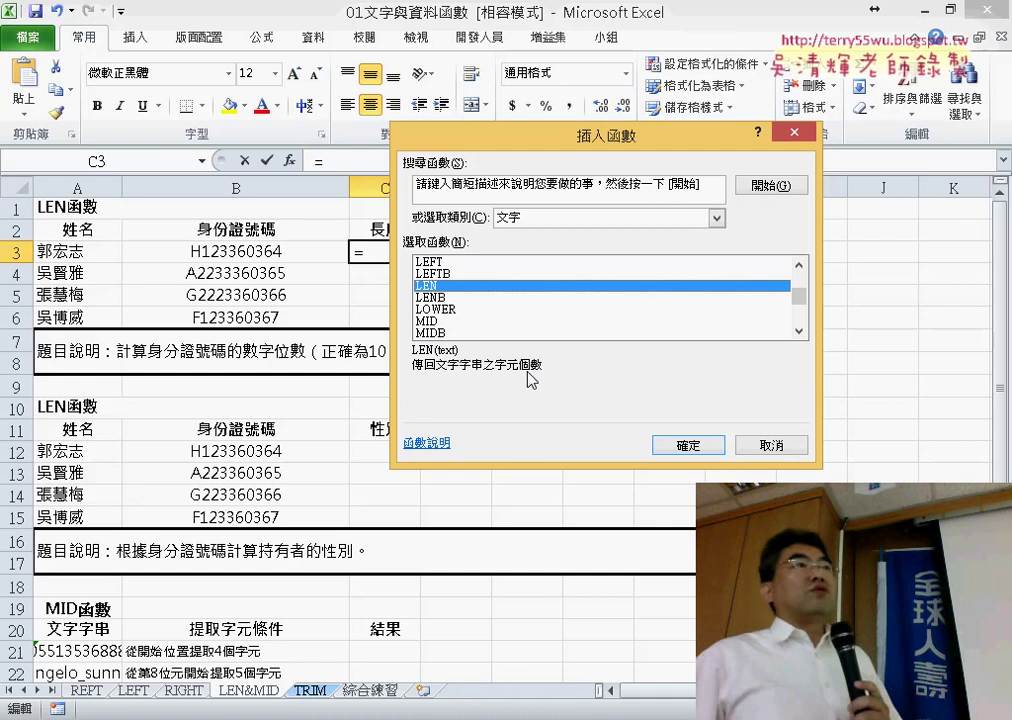
click(700, 446)
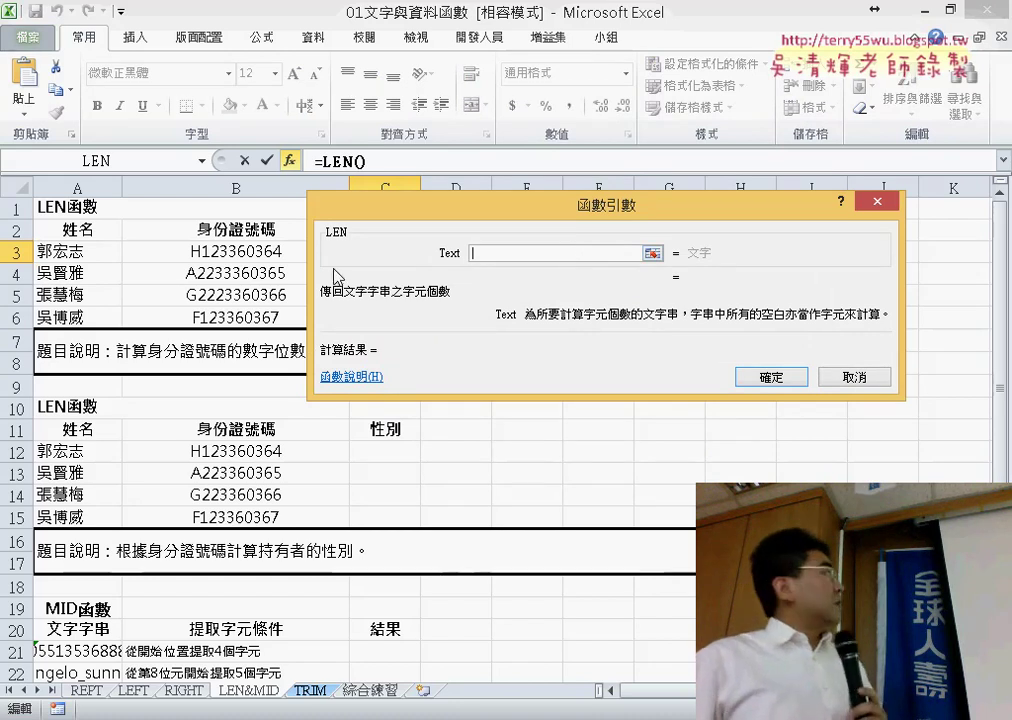
Set LEN's Text argument to B3 and highlight the previewed result of 10.
click(261, 252)
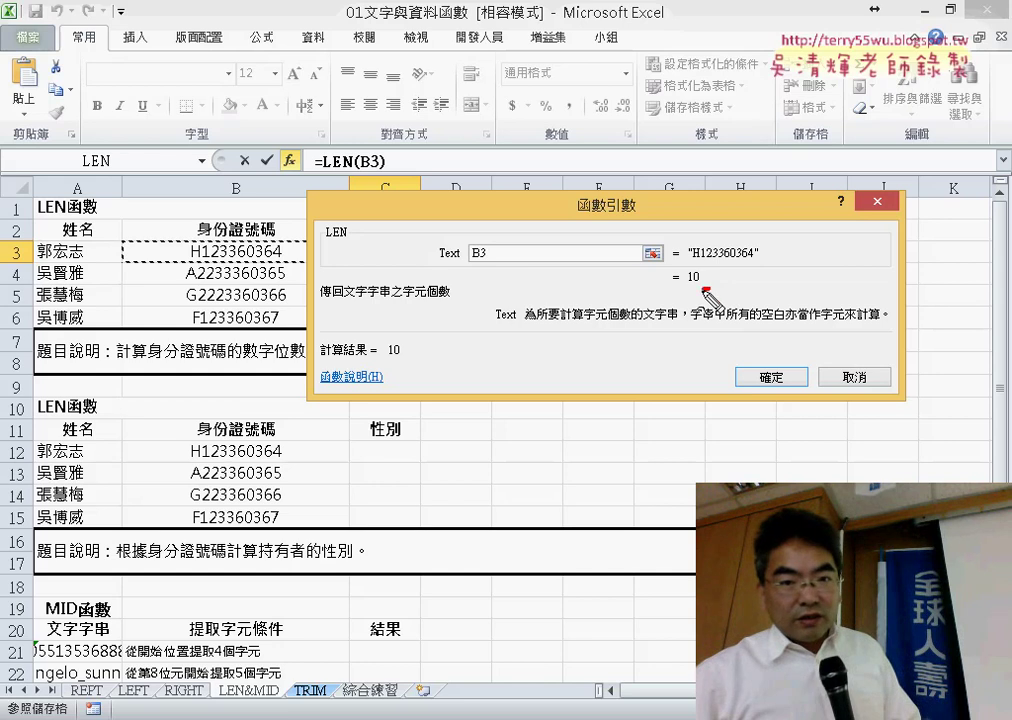
drag(718, 258, 660, 280)
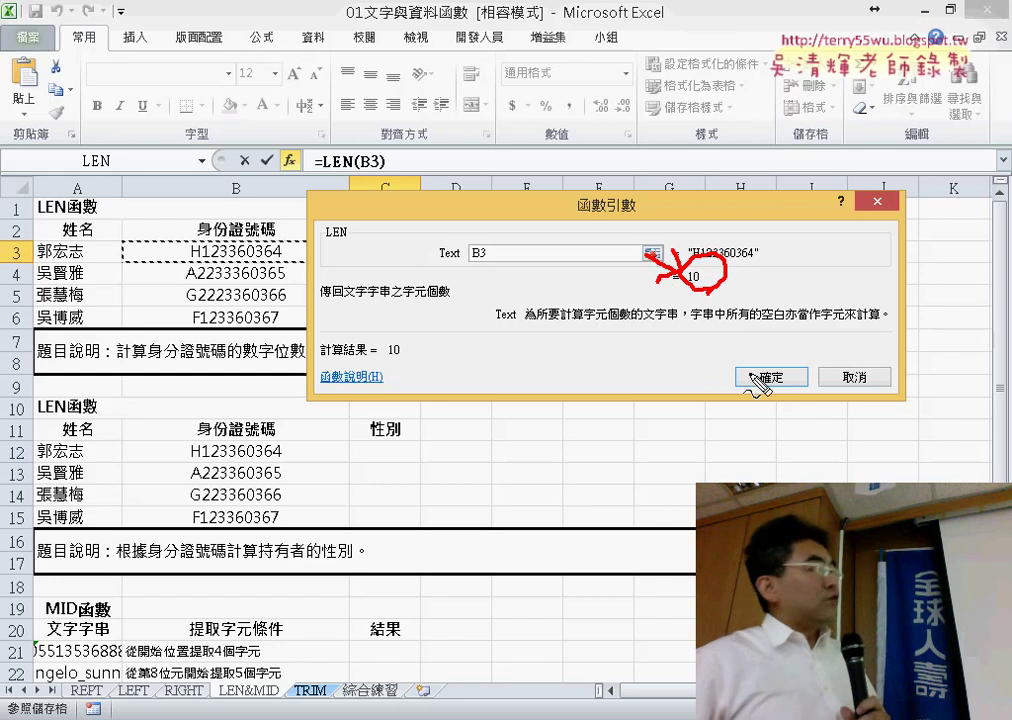
key(Escape)
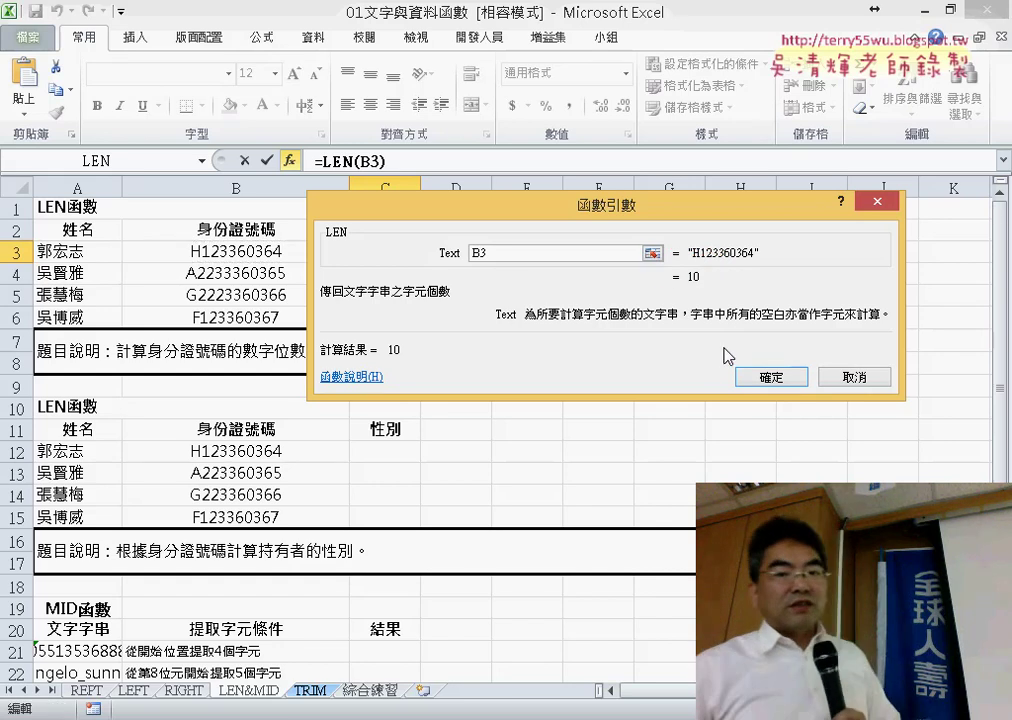
Commit =LEN(B3) in C3 and fill it down to C6, giving 10, 11, 11, 10.
click(772, 378)
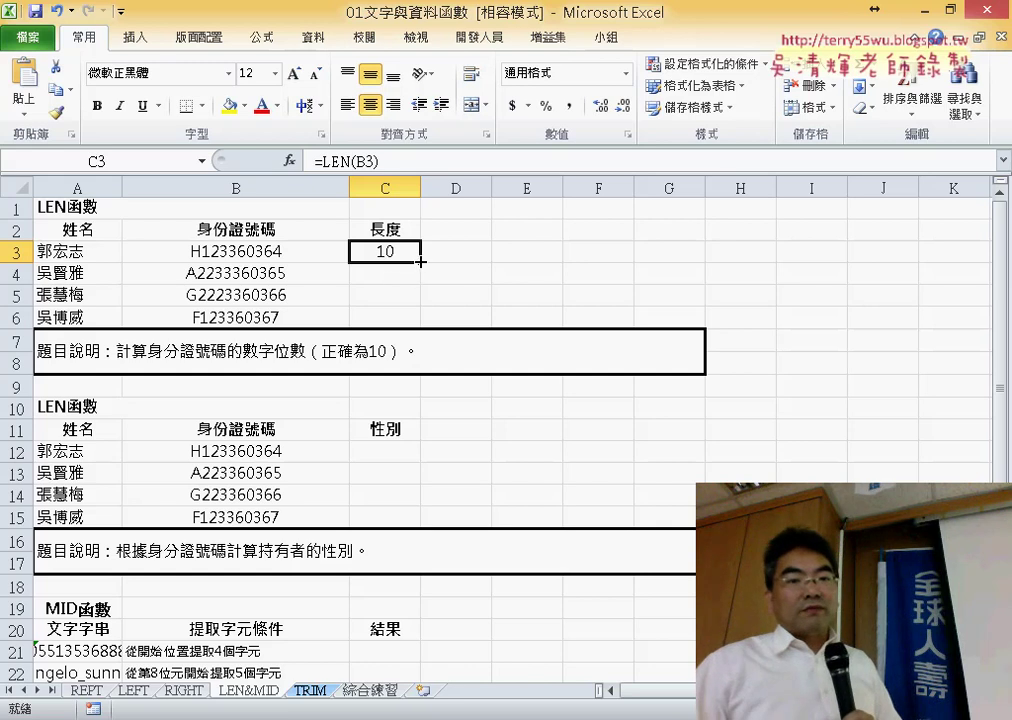
drag(421, 261, 421, 321)
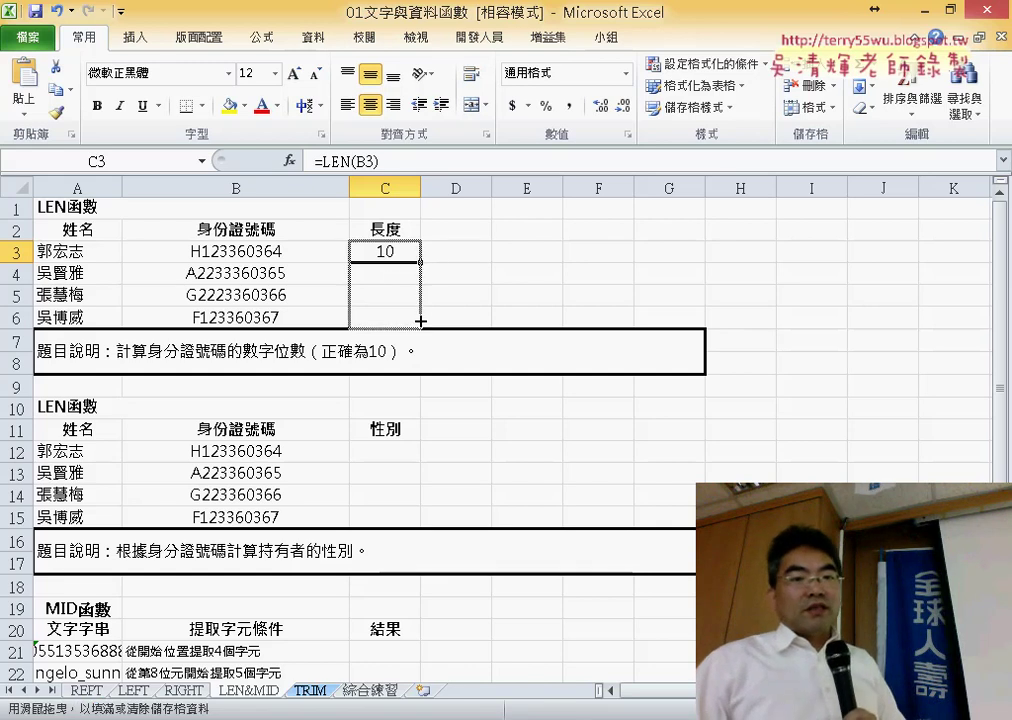
drag(421, 321, 421, 321)
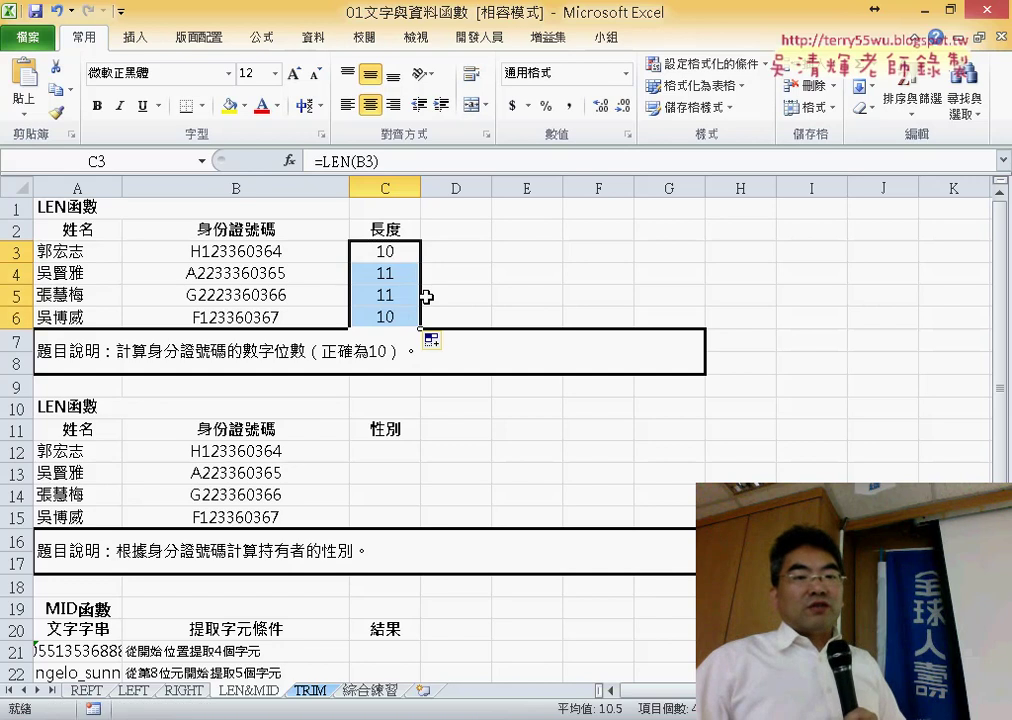
click(410, 258)
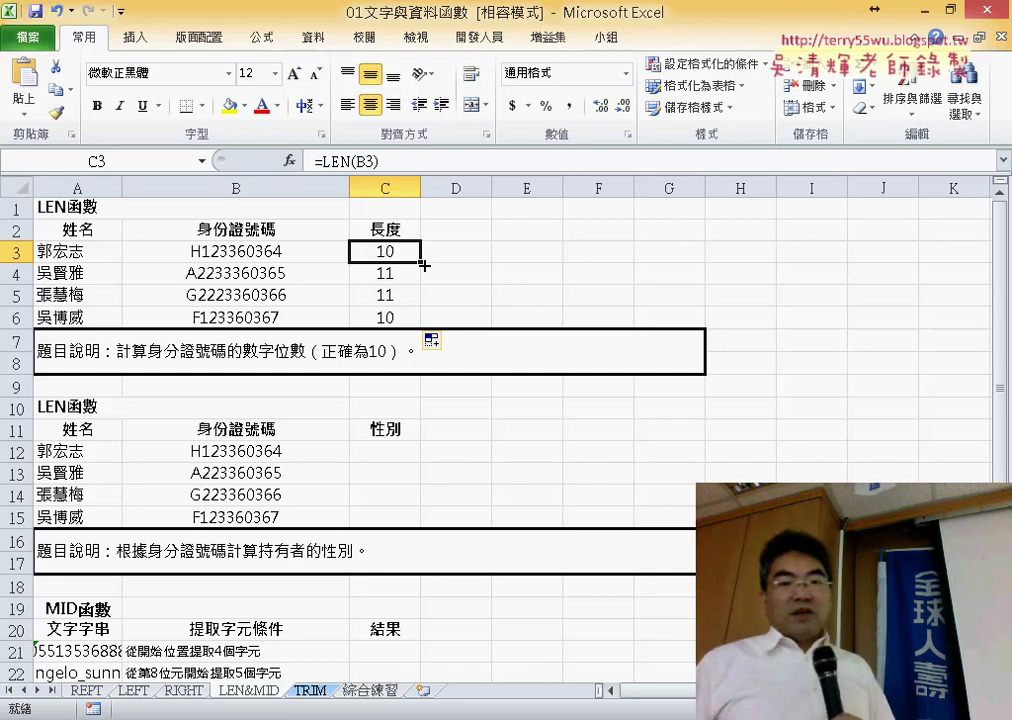
click(403, 271)
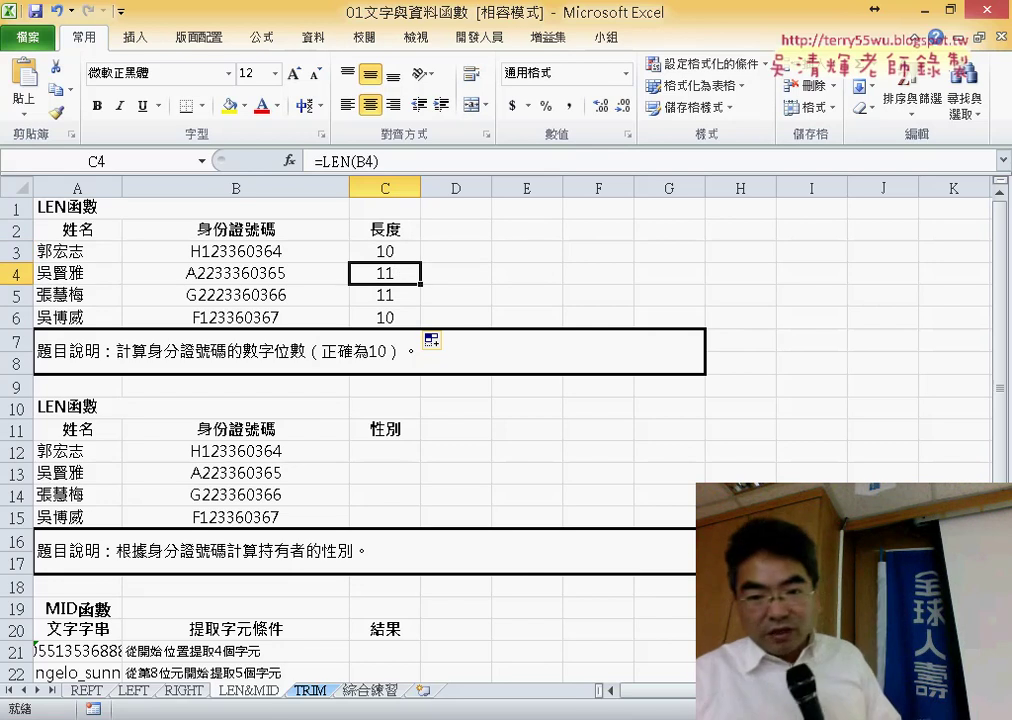
scroll(400, 400, up, 3)
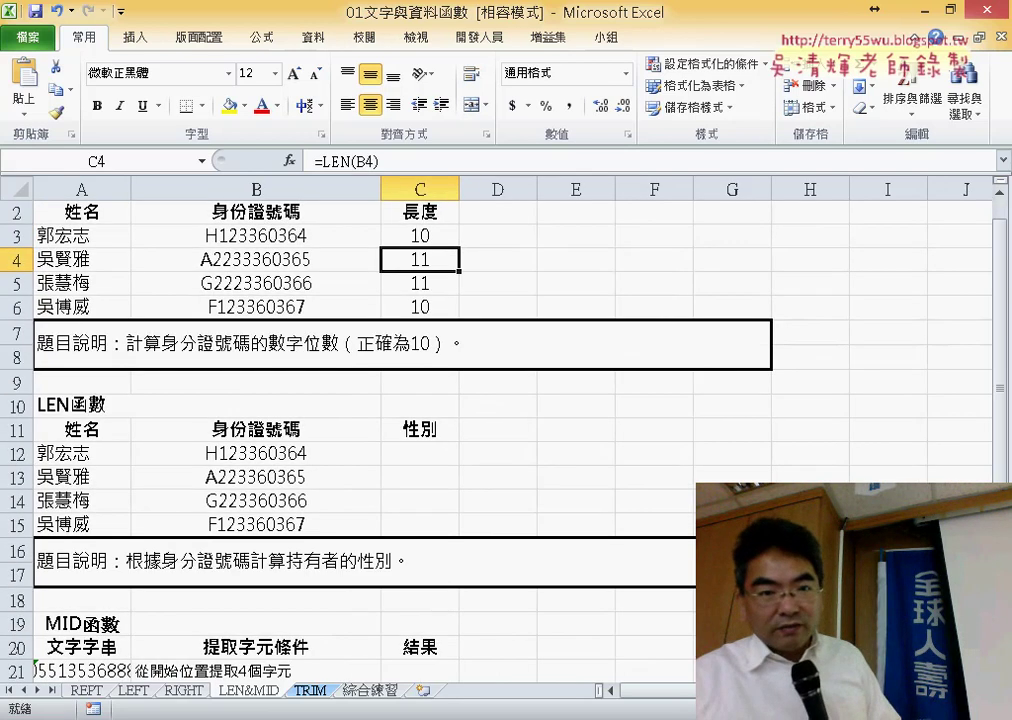
scroll(923, 455, up, 1)
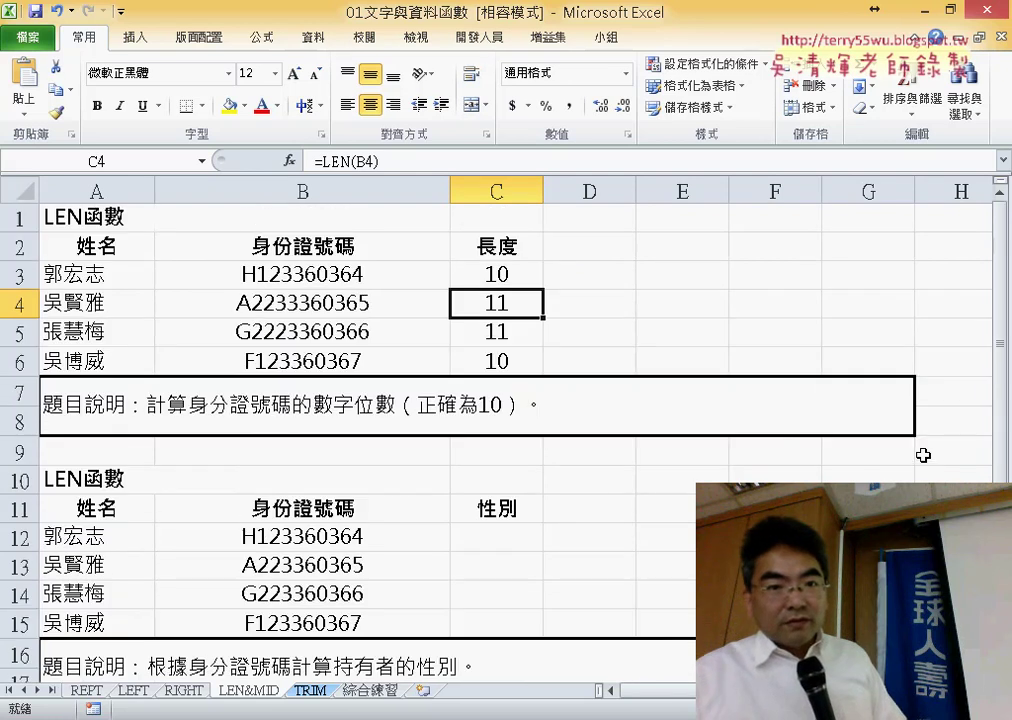
scroll(820, 474, up, 1)
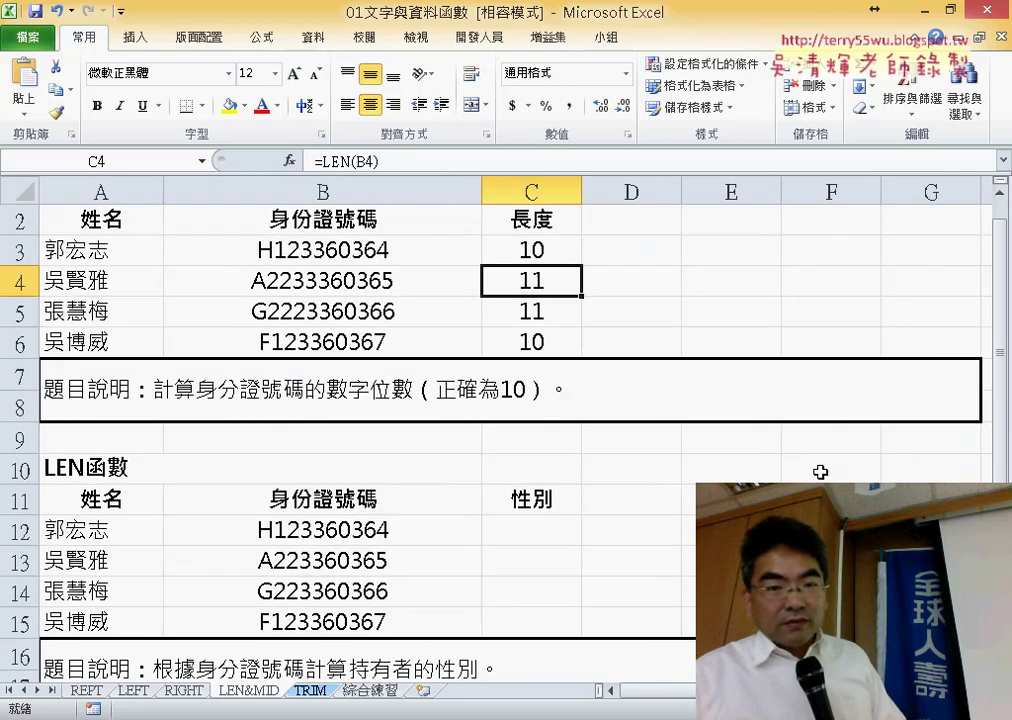
scroll(673, 340, up, 1)
click(551, 280)
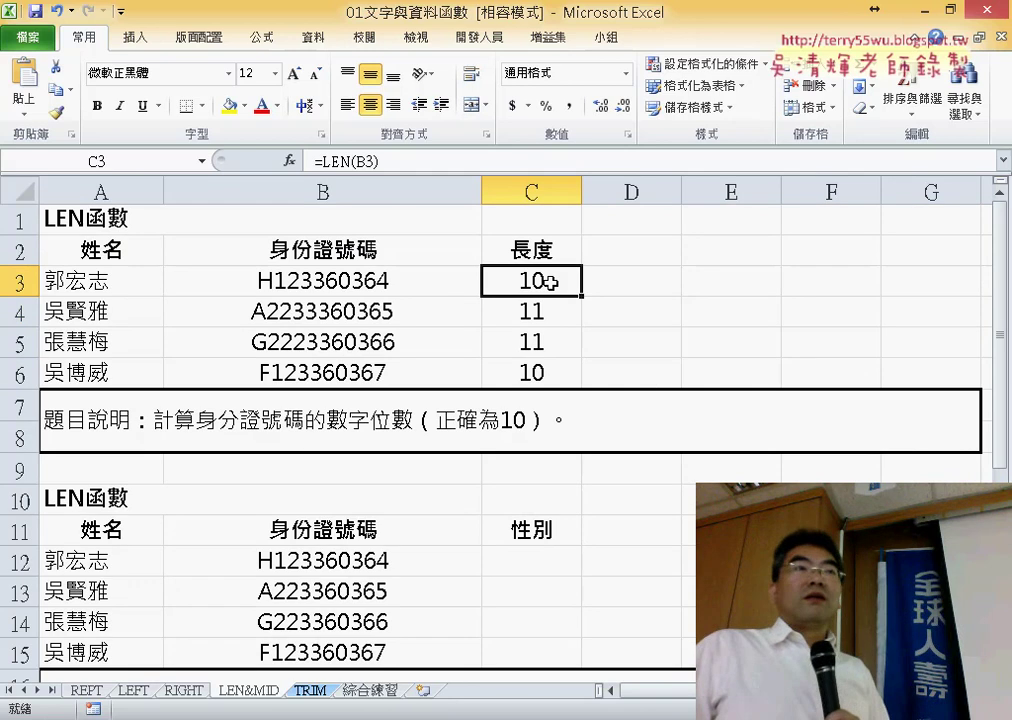
scroll(551, 283, down, 1)
scroll(551, 283, down, 1)
scroll(551, 283, up, 1)
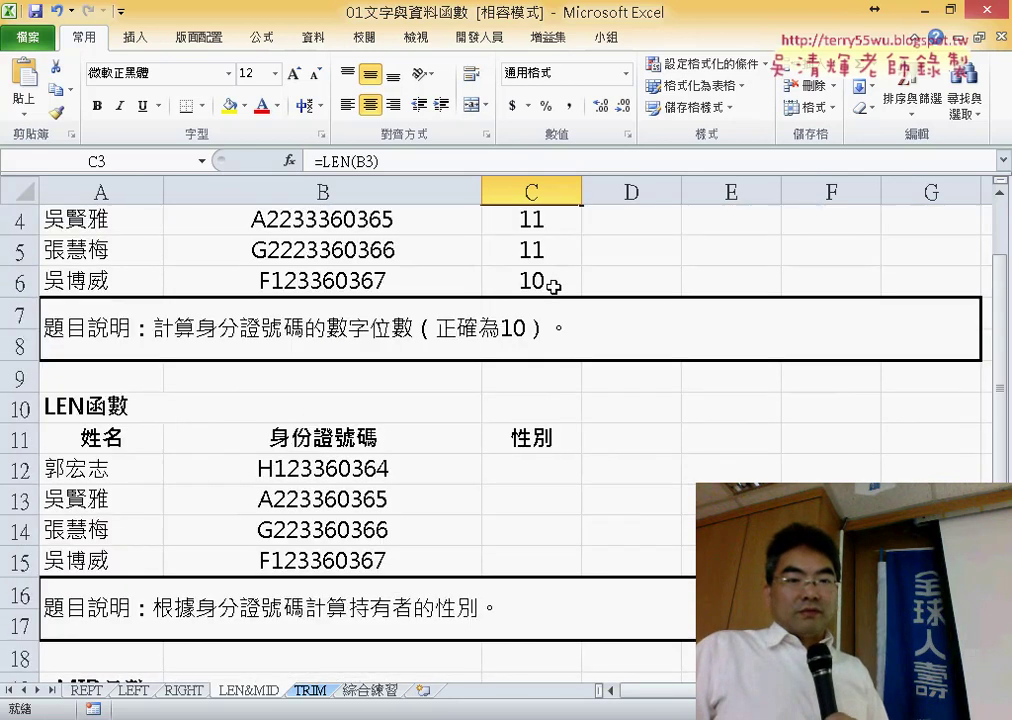
scroll(553, 284, up, 1)
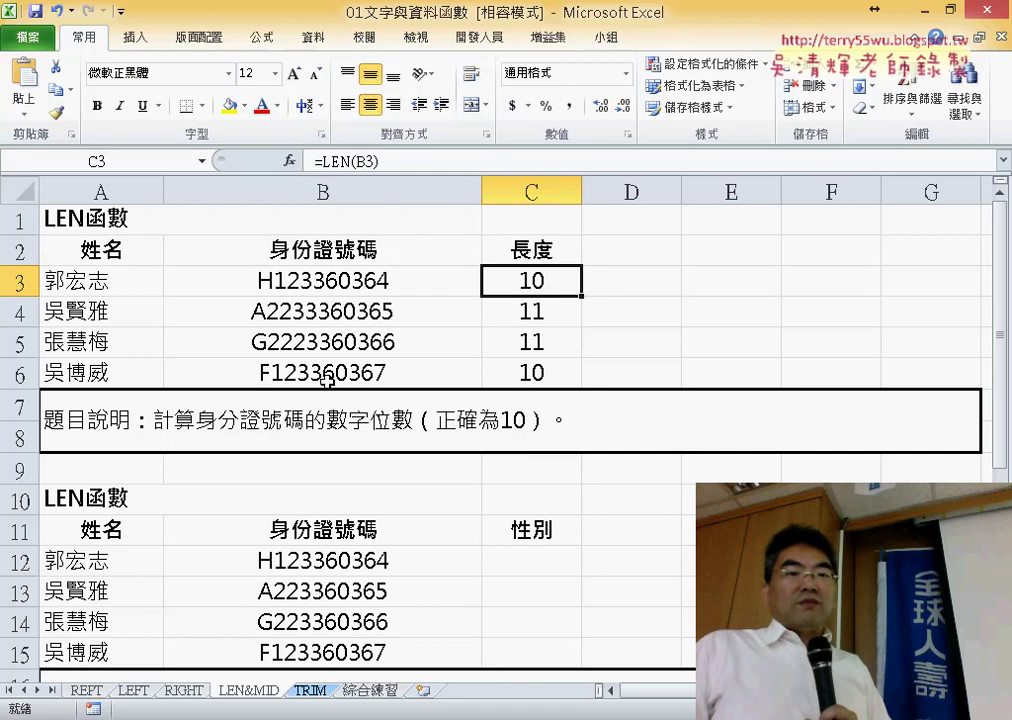
scroll(332, 376, down, 3)
scroll(332, 376, up, 3)
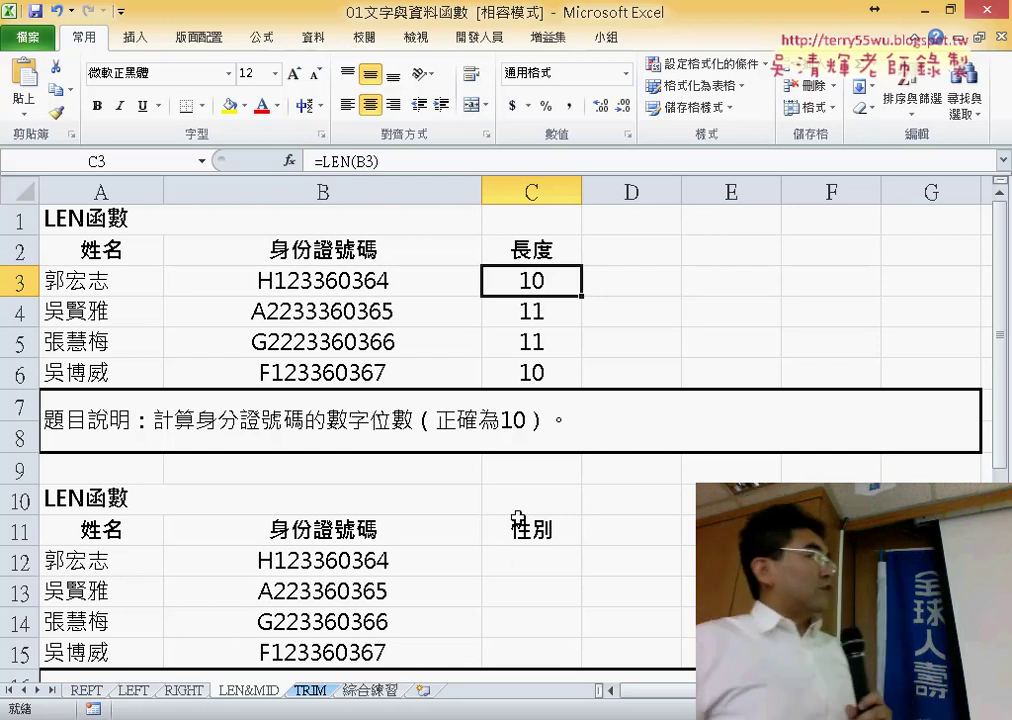
Check the length formulas in C3:C4 and the IDs in B4:B5, then select D3.
click(529, 560)
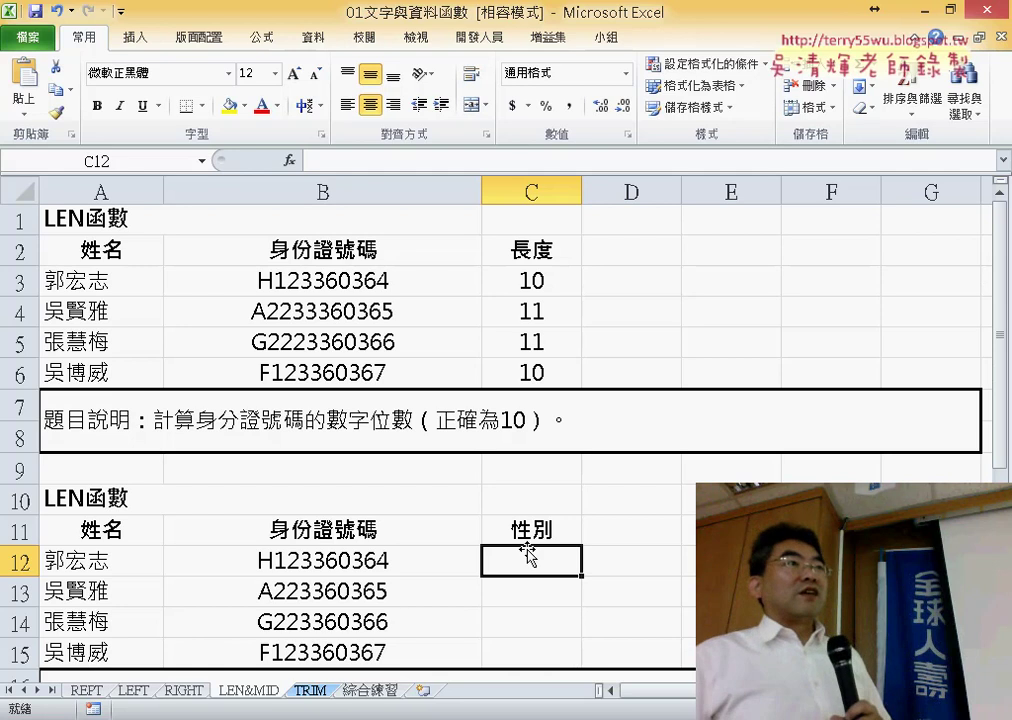
click(538, 280)
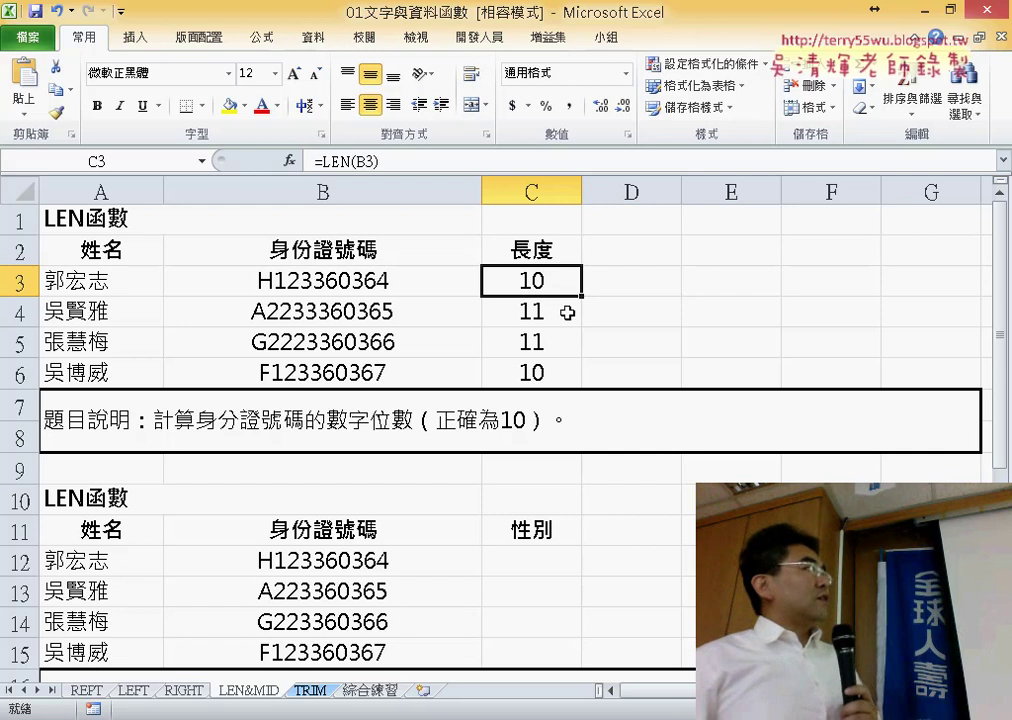
click(363, 318)
click(384, 341)
click(566, 302)
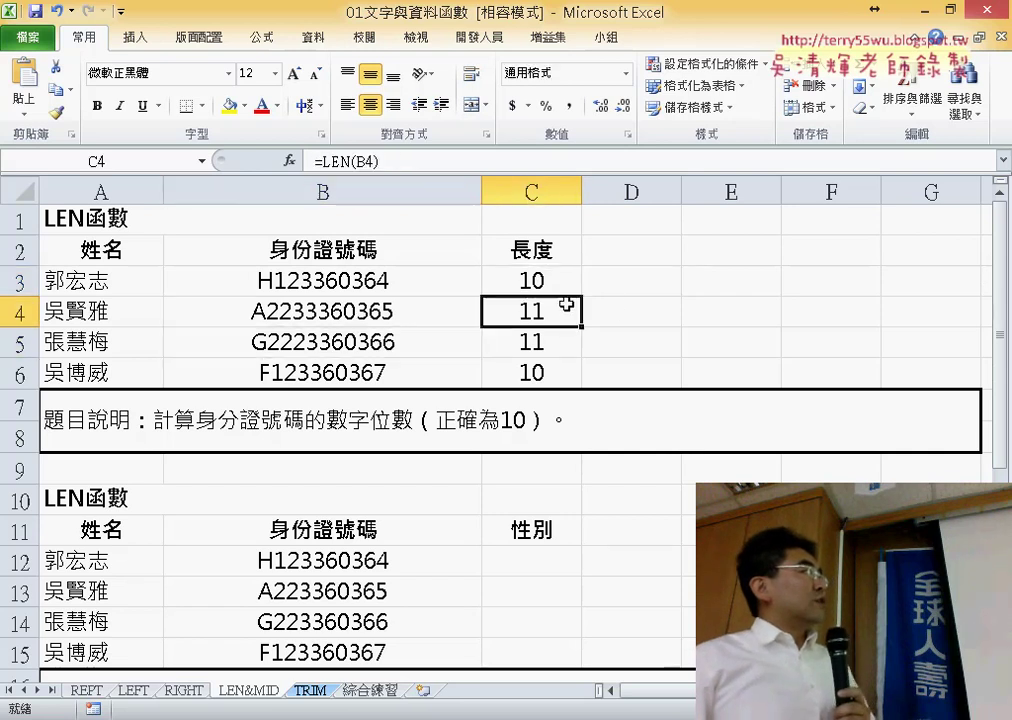
click(652, 278)
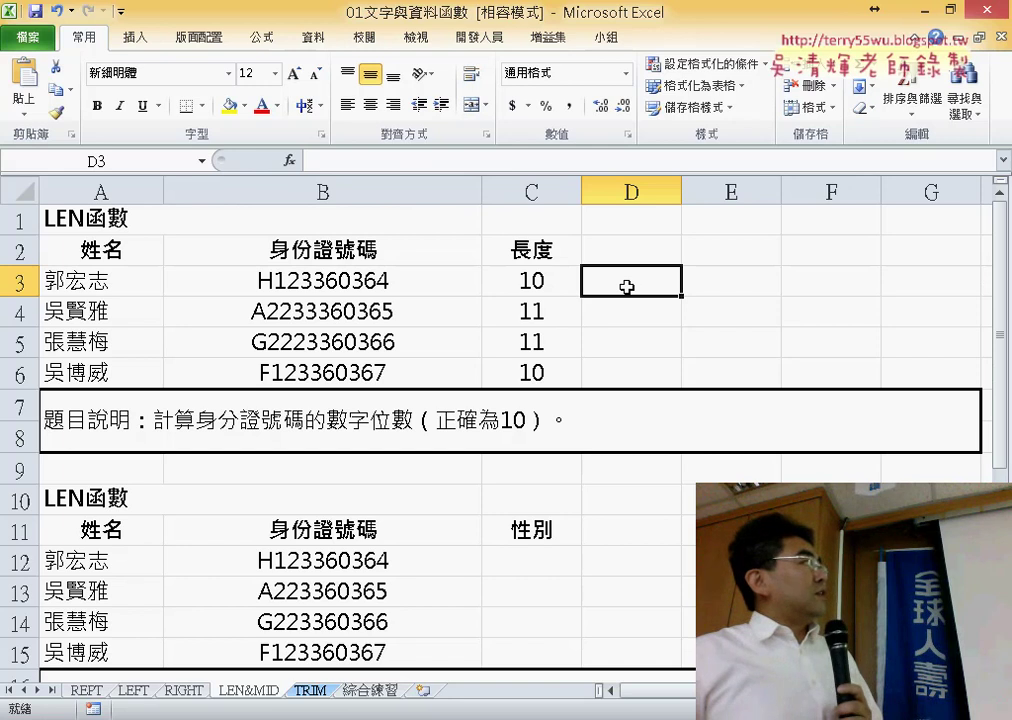
Insert the IF function from the 邏輯 (Logical) category into D3.
click(289, 160)
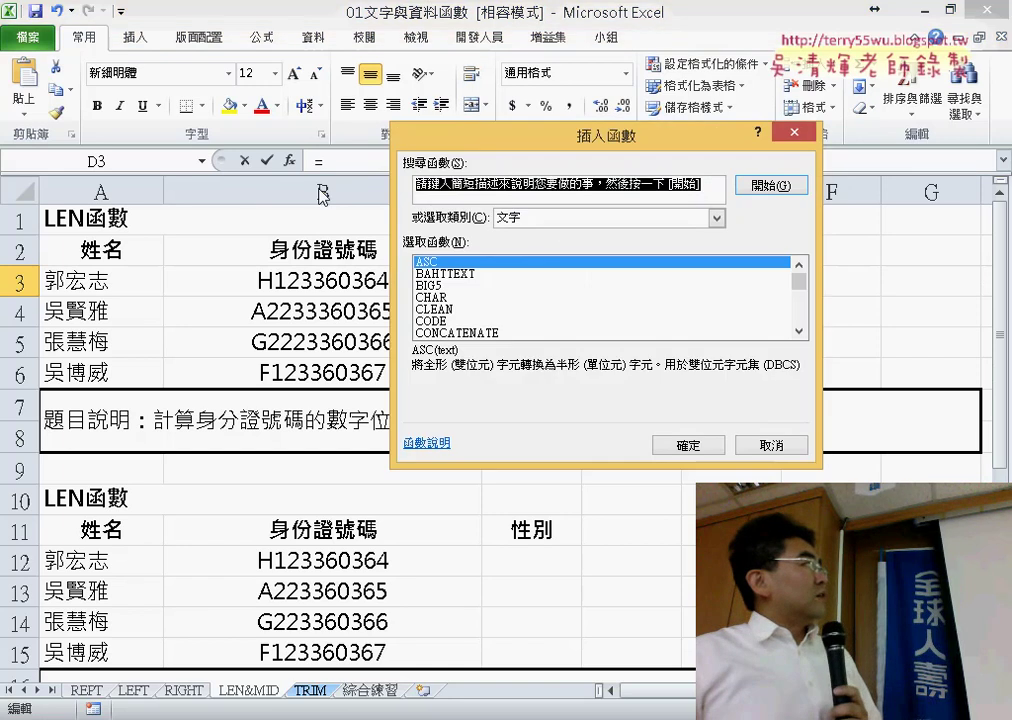
click(560, 219)
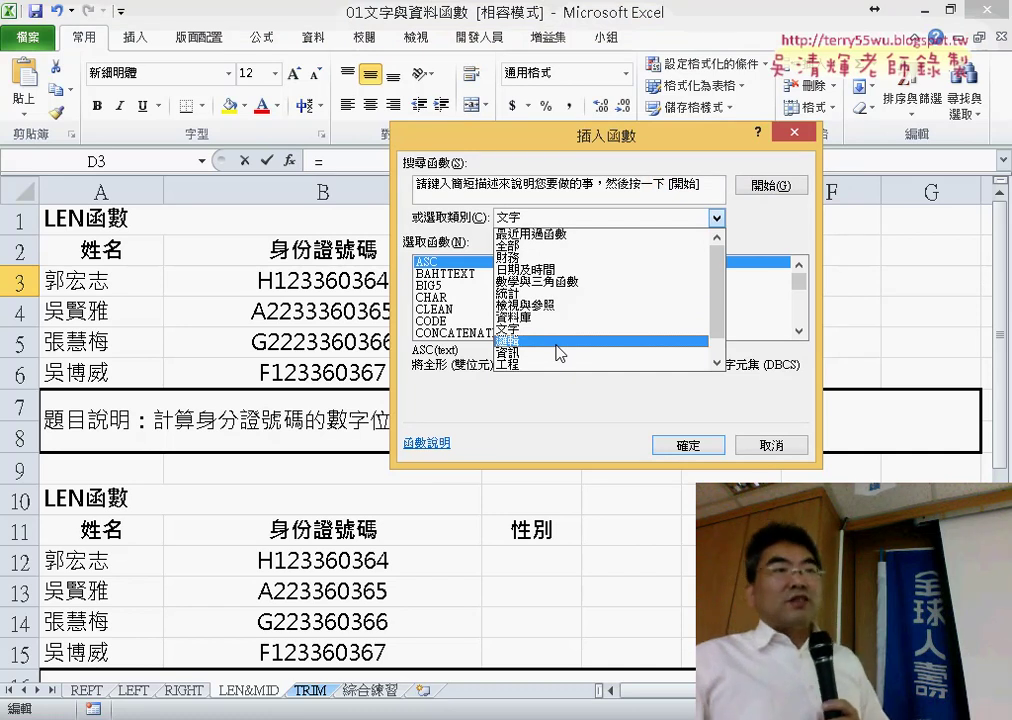
click(552, 343)
click(435, 286)
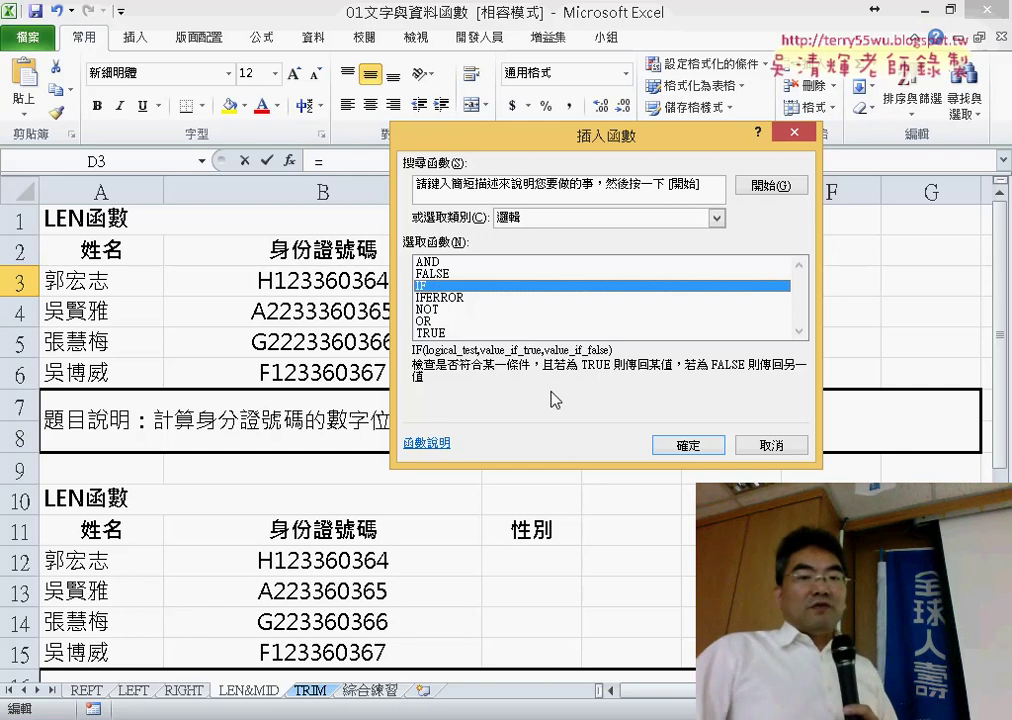
click(674, 455)
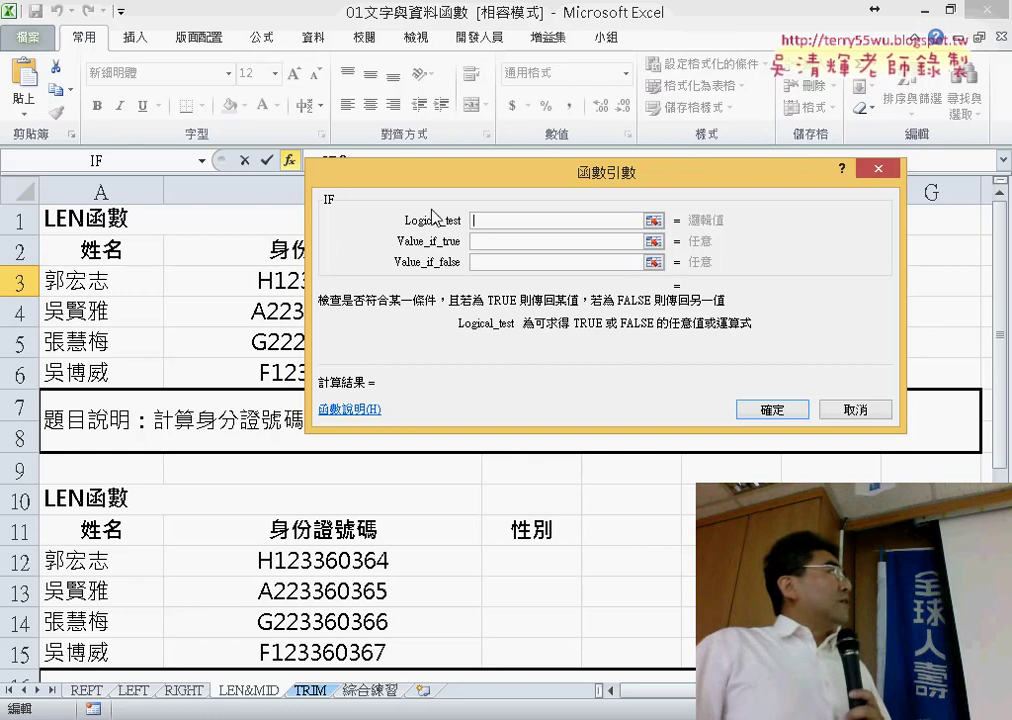
Enter C3=10 as the IF function's Logical_test condition.
mouse_move(484, 188)
mouse_down()
mouse_move(558, 310)
mouse_move(554, 341)
mouse_up()
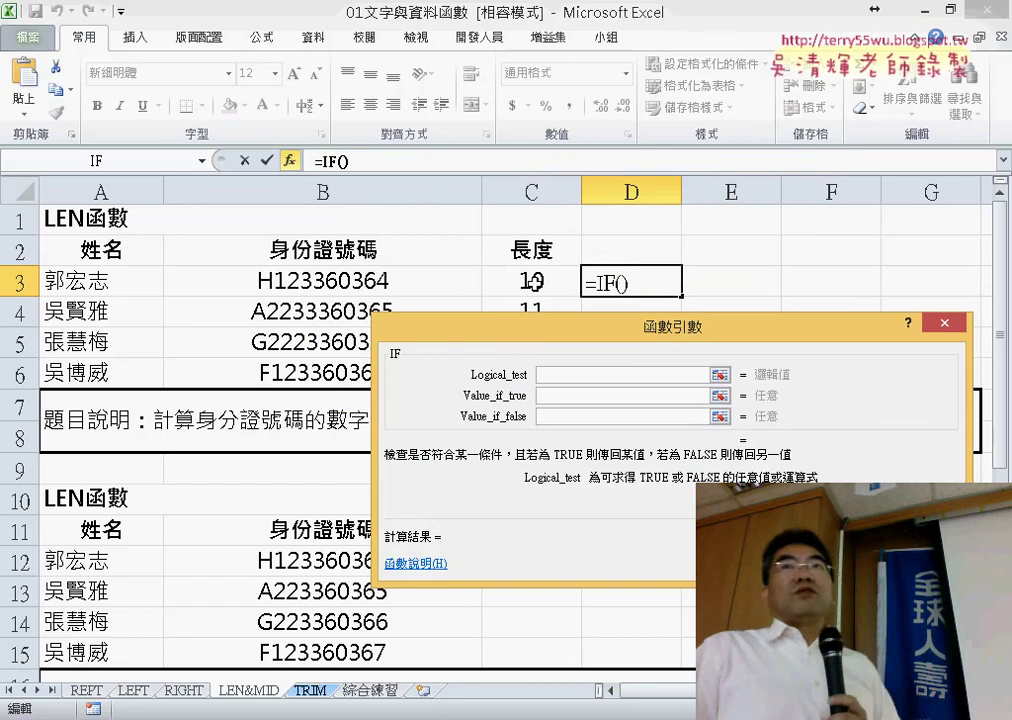
click(533, 282)
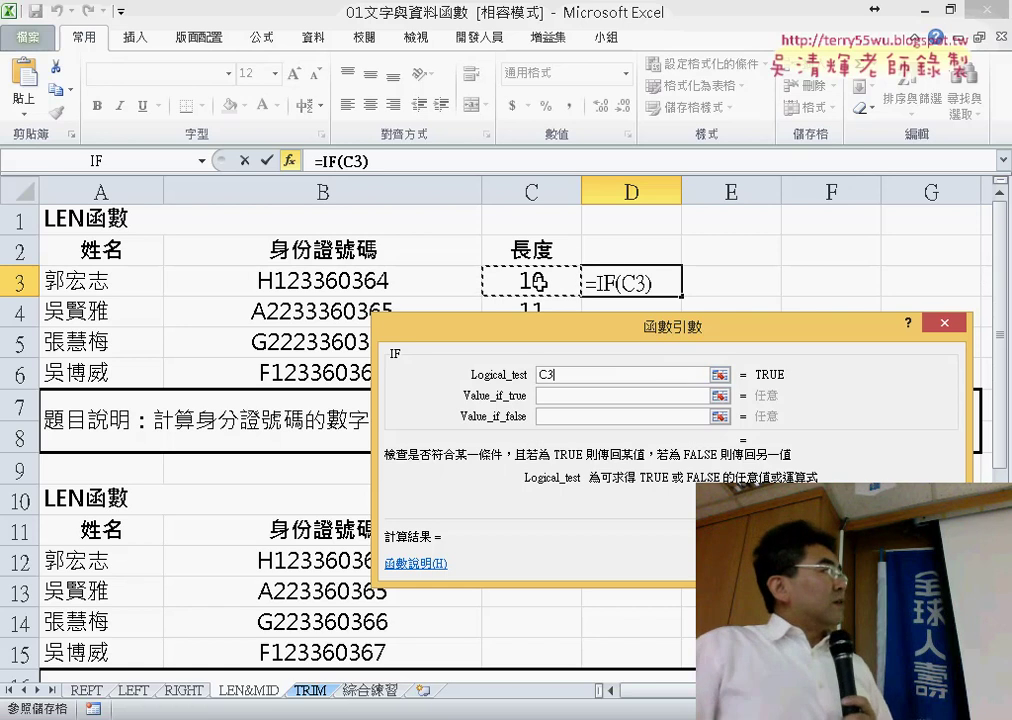
click(566, 375)
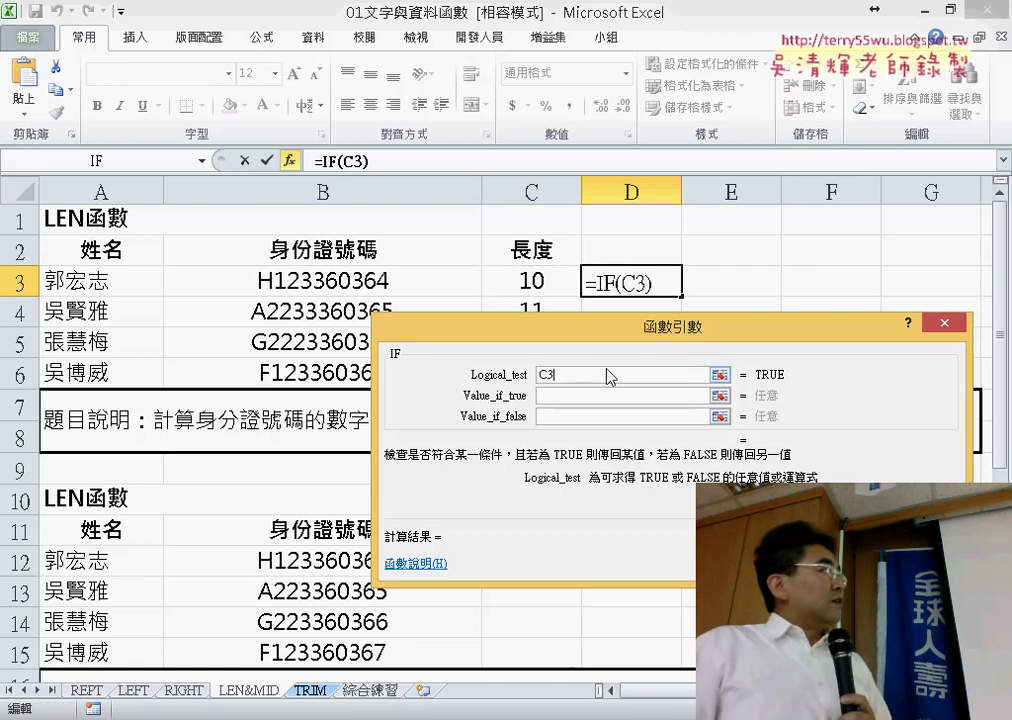
text(=)
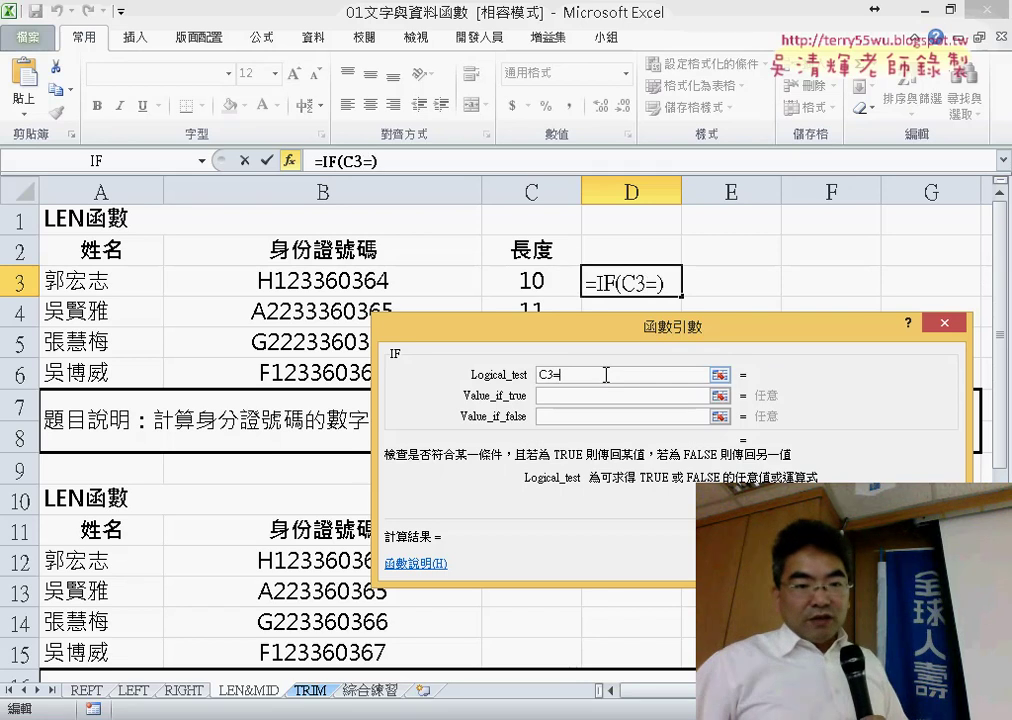
mouse_move(263, 716)
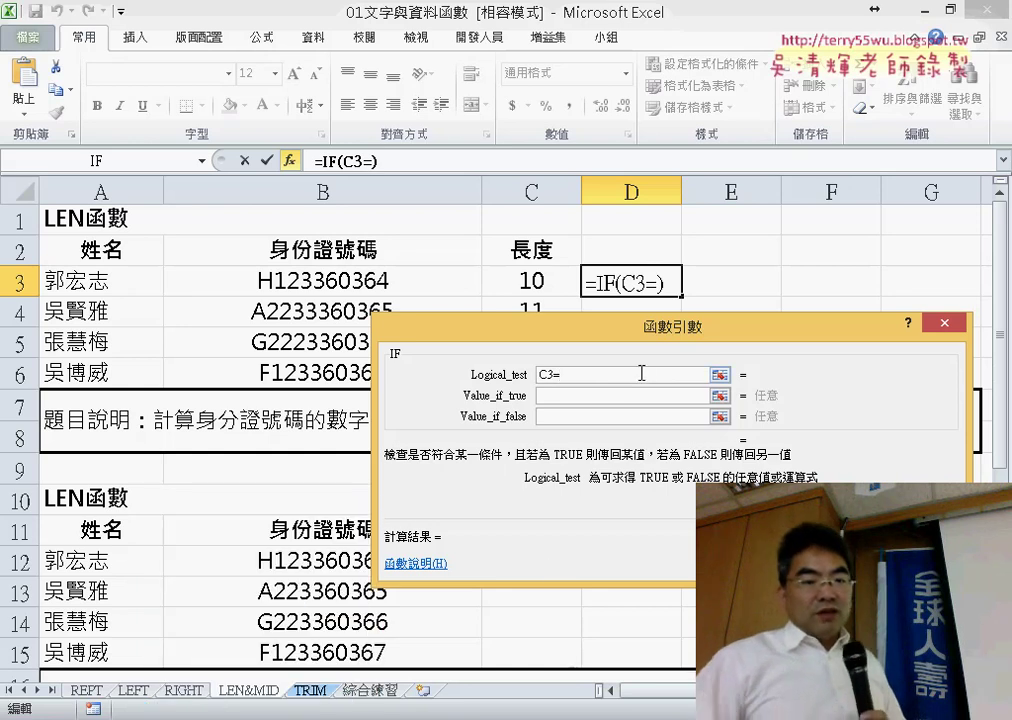
text(1)
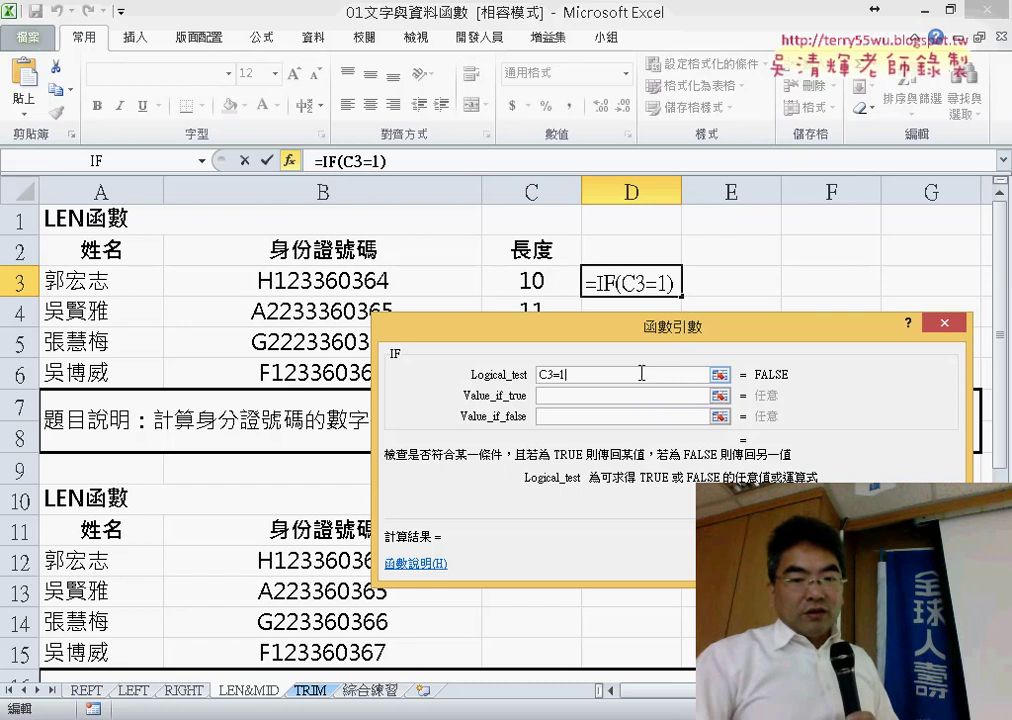
text(0)
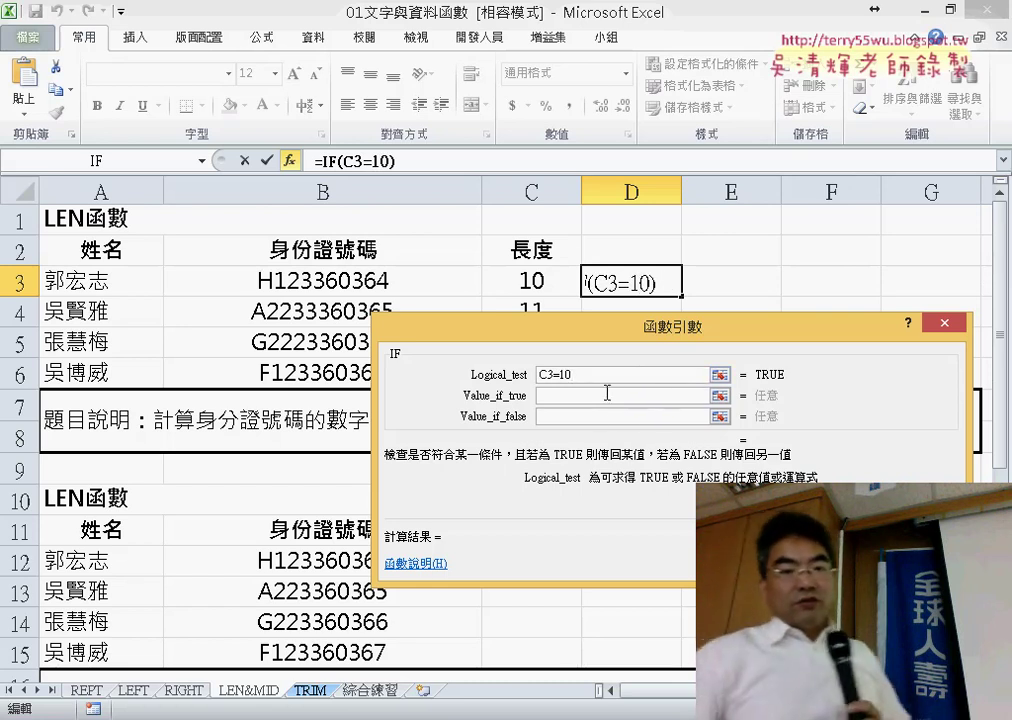
drag(605, 375, 535, 385)
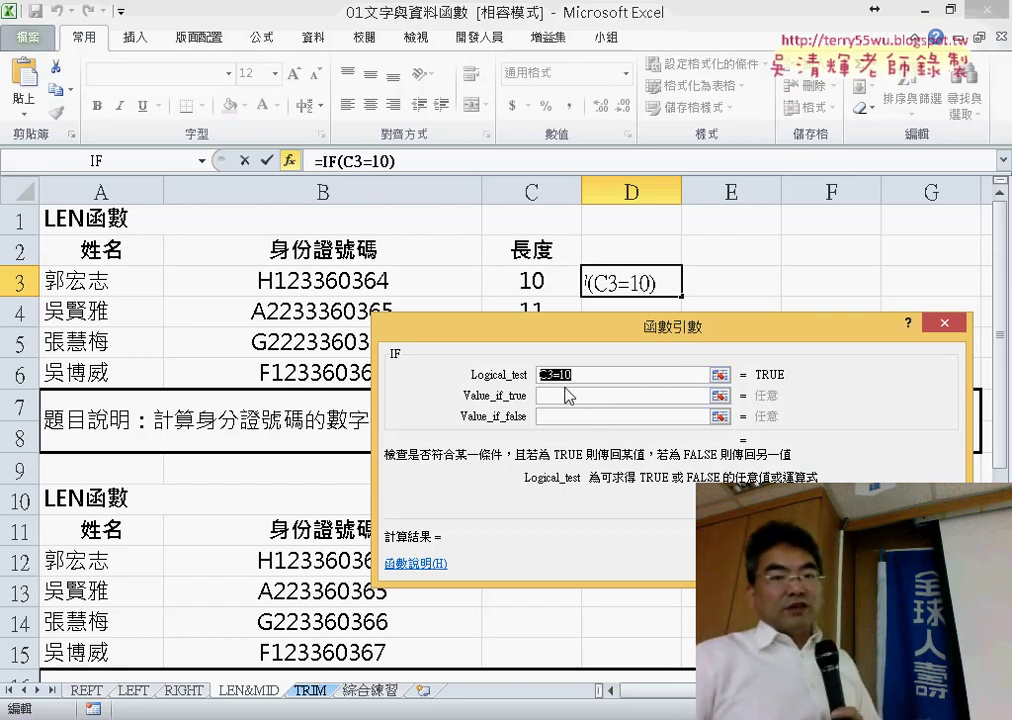
Set the IF results to "Y" when true and "N" when false.
click(568, 396)
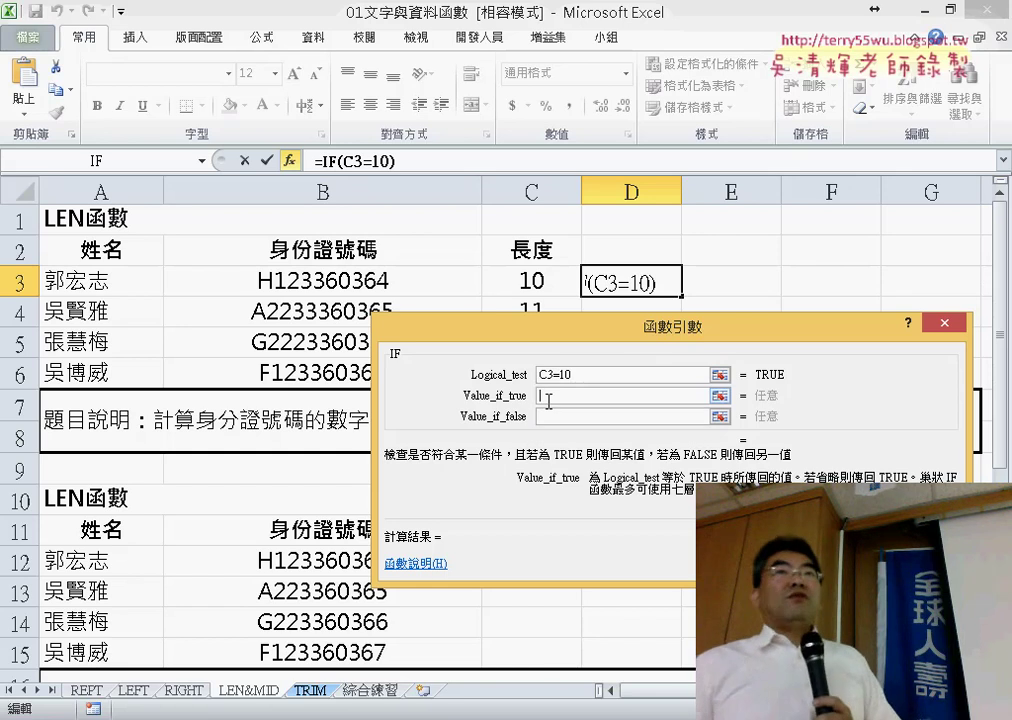
click(576, 416)
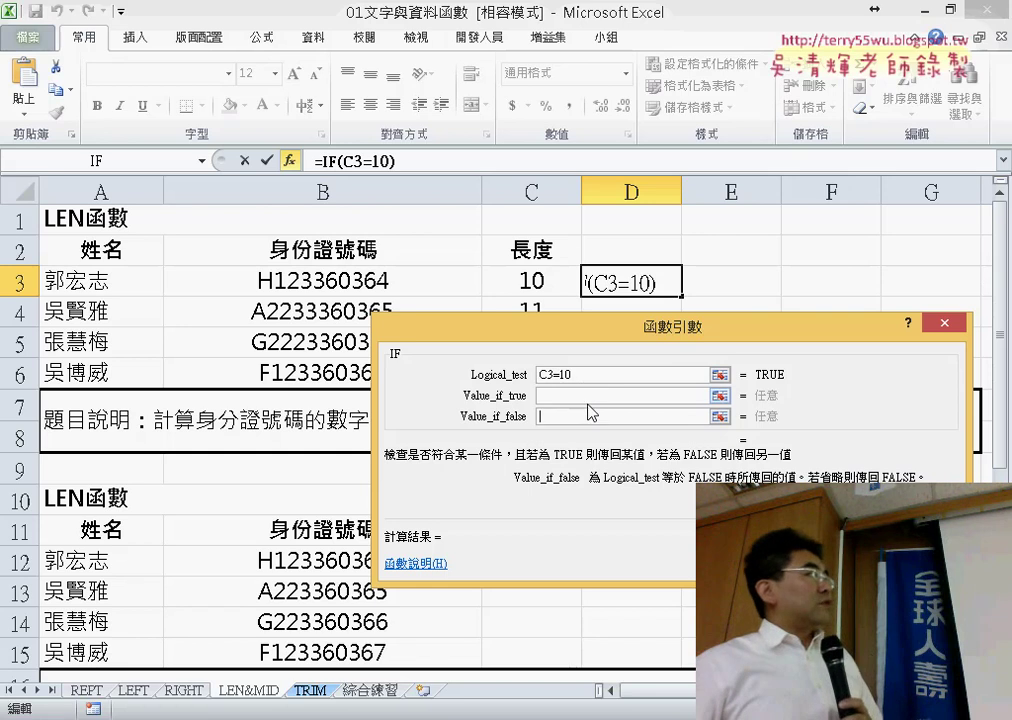
click(592, 395)
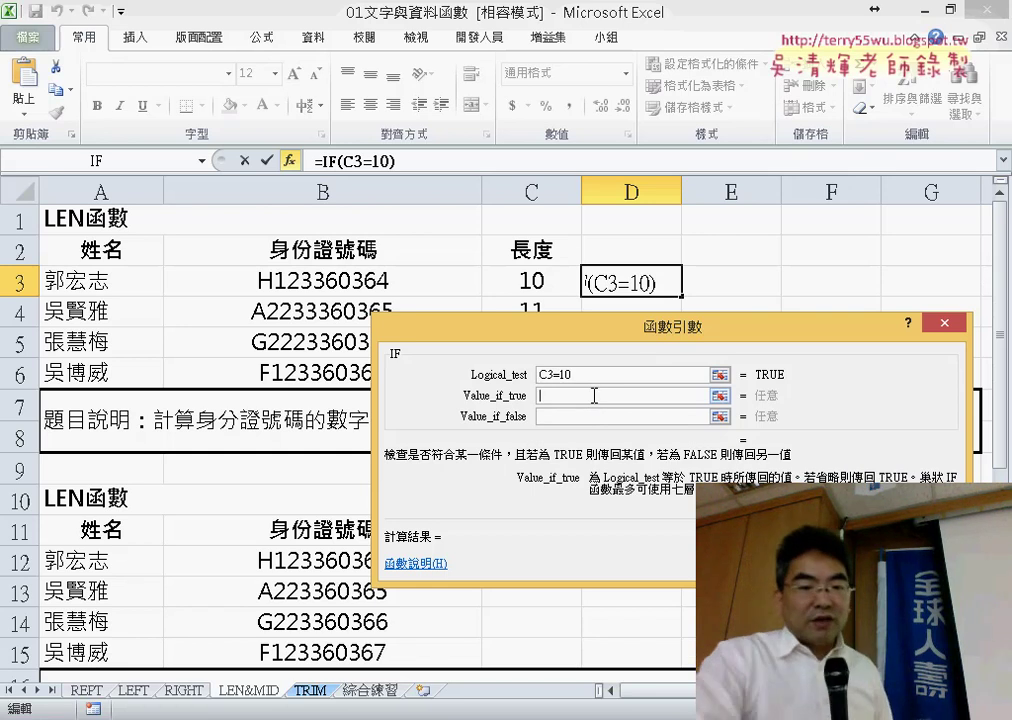
text(Y)
click(629, 416)
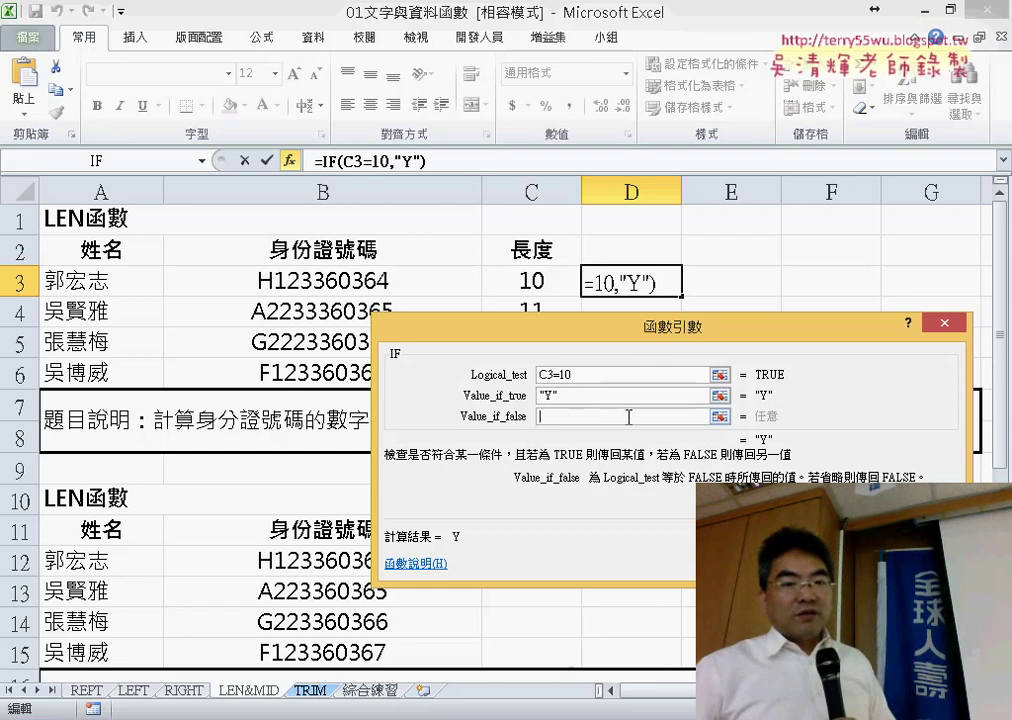
text(N)
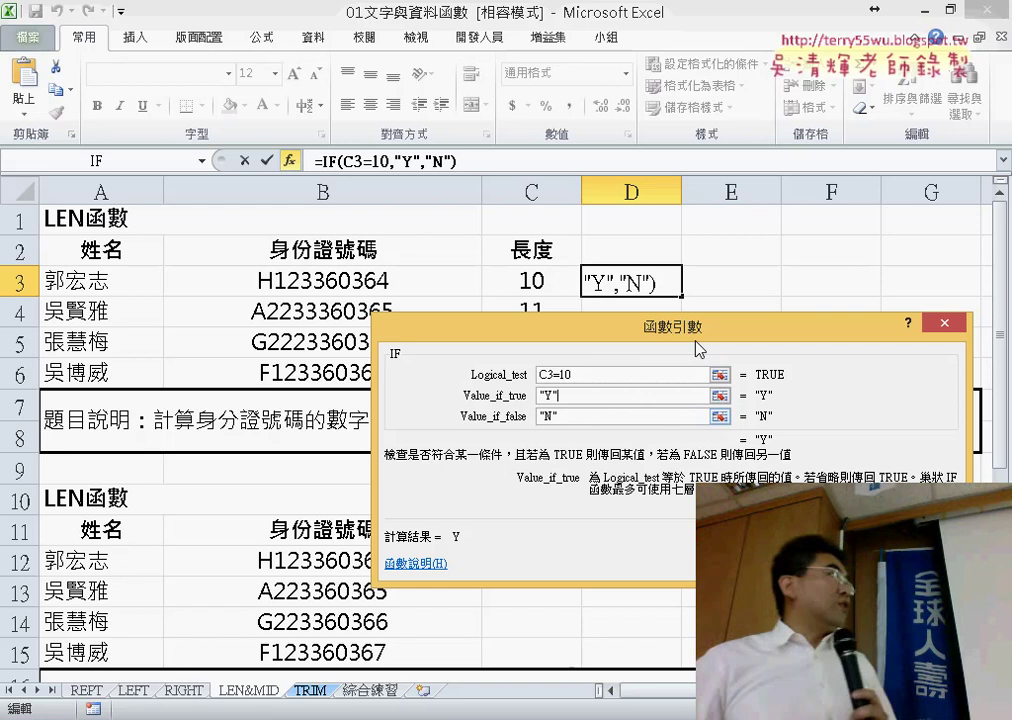
Commit =IF(C3=10,"Y","N") in D3 and fill it to D6, giving Y, N, N, Y.
key(Return)
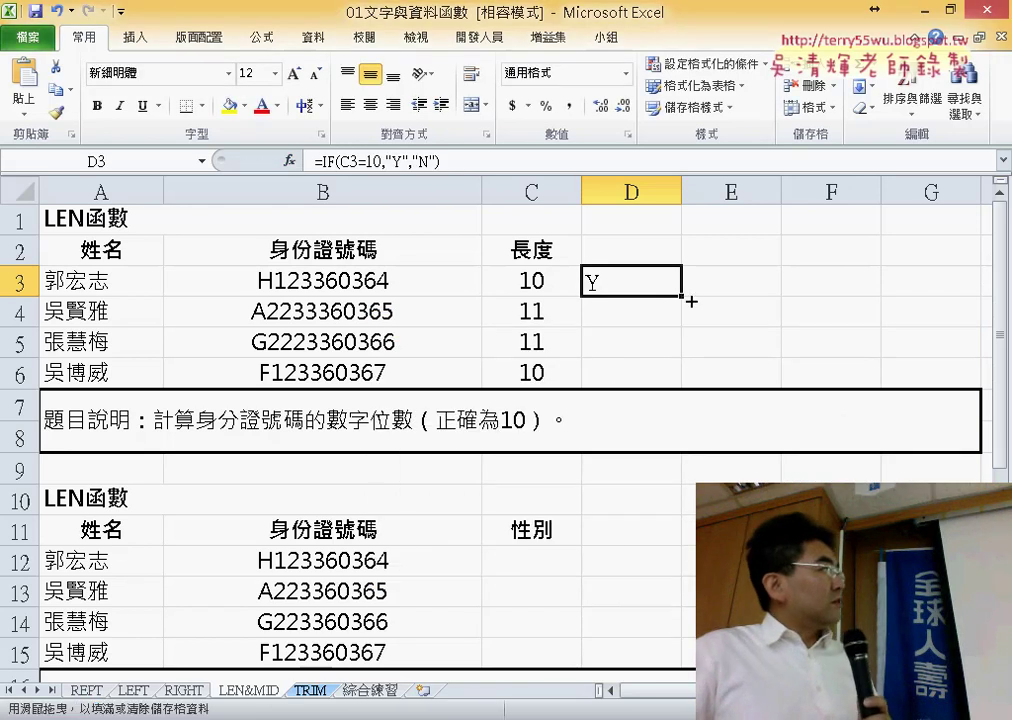
drag(682, 297, 668, 390)
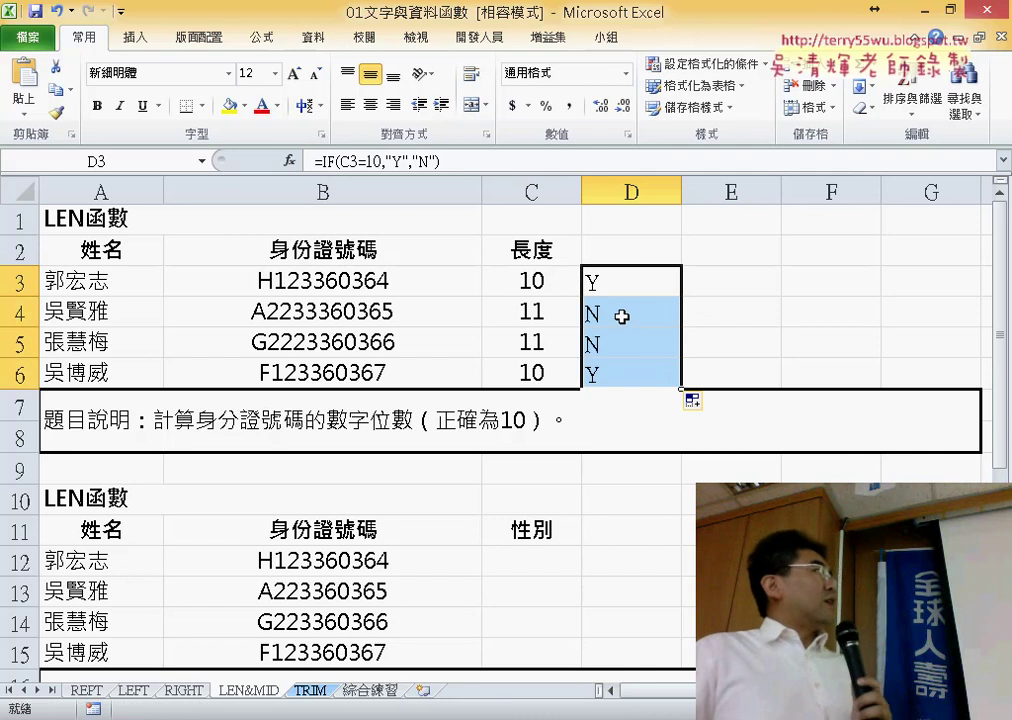
mouse_move(651, 282)
mouse_down()
mouse_move(627, 317)
mouse_move(614, 380)
mouse_up()
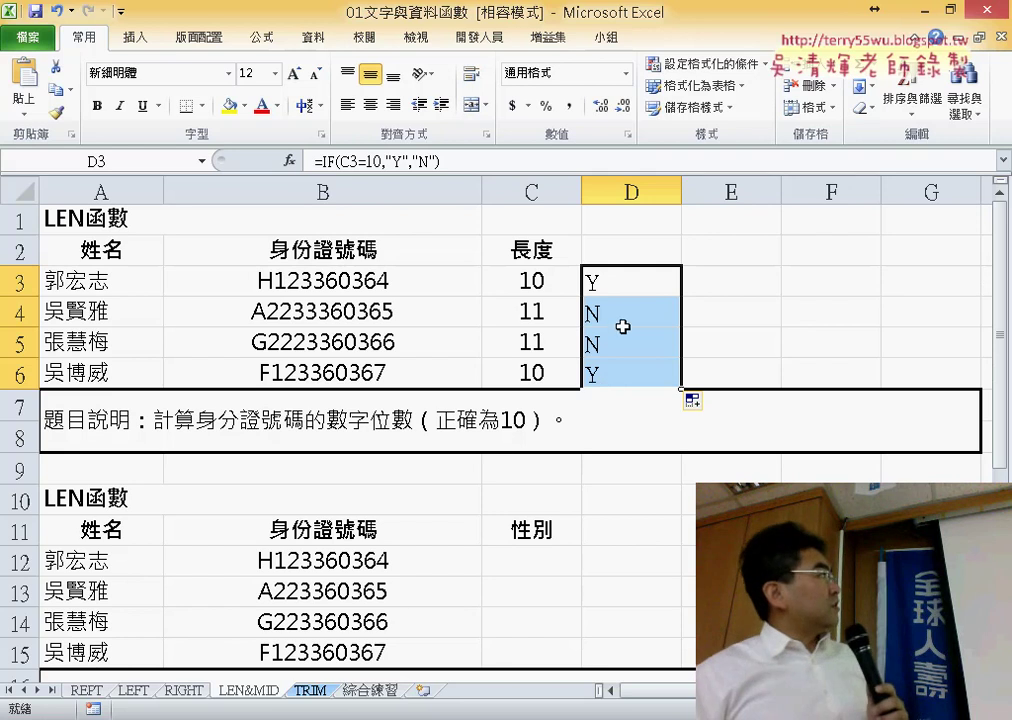
click(627, 278)
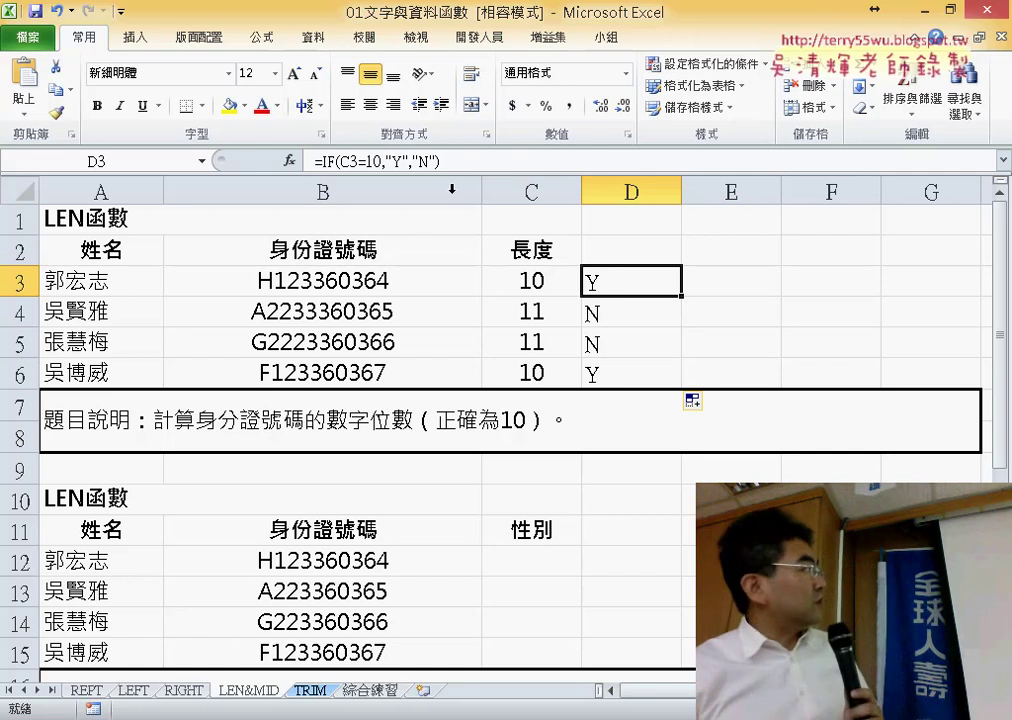
Reopen D3's IF arguments, read each argument's explanation, and cancel without changes.
click(325, 162)
click(290, 161)
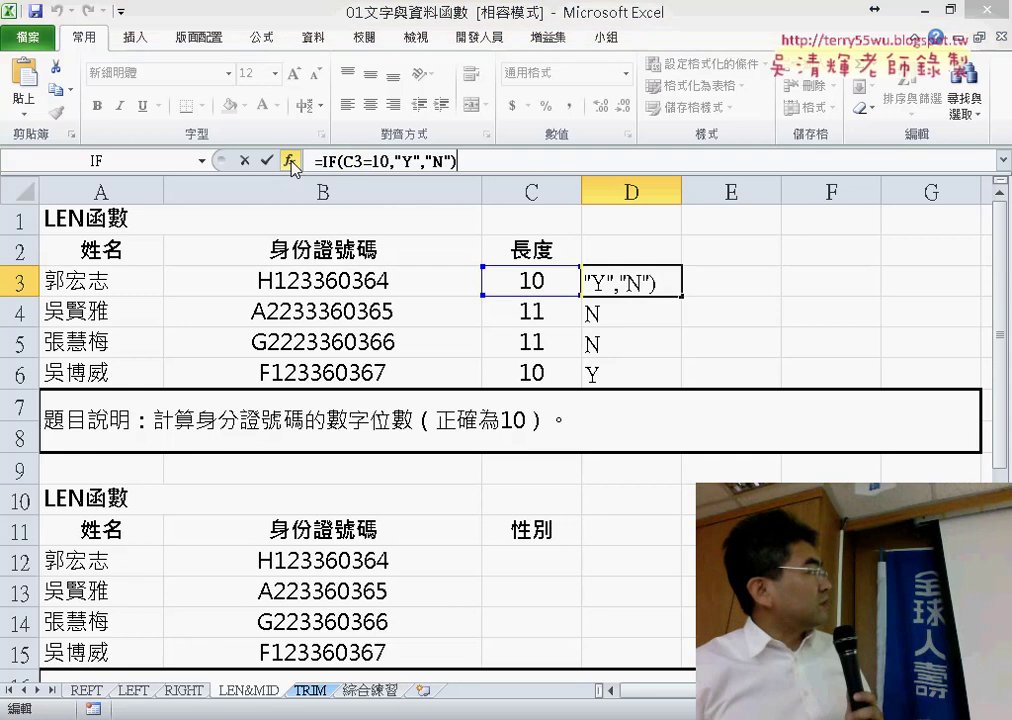
mouse_move(435, 330)
mouse_down()
mouse_move(87, 337)
mouse_move(93, 320)
mouse_up()
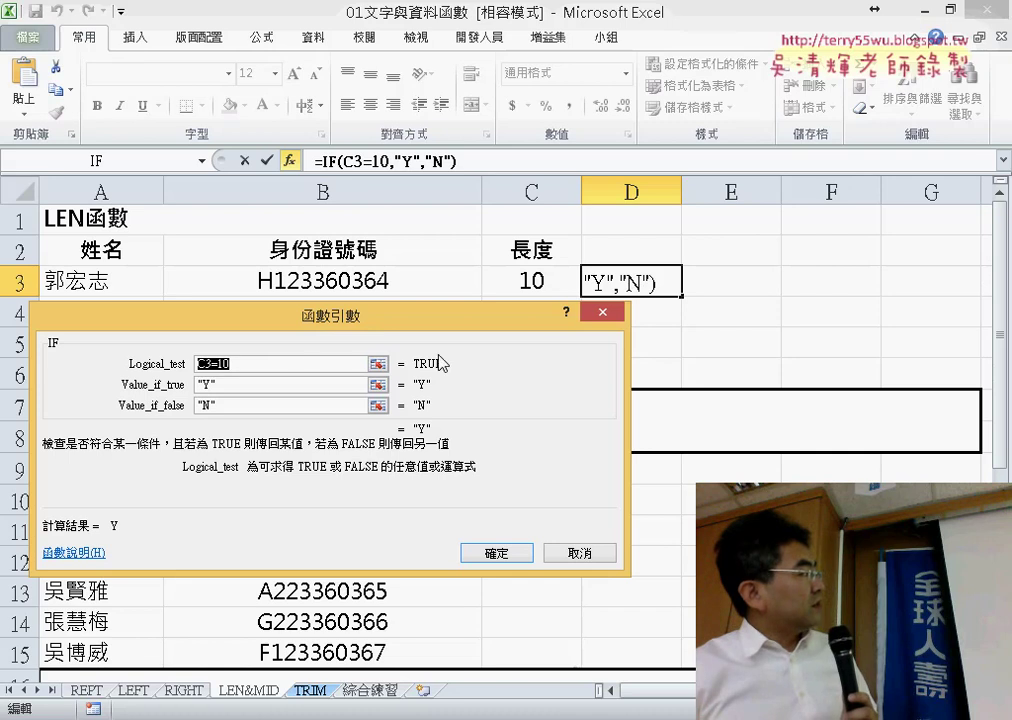
click(311, 366)
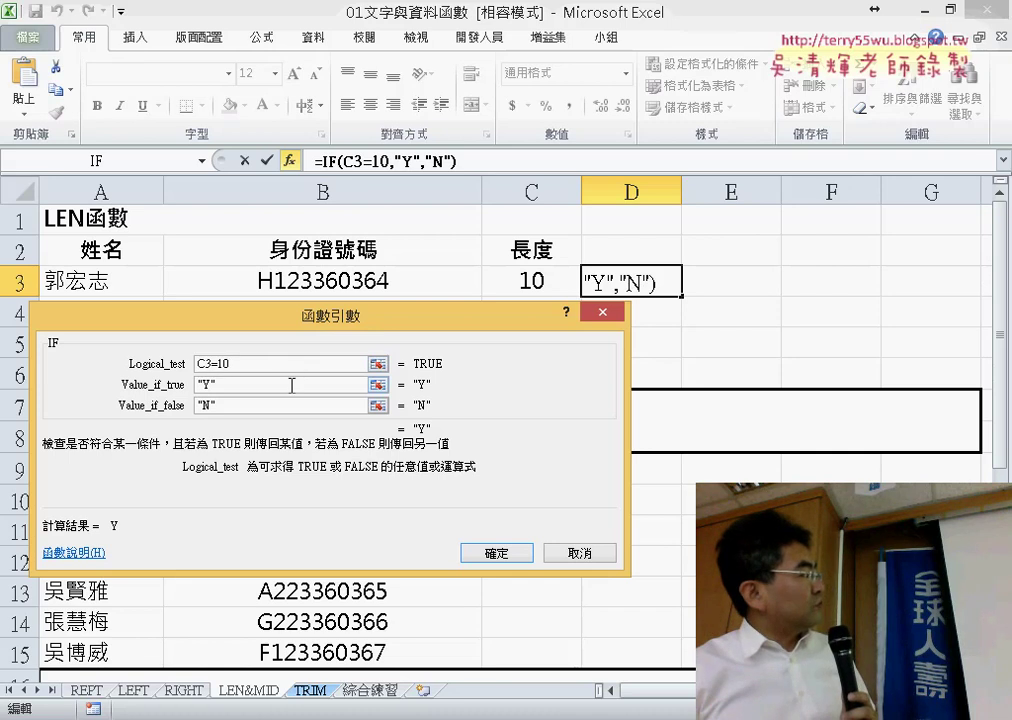
click(291, 385)
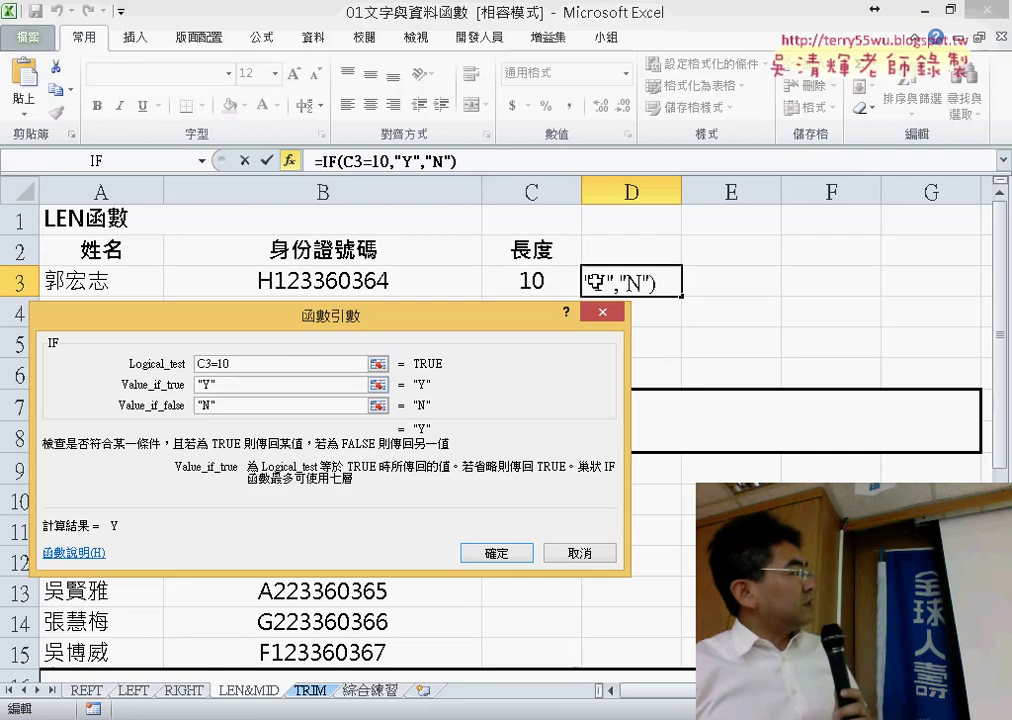
click(275, 406)
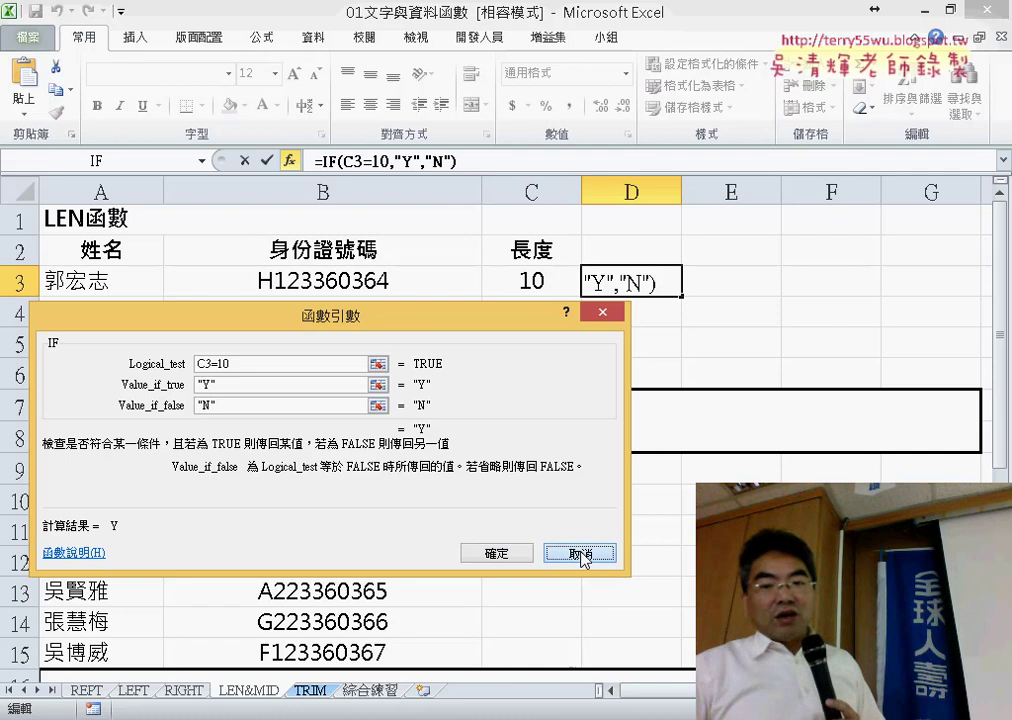
click(580, 553)
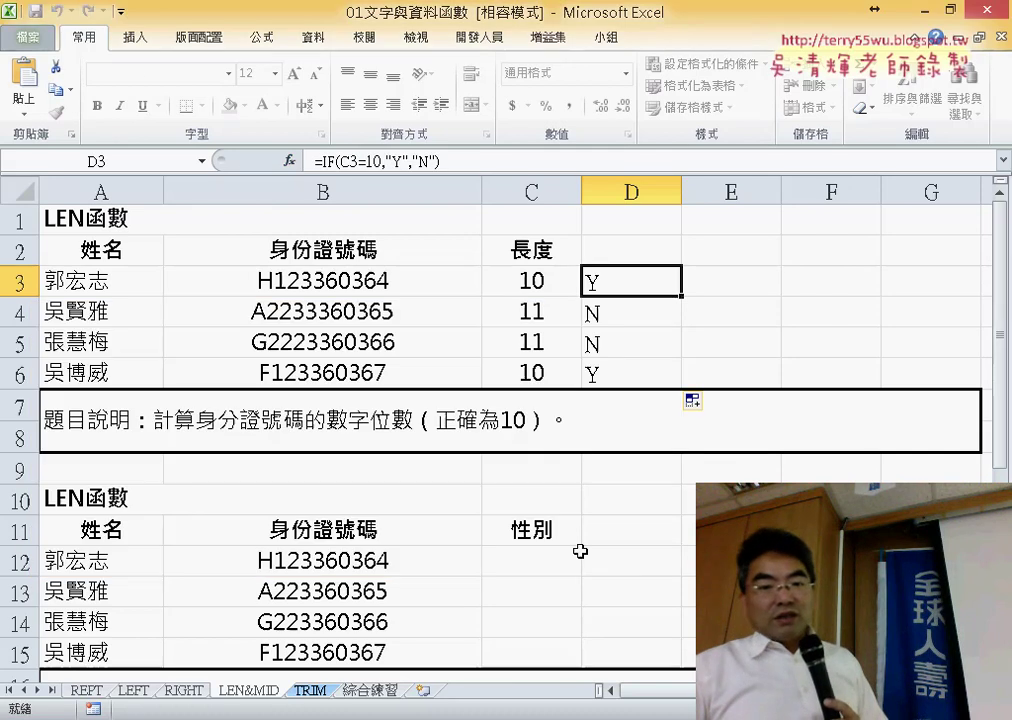
Switch to the 綜合練習 sheet and select E4, the first empty 手機 cell.
click(372, 690)
click(523, 361)
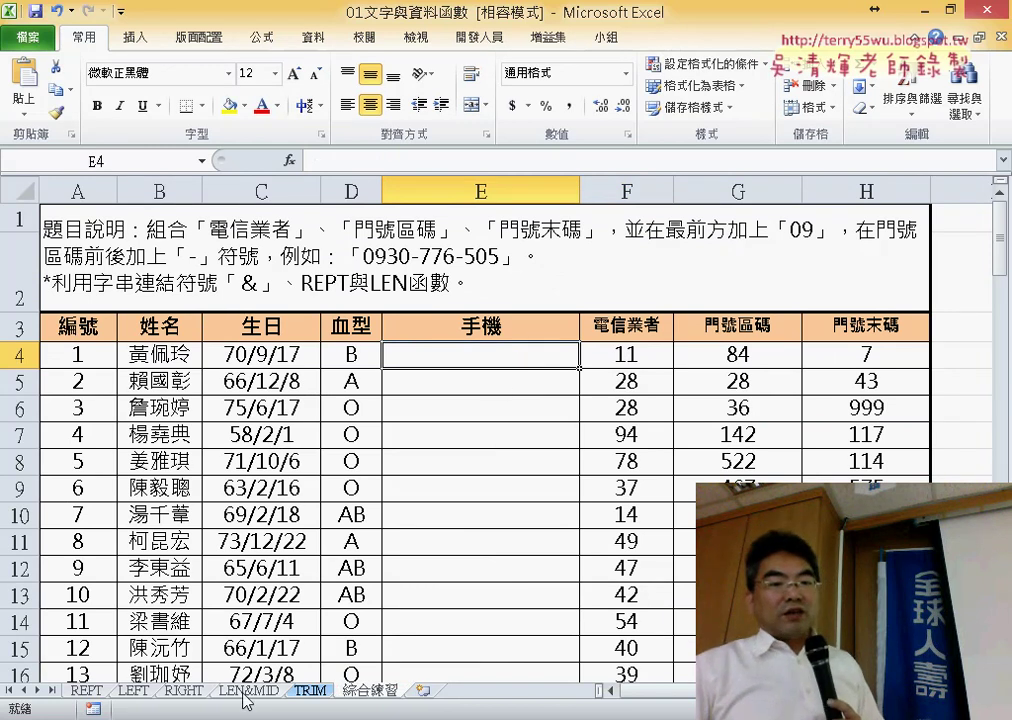
click(245, 690)
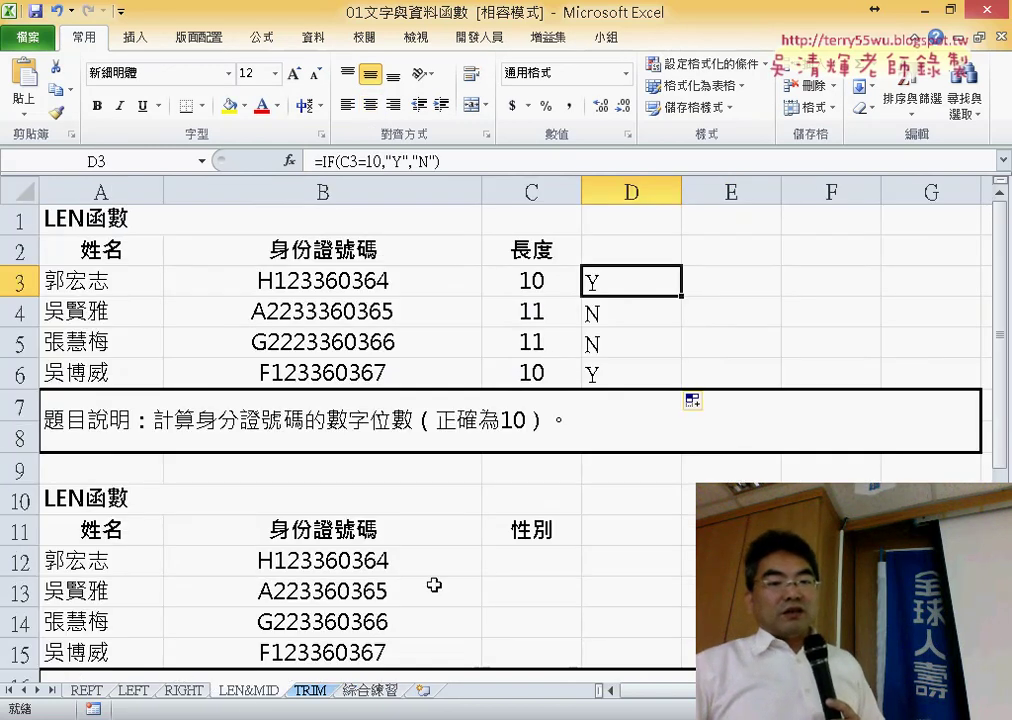
click(362, 692)
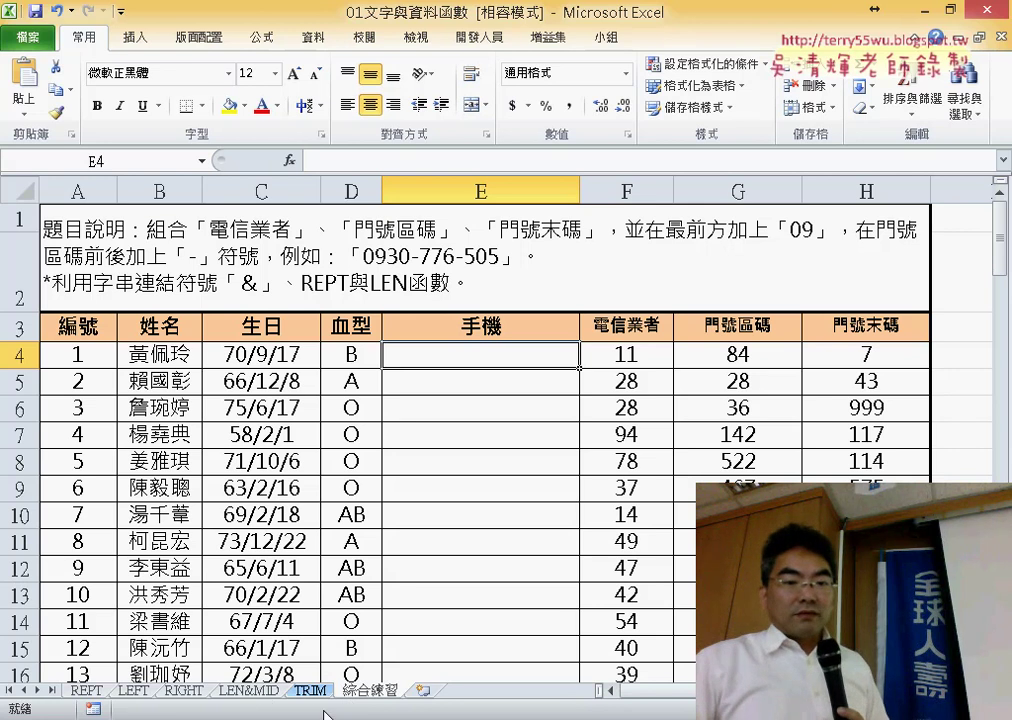
Skim PowerPoint slides 14–18, settle on slide 17's LEN and MID examples, then minimize.
key(alt+Tab)
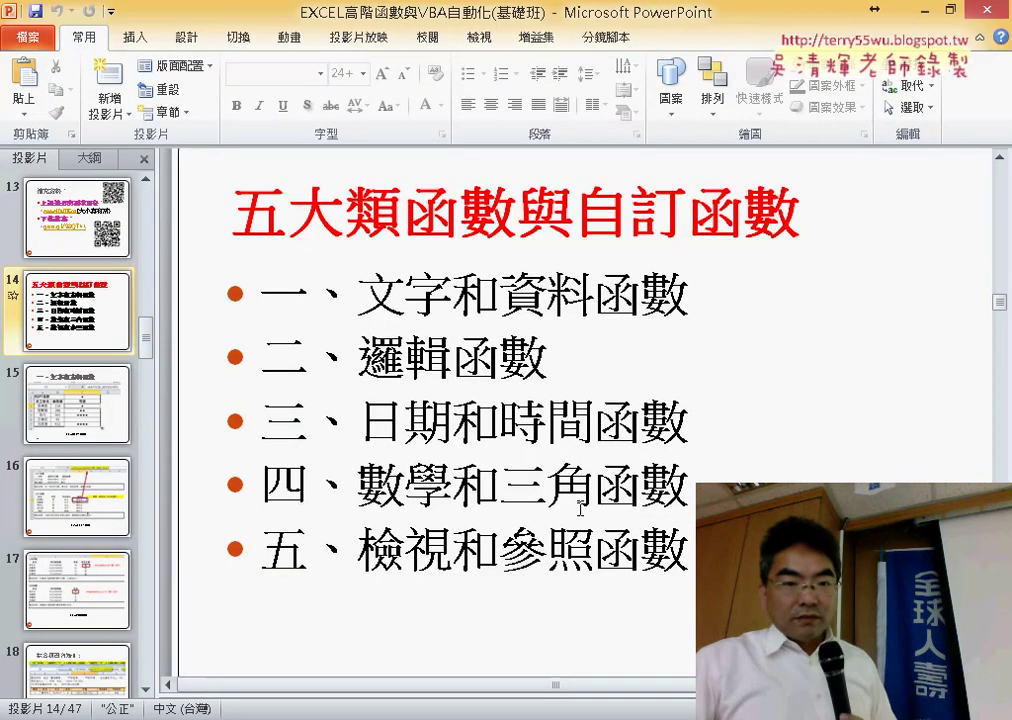
scroll(580, 508, down, 2)
scroll(580, 508, down, 2)
scroll(580, 508, down, 1)
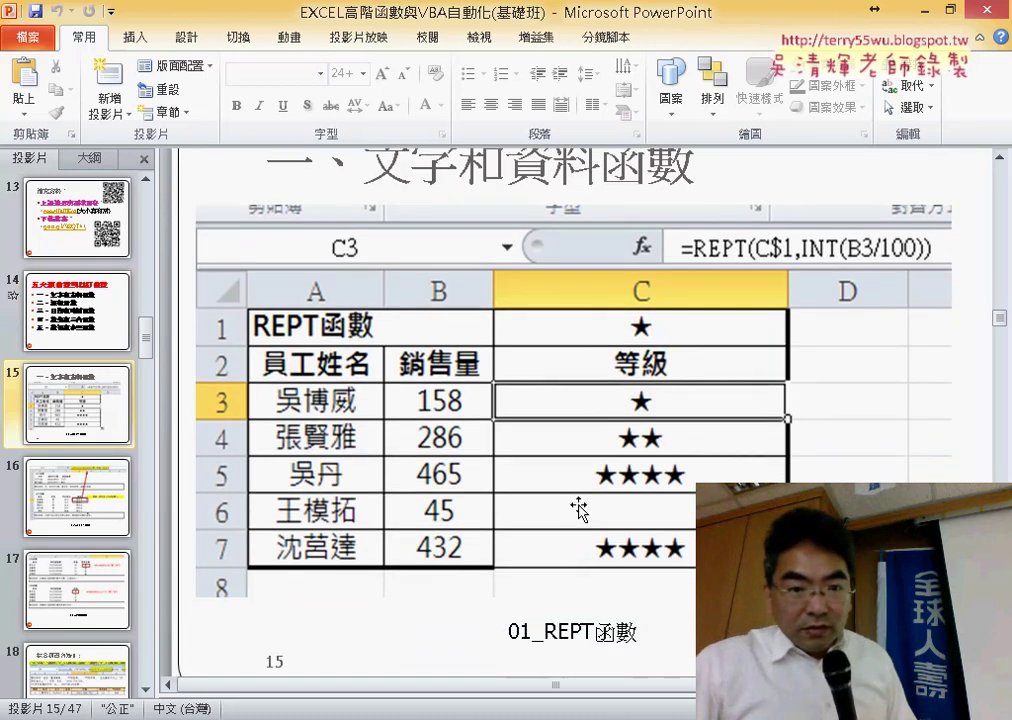
scroll(580, 508, down, 2)
scroll(580, 508, up, 2)
scroll(580, 506, up, 1)
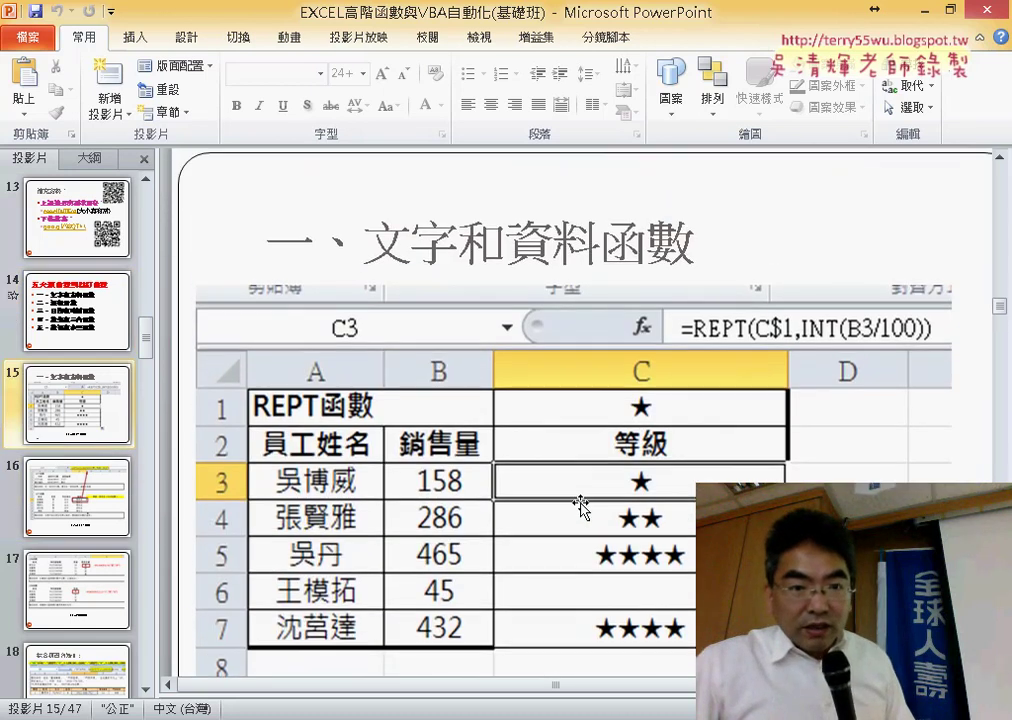
scroll(580, 508, down, 1)
scroll(580, 508, down, 1)
scroll(580, 508, down, 2)
scroll(580, 506, down, 1)
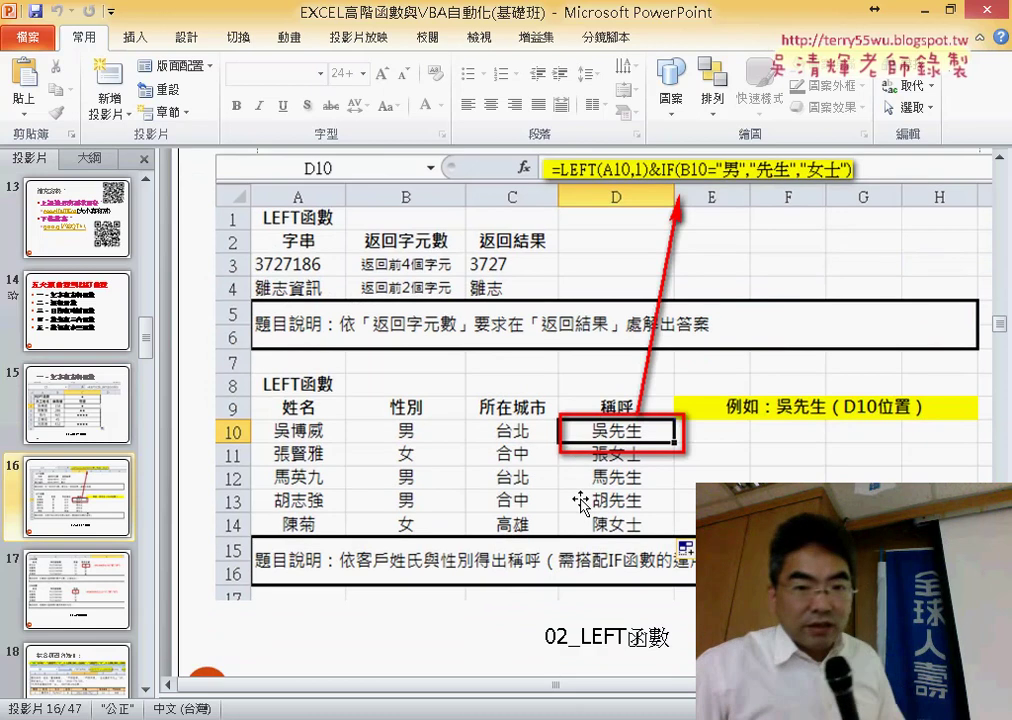
scroll(580, 505, down, 1)
scroll(580, 505, down, 2)
scroll(582, 503, down, 2)
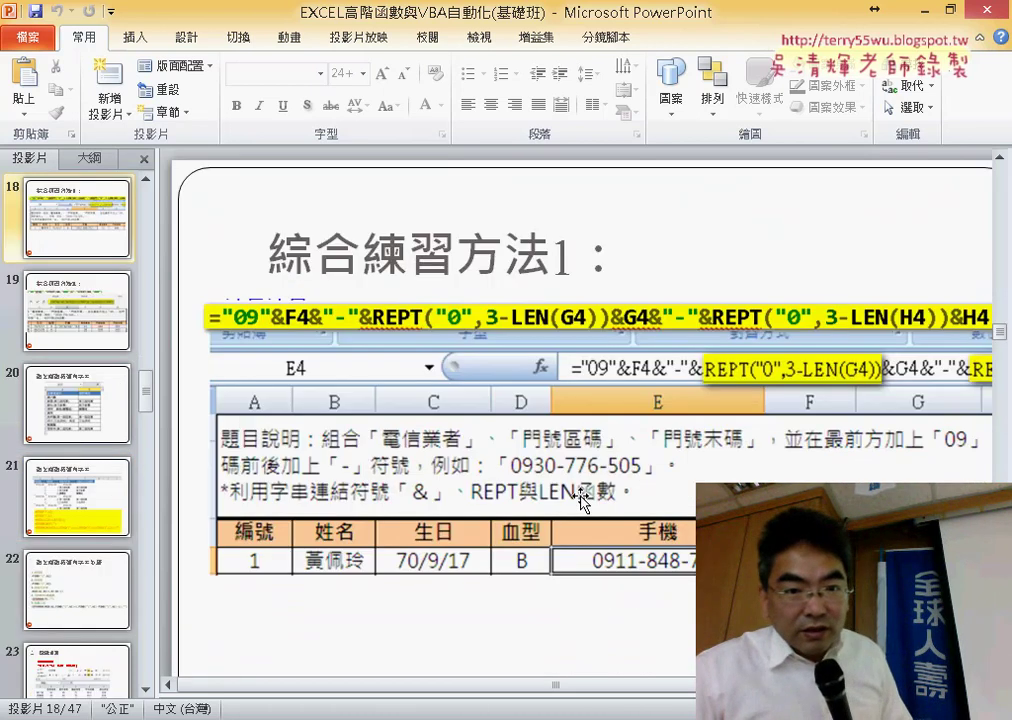
scroll(582, 503, up, 3)
scroll(582, 500, up, 1)
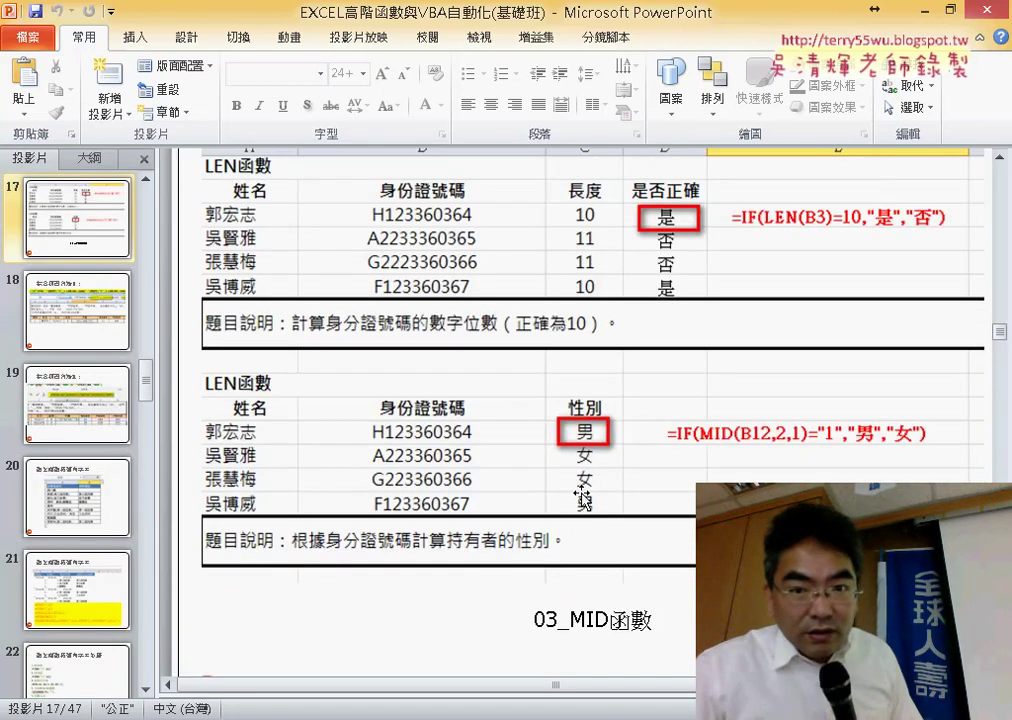
scroll(582, 497, up, 1)
scroll(582, 497, up, 1)
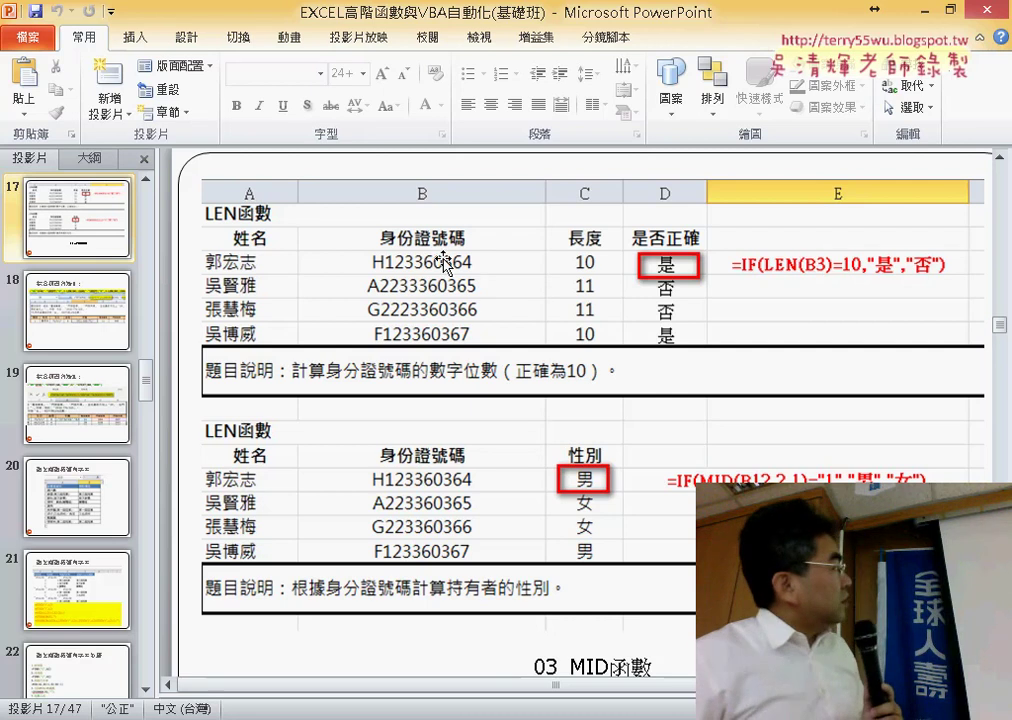
click(924, 17)
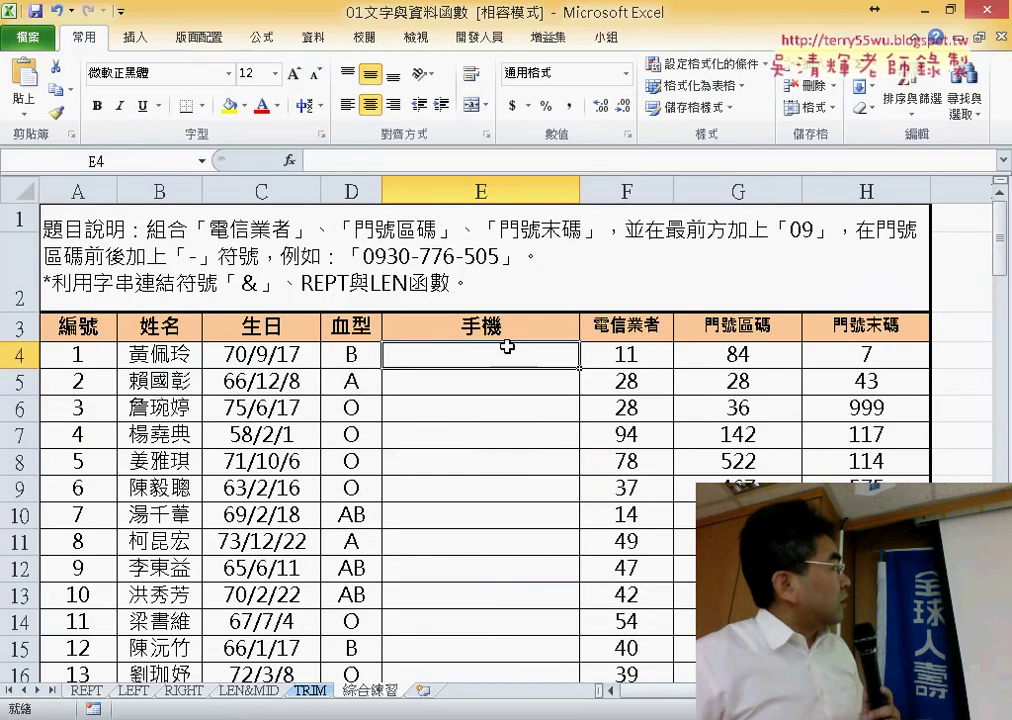
On the LEN&MID sheet, compare C3's length formula with D3's IF formula.
click(249, 694)
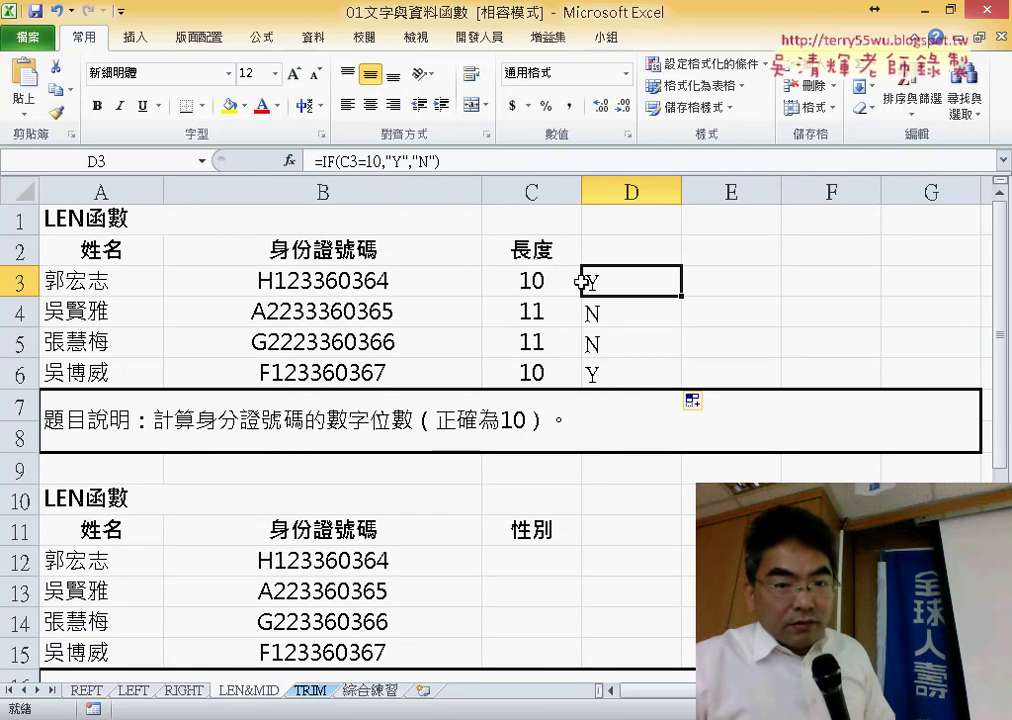
click(549, 285)
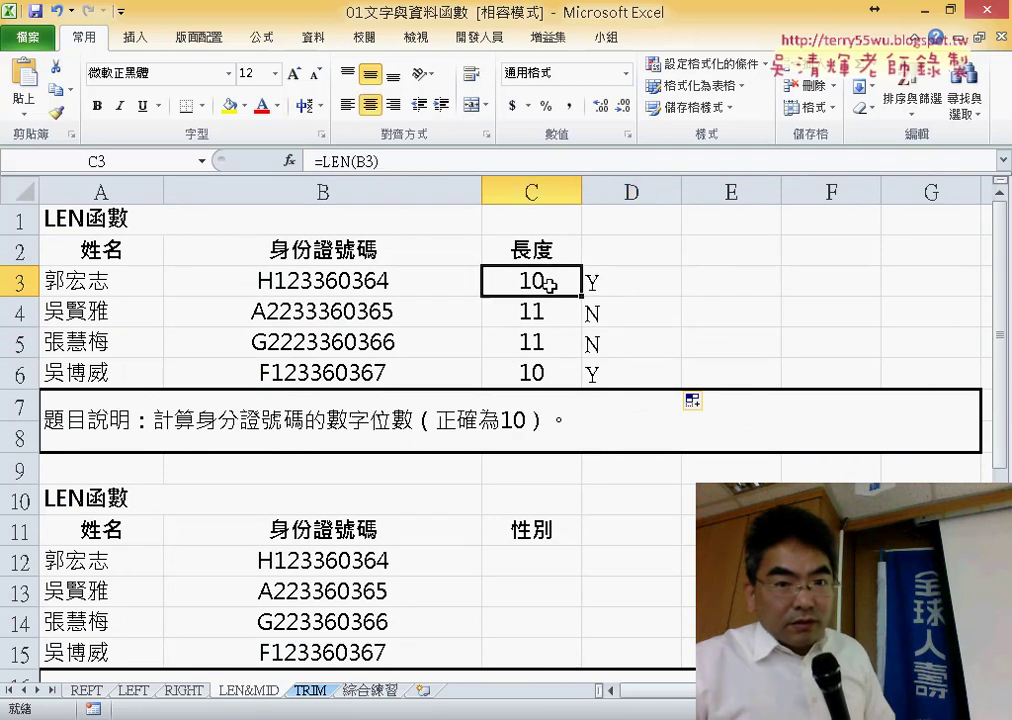
click(616, 283)
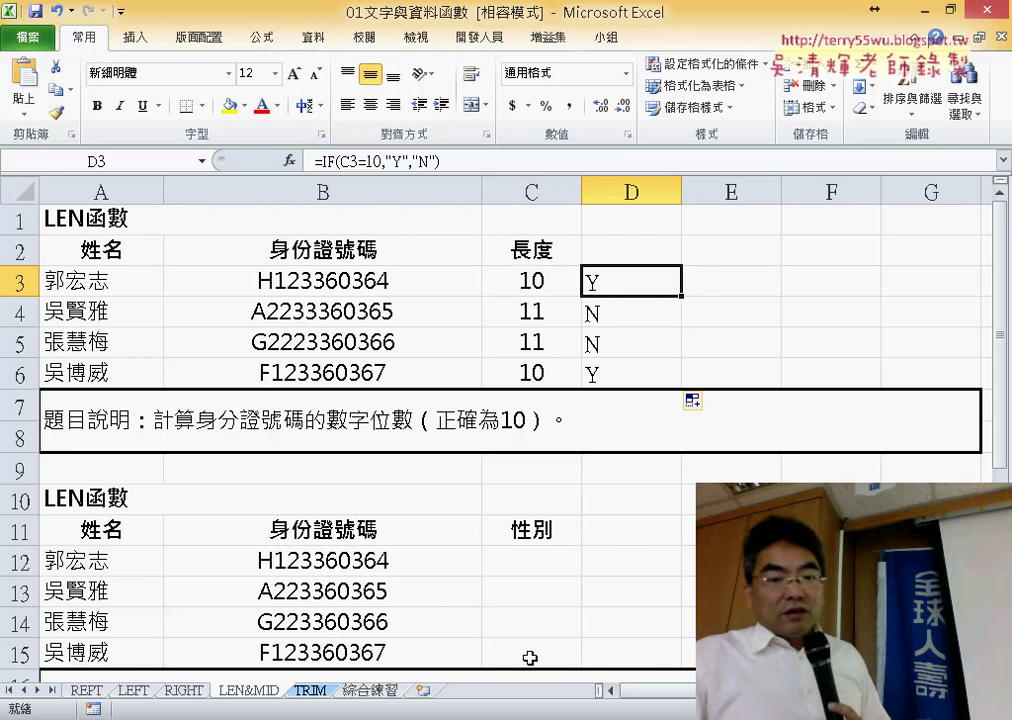
click(539, 280)
click(606, 270)
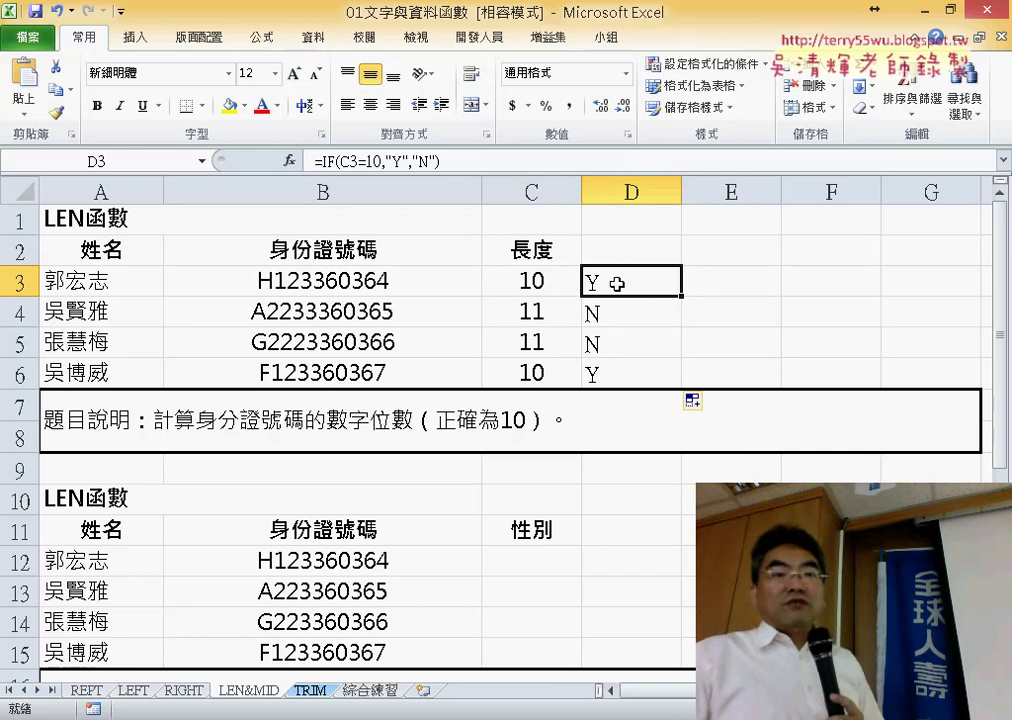
click(540, 281)
double_click(540, 281)
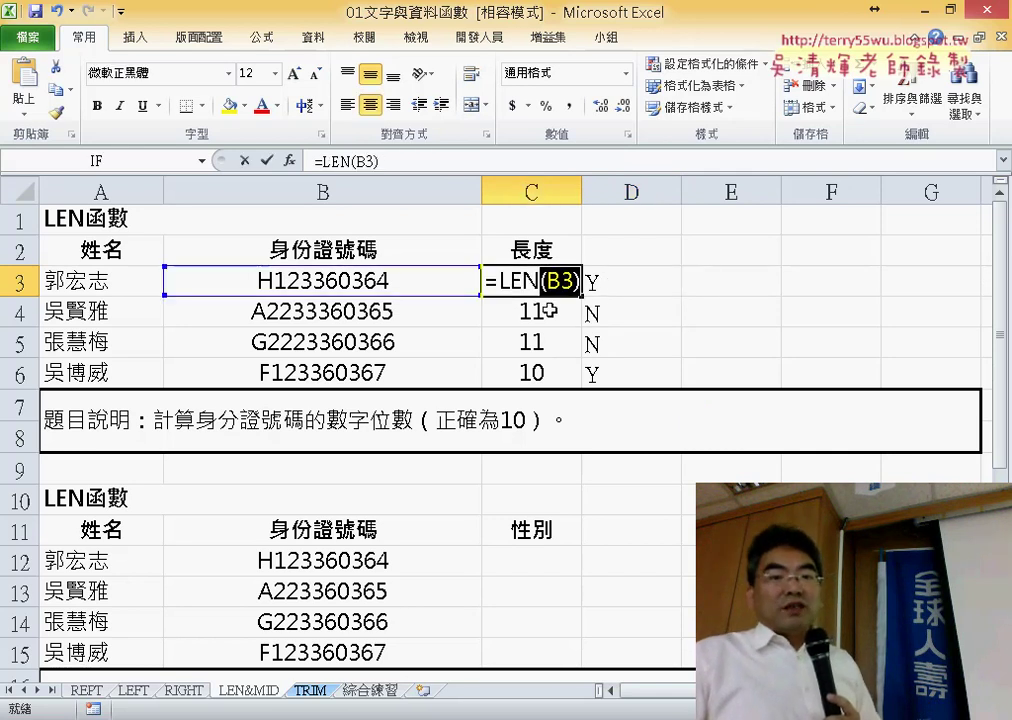
click(532, 350)
drag(531, 290, 540, 345)
click(535, 281)
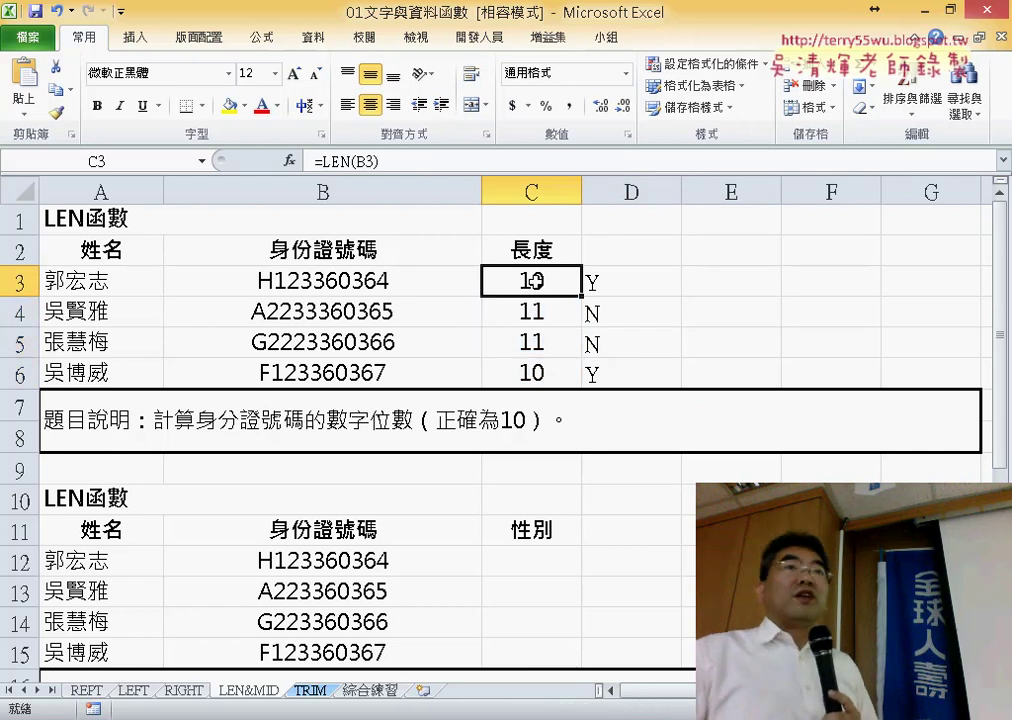
click(633, 280)
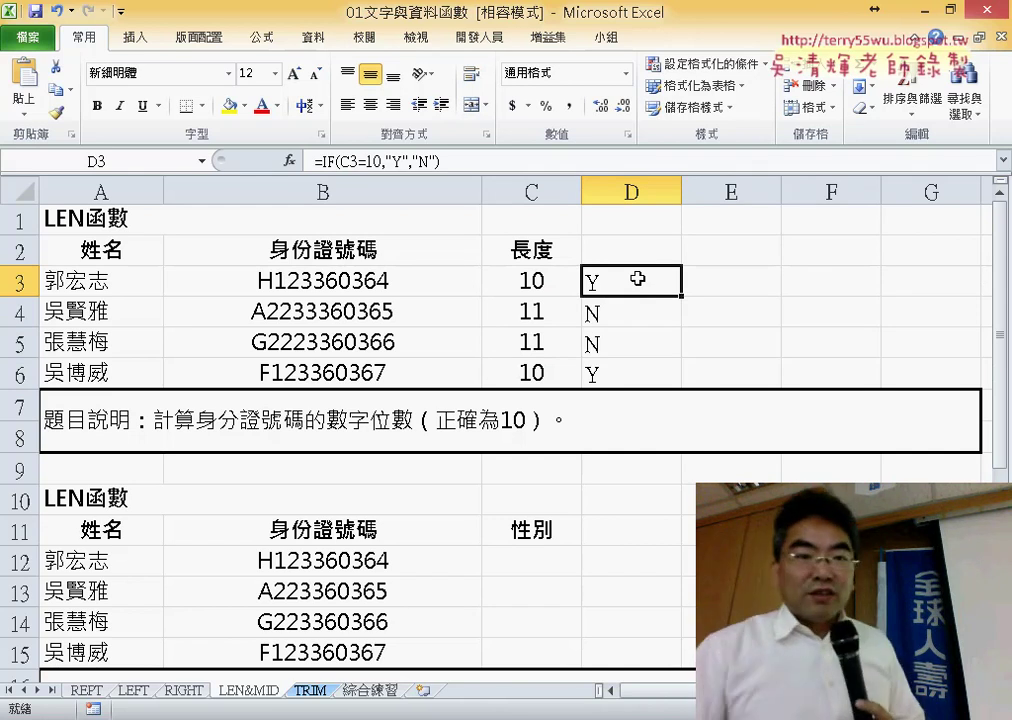
Copy LEN(B3) from C3's formula, then begin editing D3's IF formula.
click(540, 282)
click(327, 160)
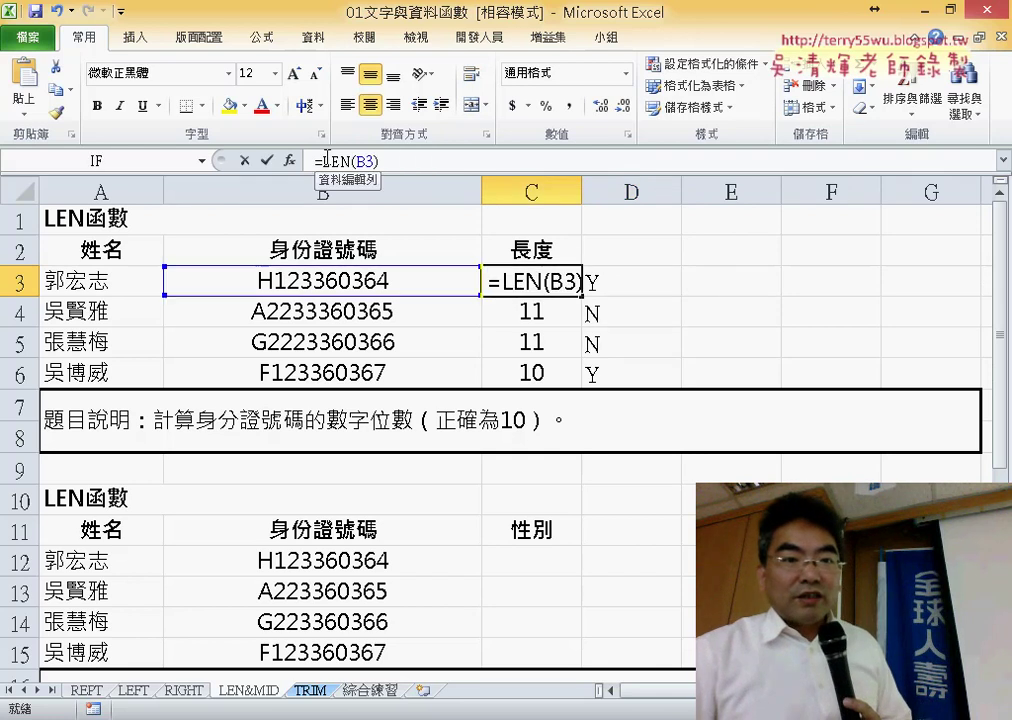
drag(323, 160, 362, 162)
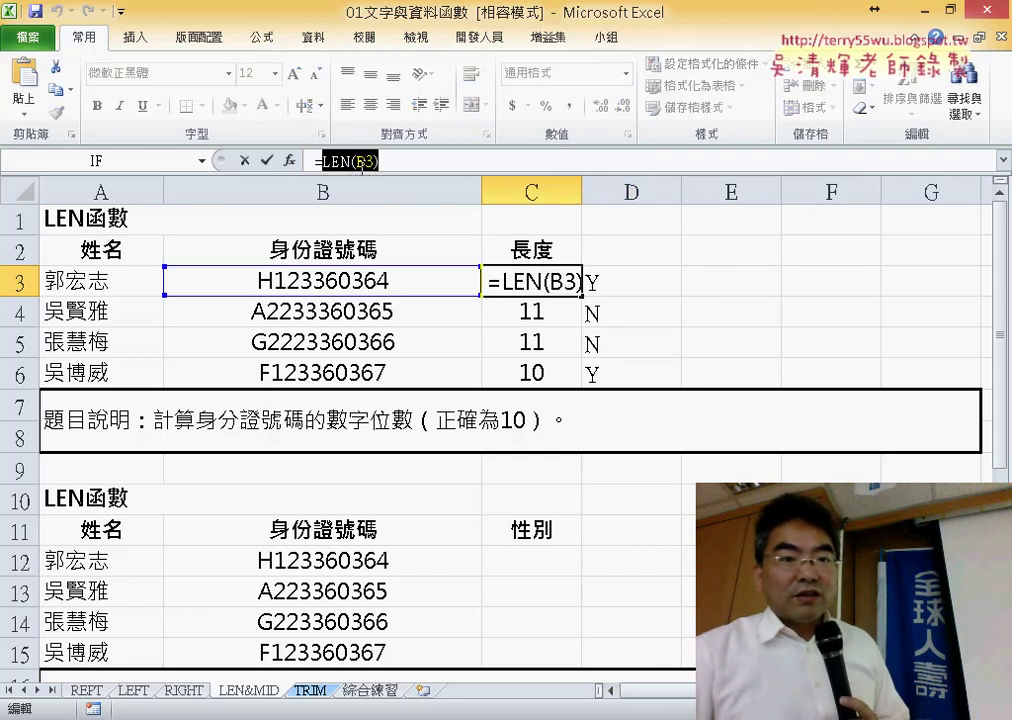
right_click(362, 162)
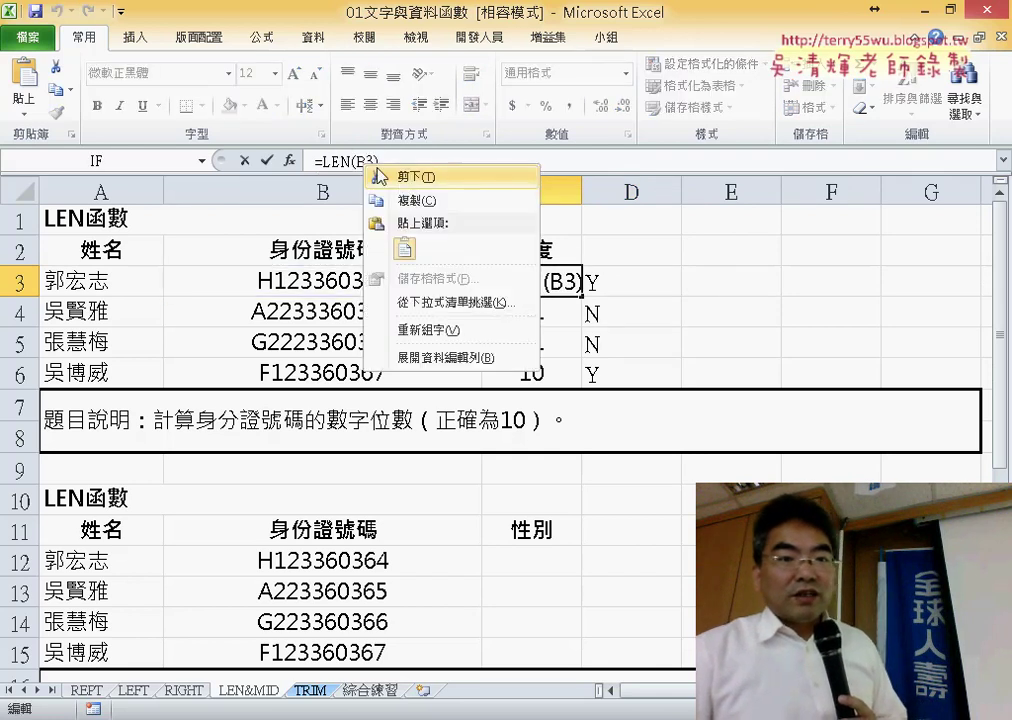
click(420, 201)
click(246, 160)
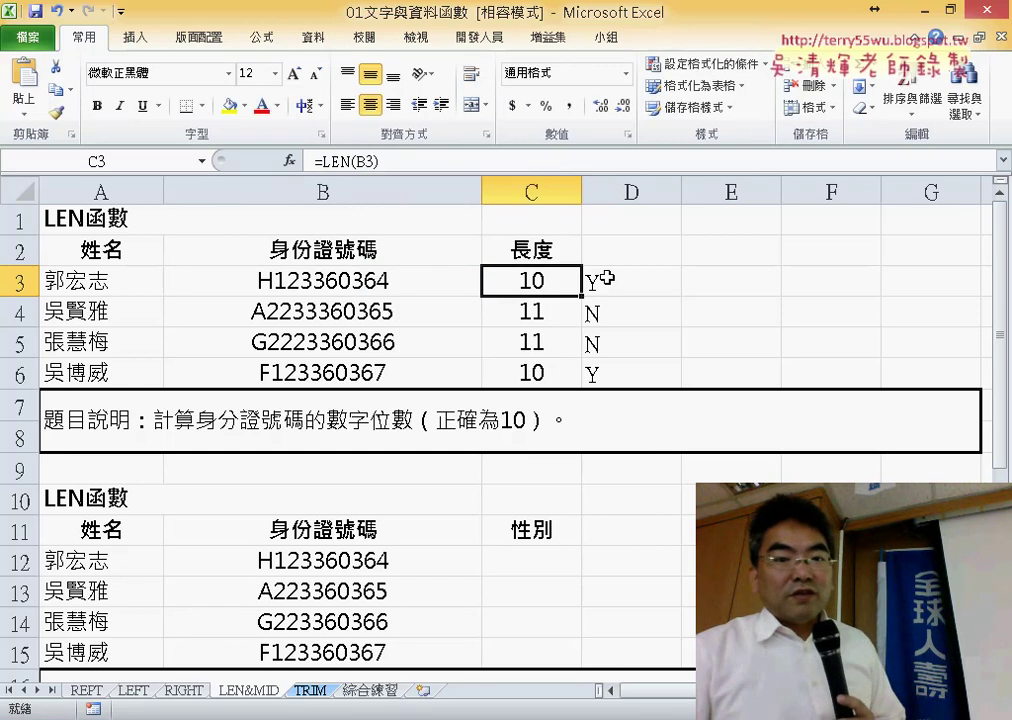
click(606, 280)
click(326, 160)
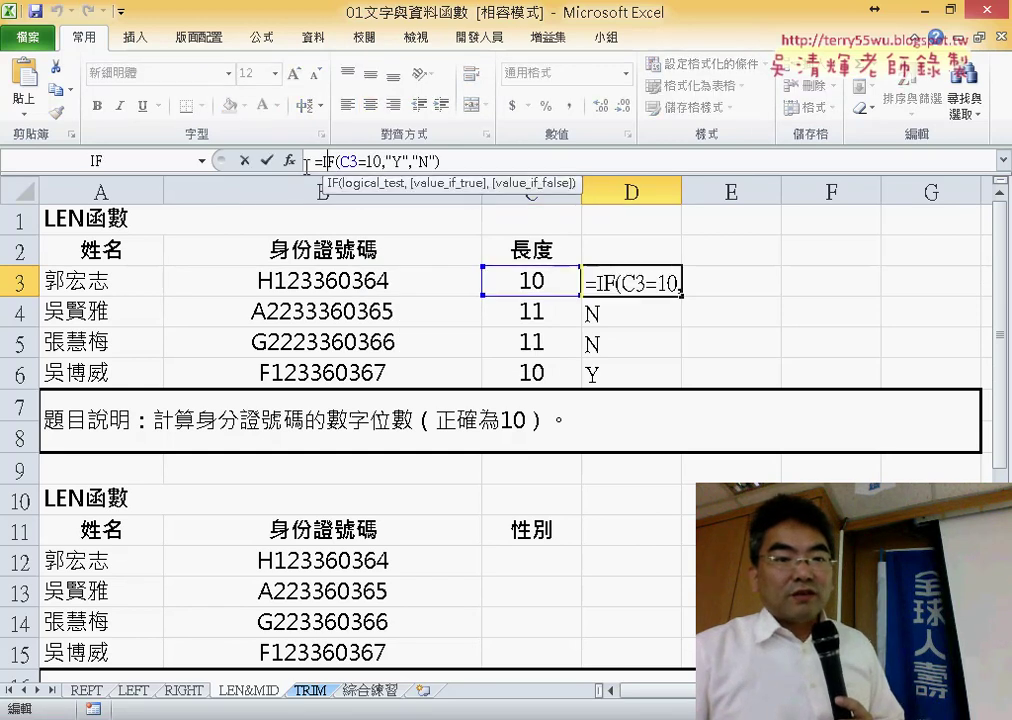
Replace C3 in D3's IF test with LEN(B3), so it checks LEN(B3)=10.
click(289, 160)
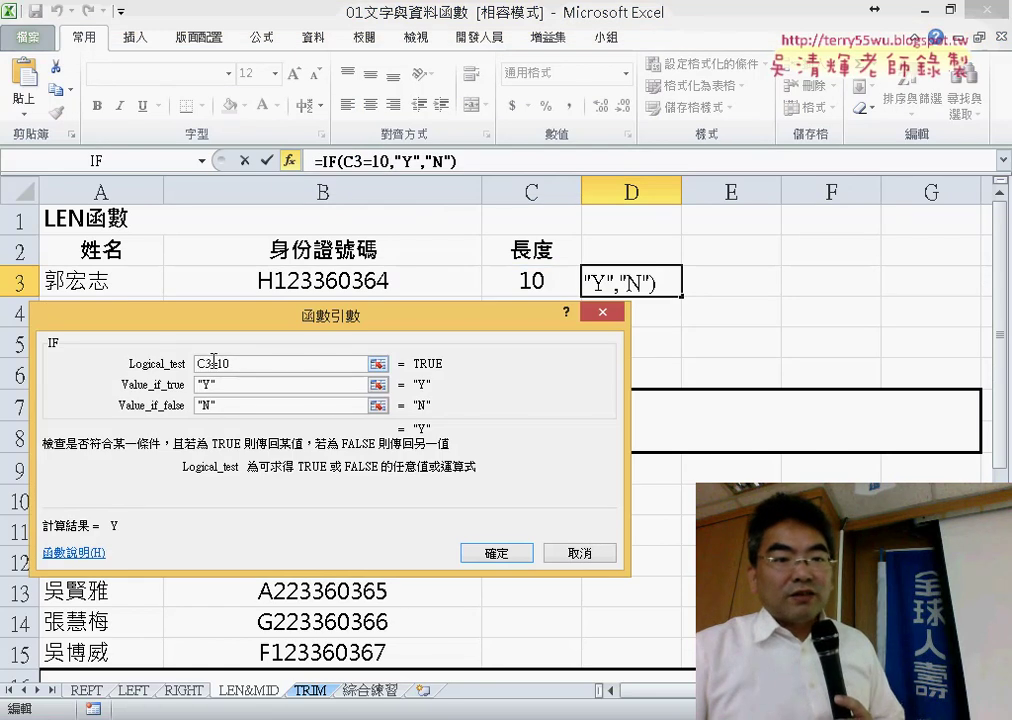
drag(213, 363, 198, 363)
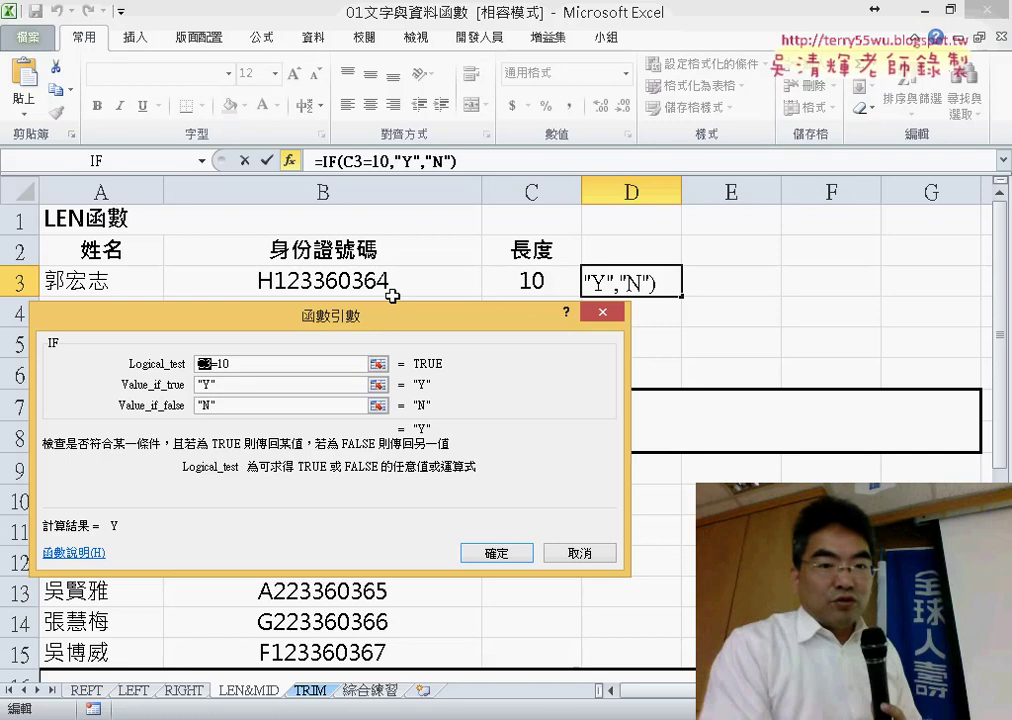
text(LEN(B3))
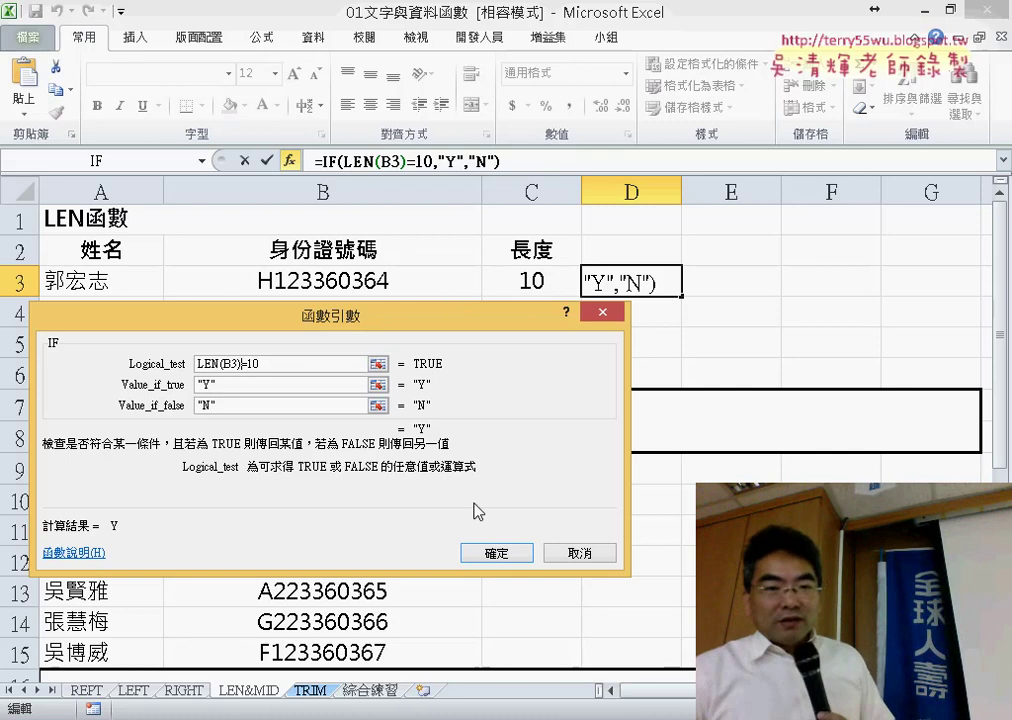
click(506, 554)
Switch to the 綜合練習 sheet containing the 手機 phone-number exercise.
click(368, 690)
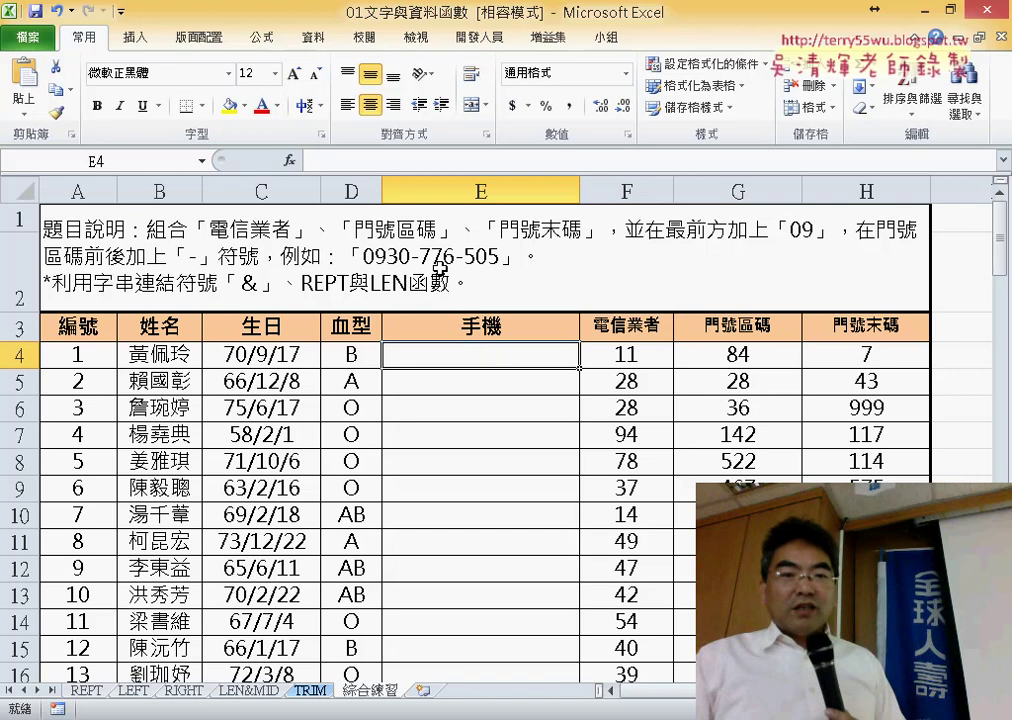
Start E4's formula as ="09", correcting a mistyped quote mark.
click(403, 161)
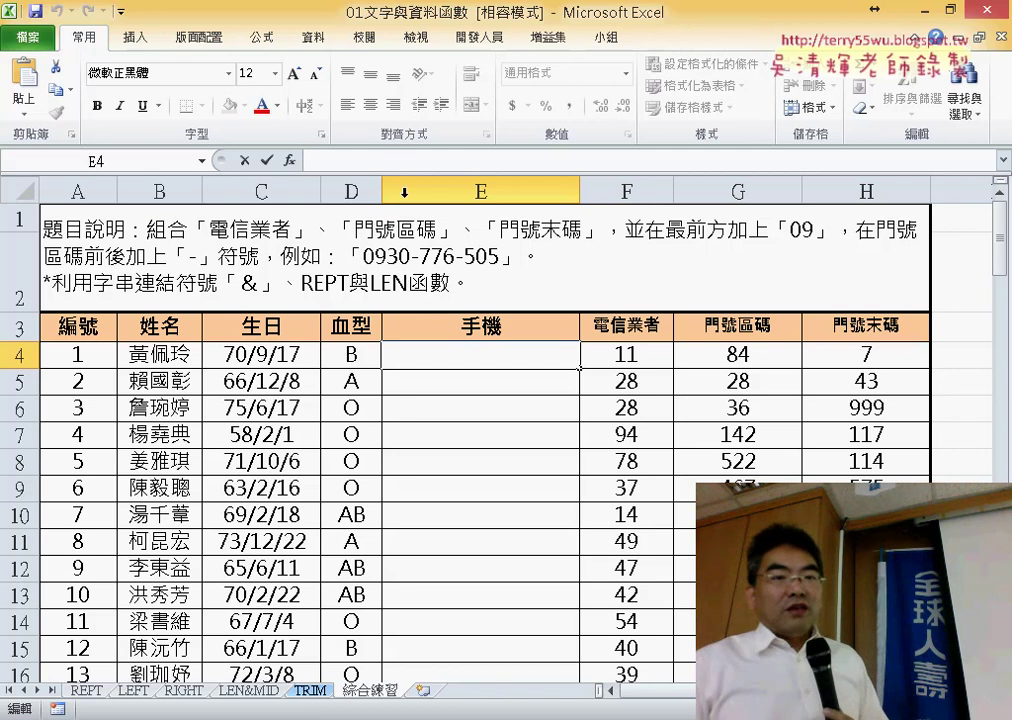
text(=)
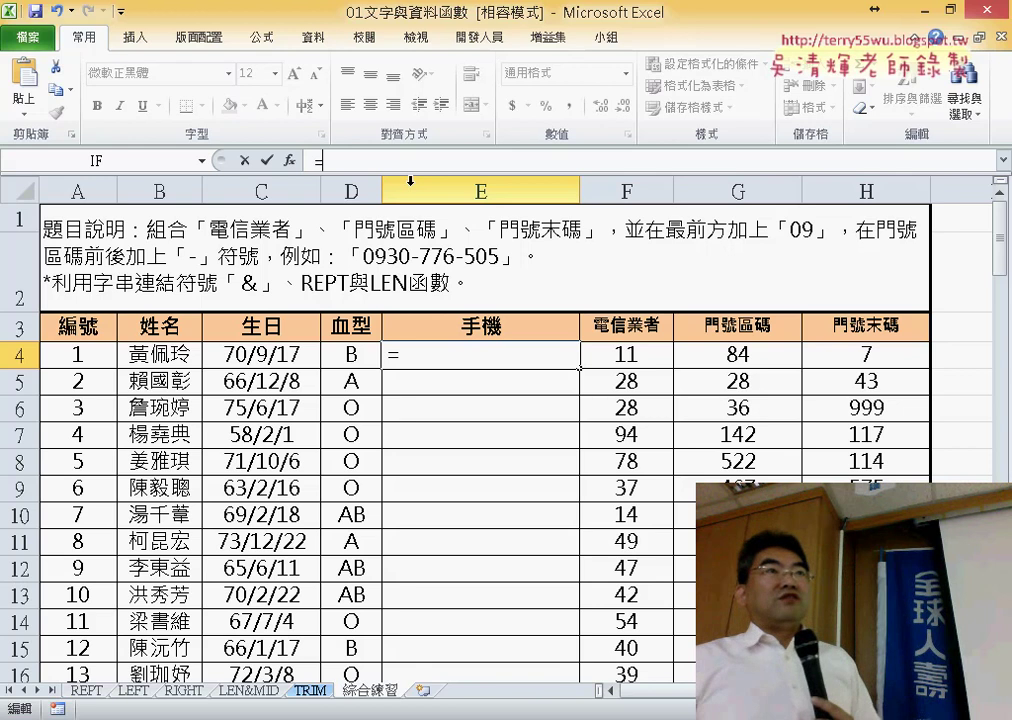
text(")
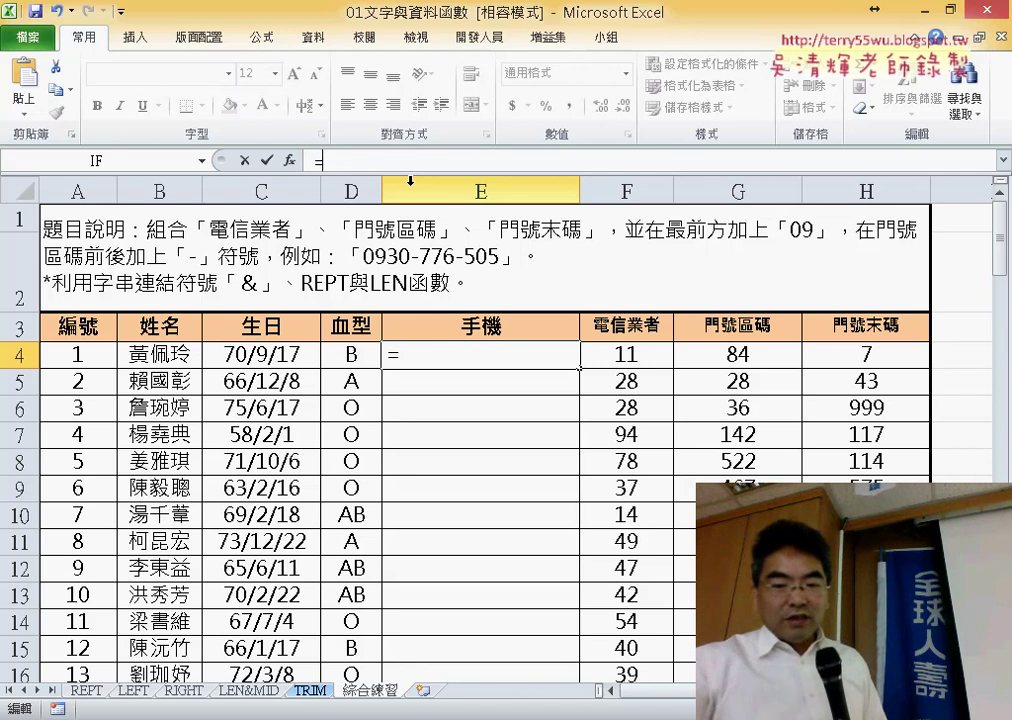
text(')
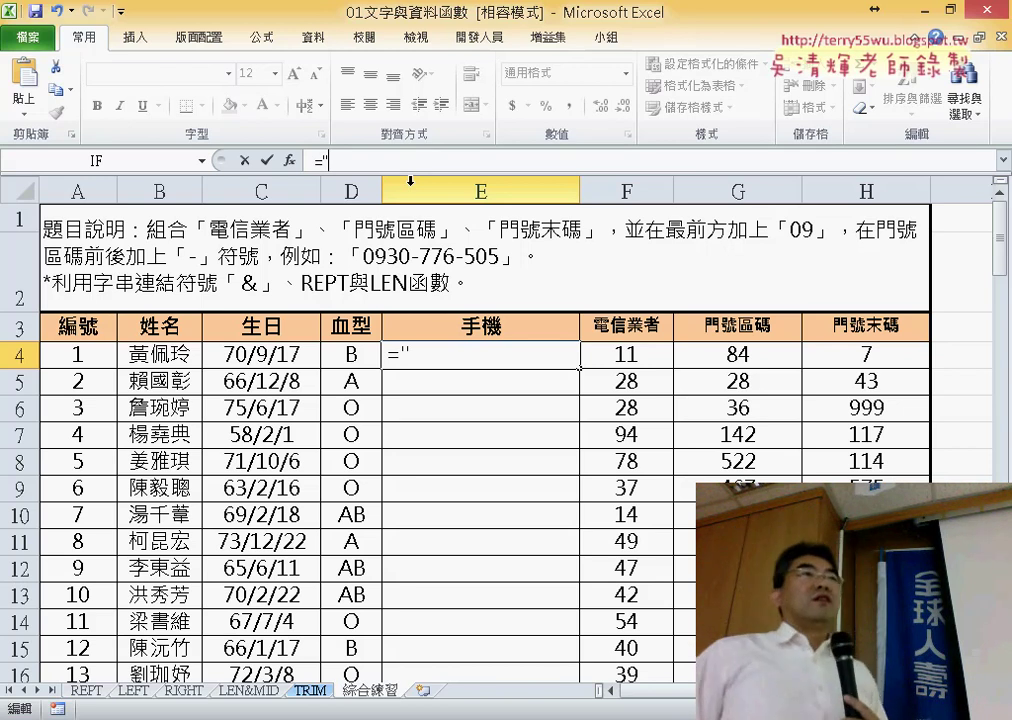
key(BackSpace)
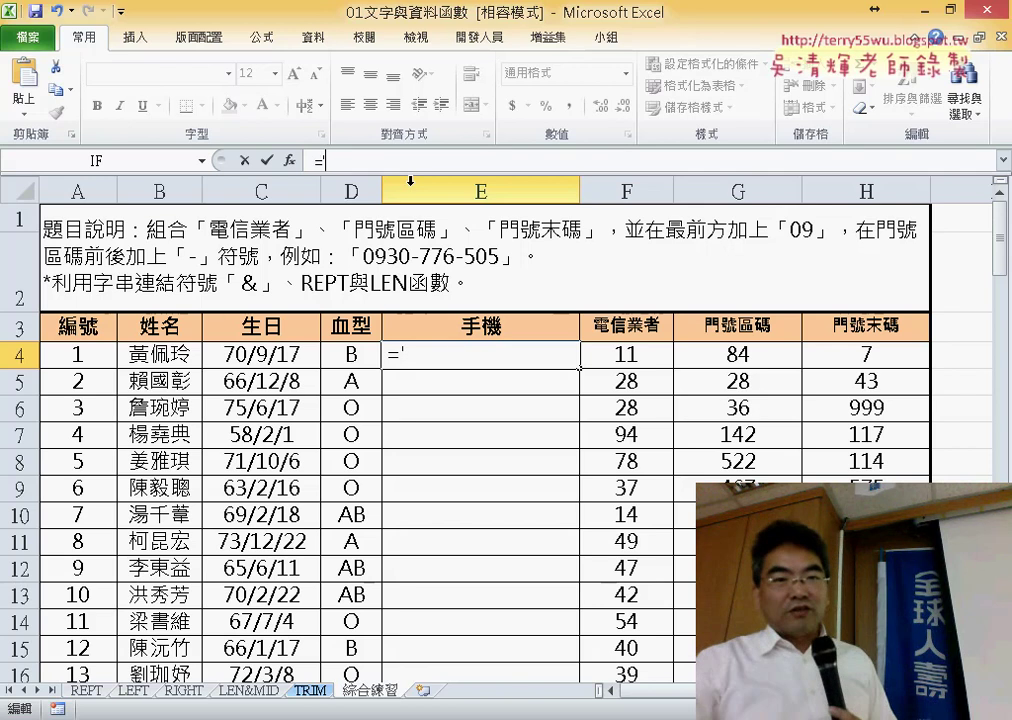
text(")
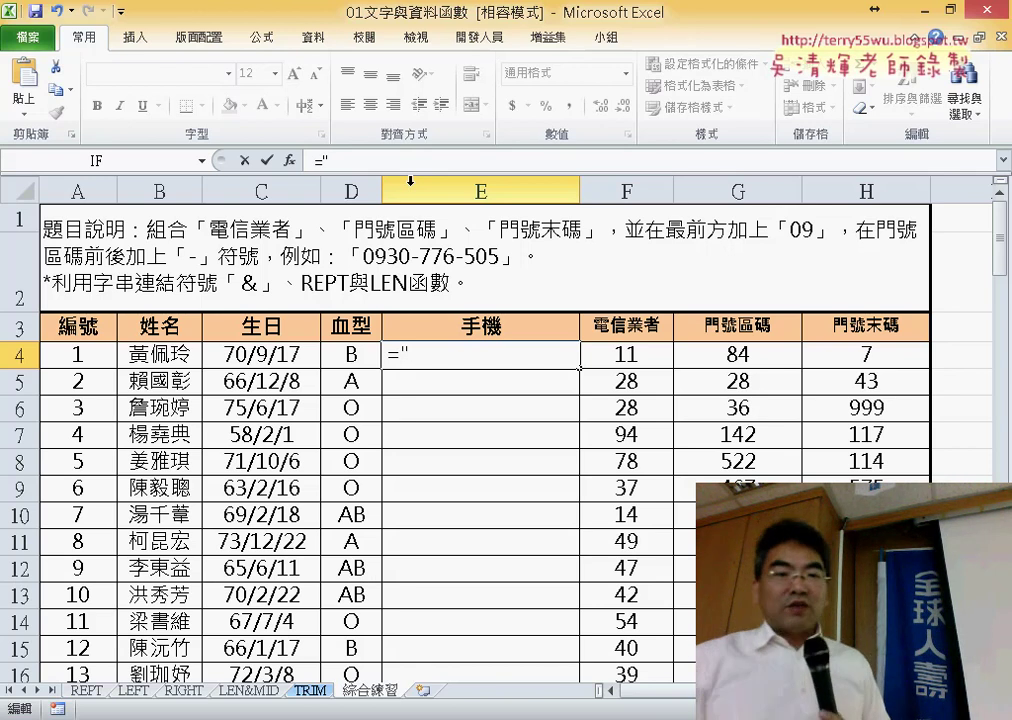
text(09)
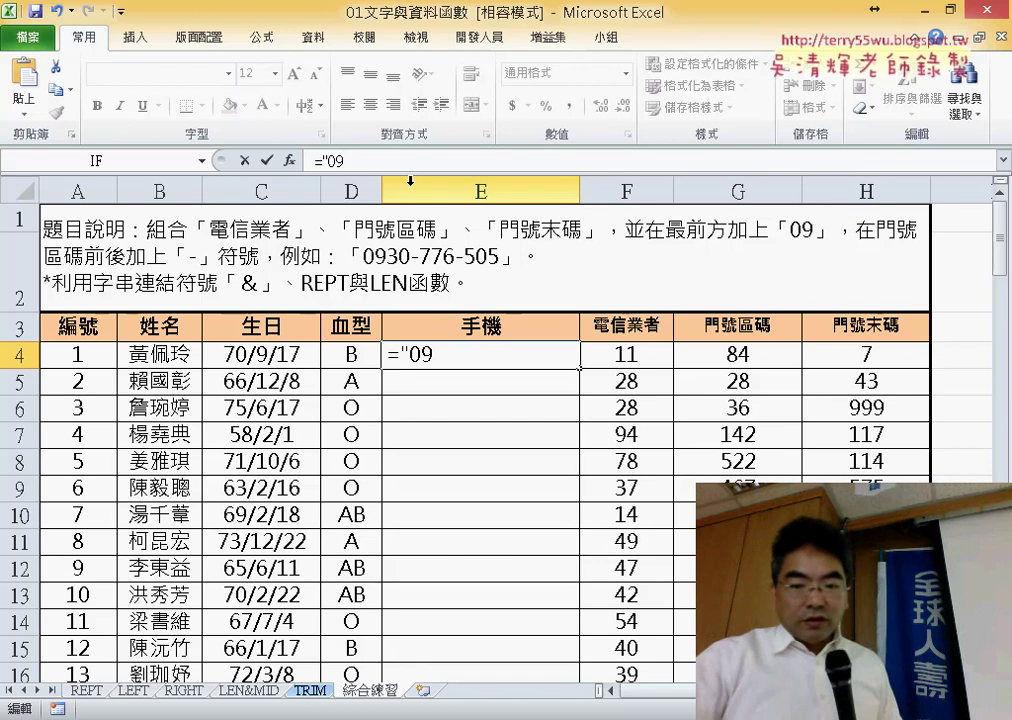
text(")
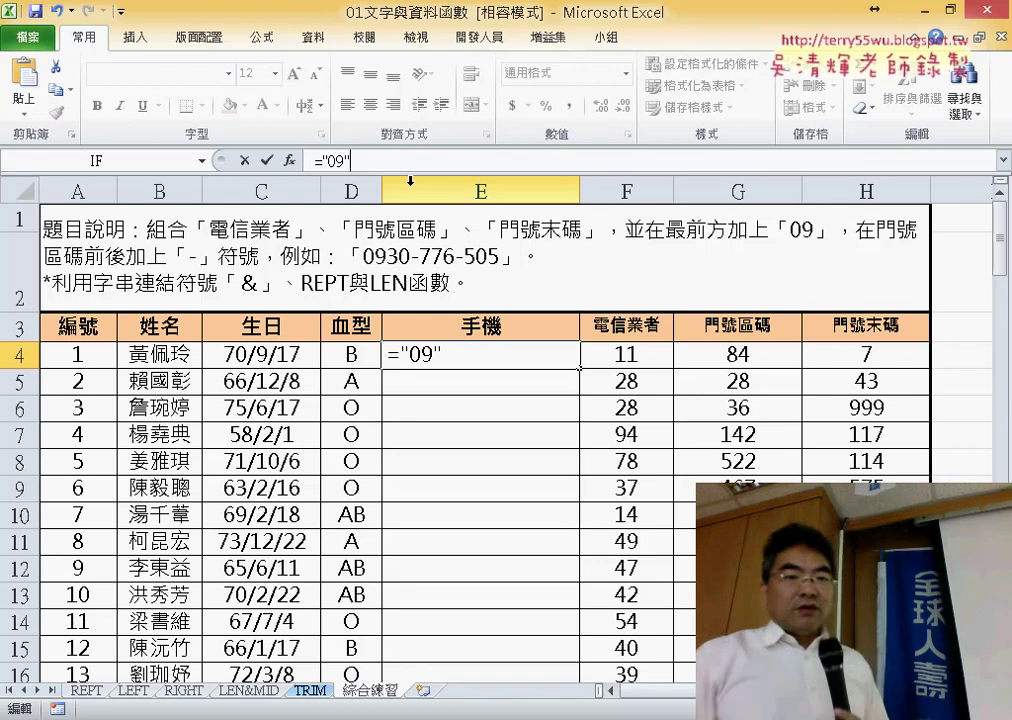
Commit ="09" in E4, then append & to the formula.
click(268, 161)
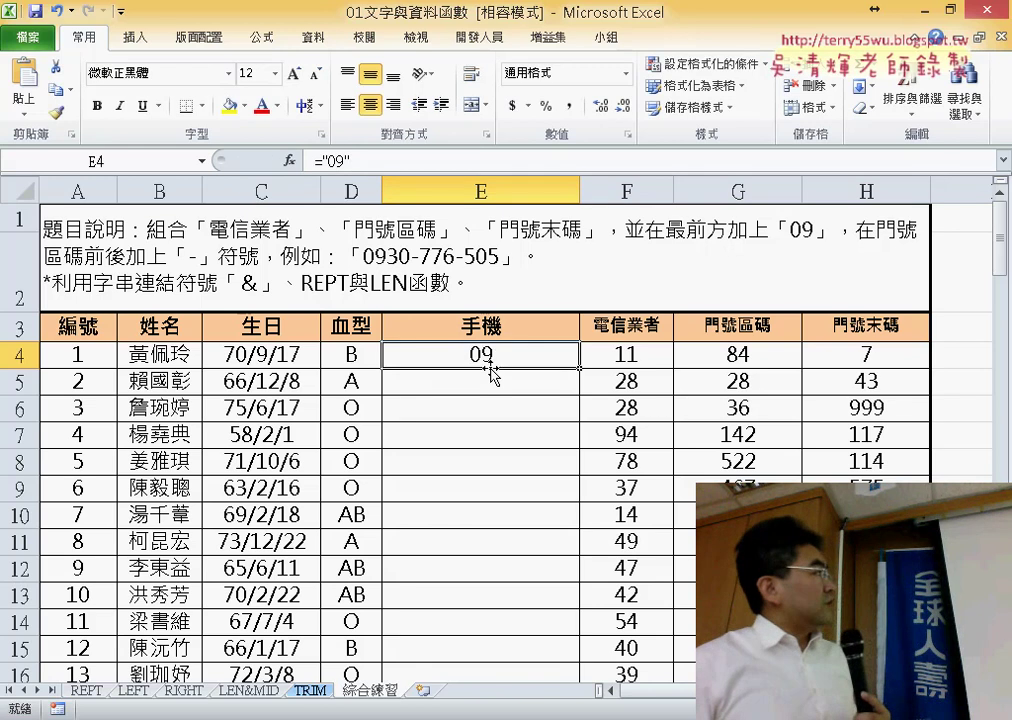
click(433, 157)
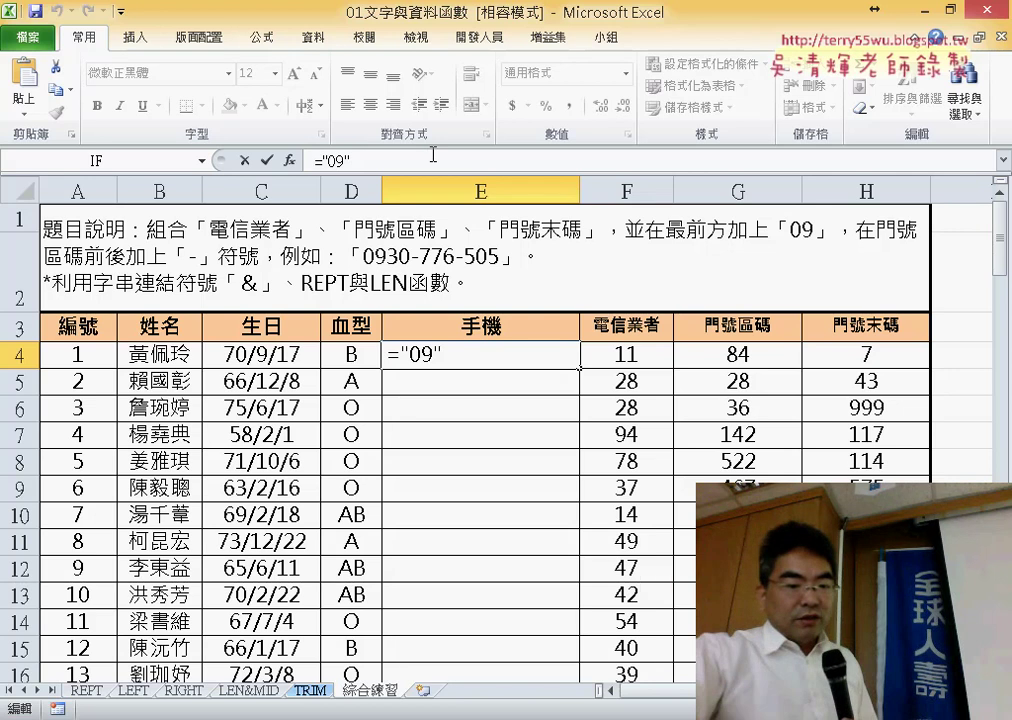
text(&)
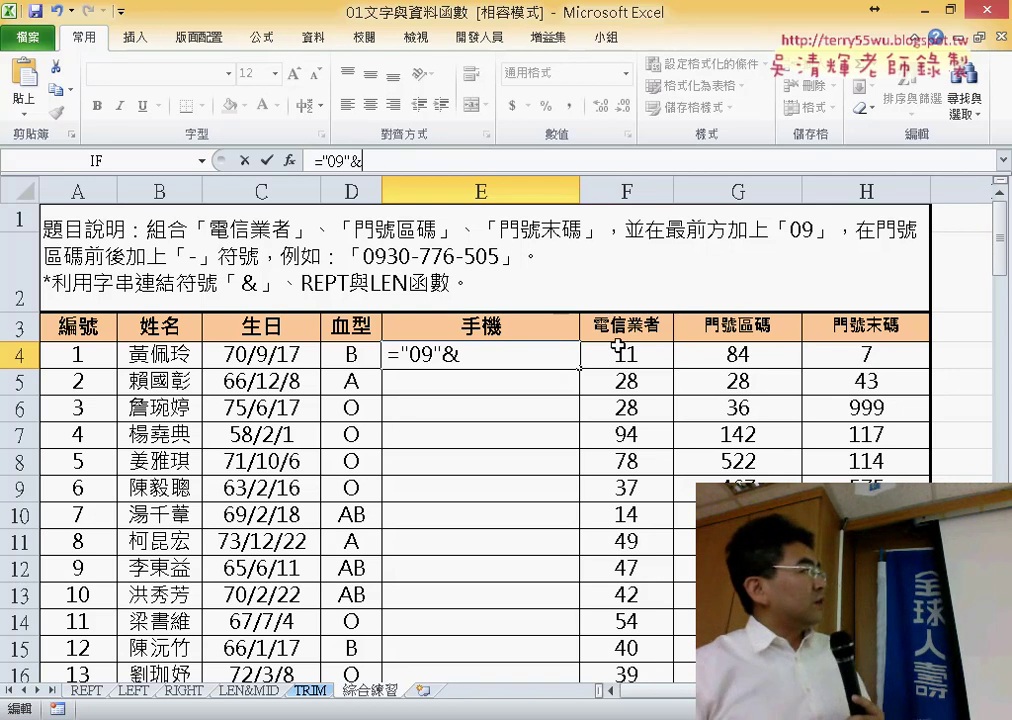
drag(366, 160, 352, 160)
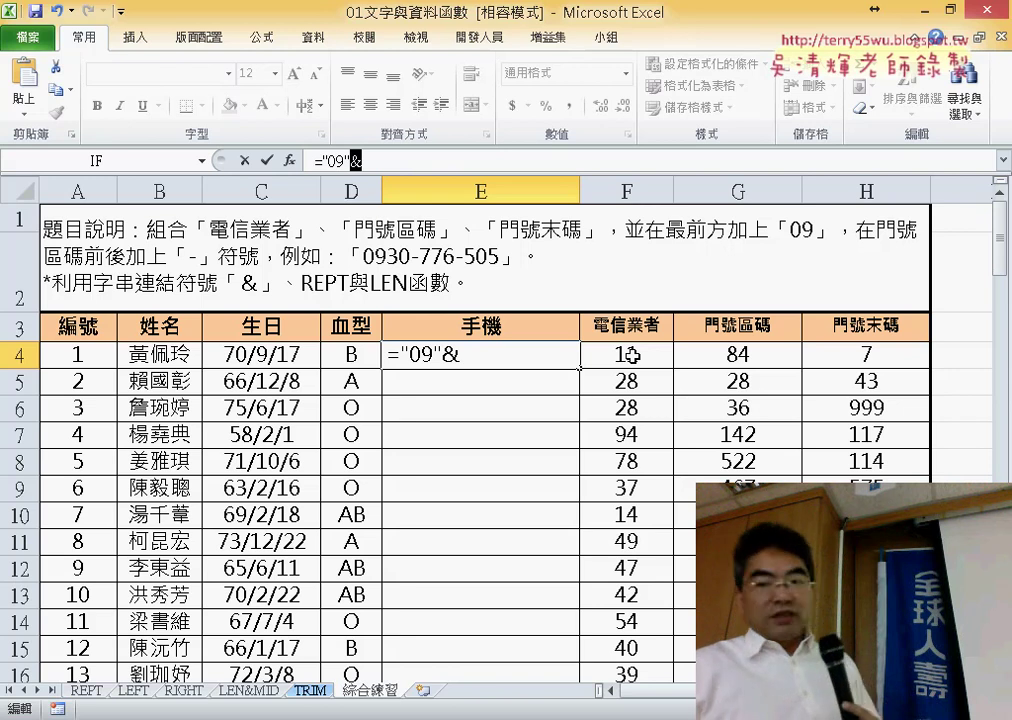
Clear the incomplete-formula warning and extend E4 to ="09"&F4&"-", showing 0911-.
key(Return)
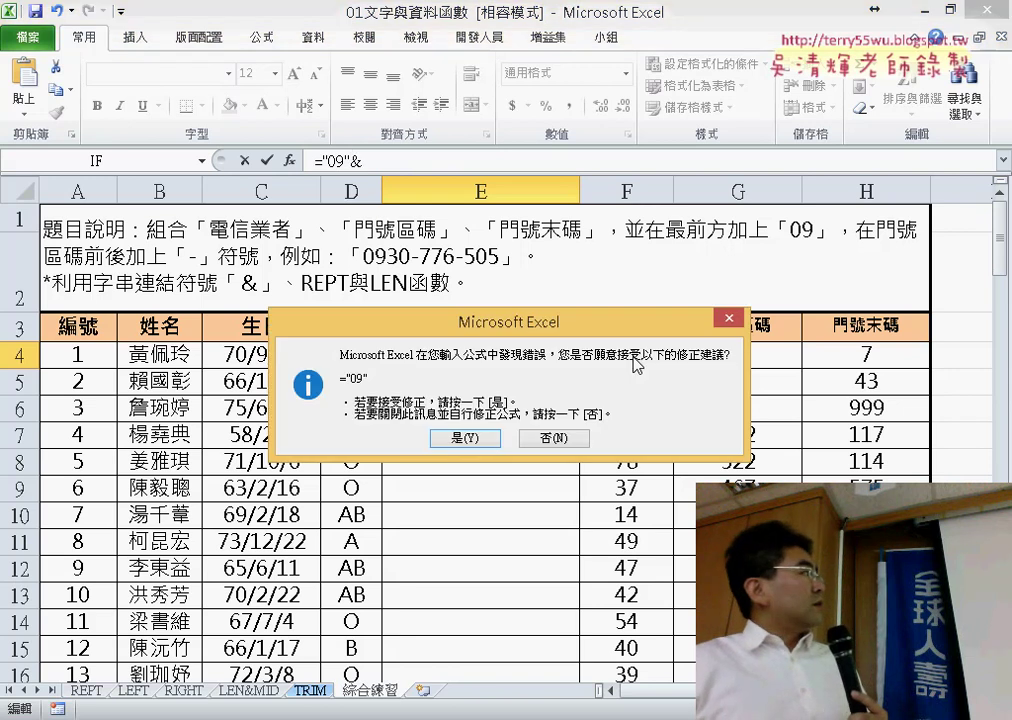
click(560, 440)
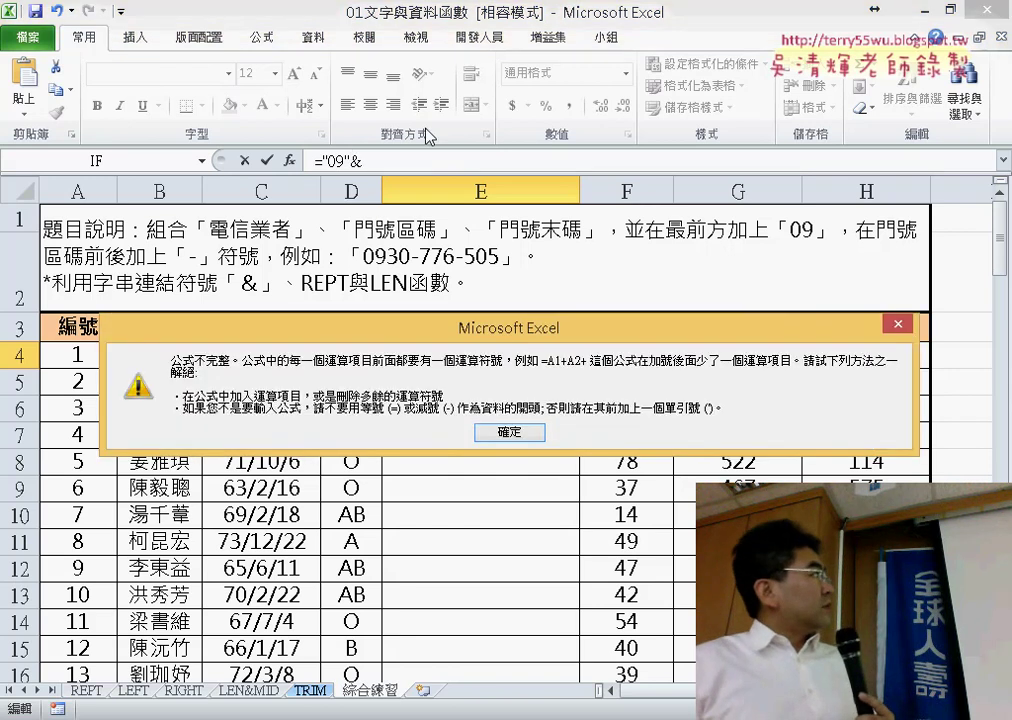
click(518, 436)
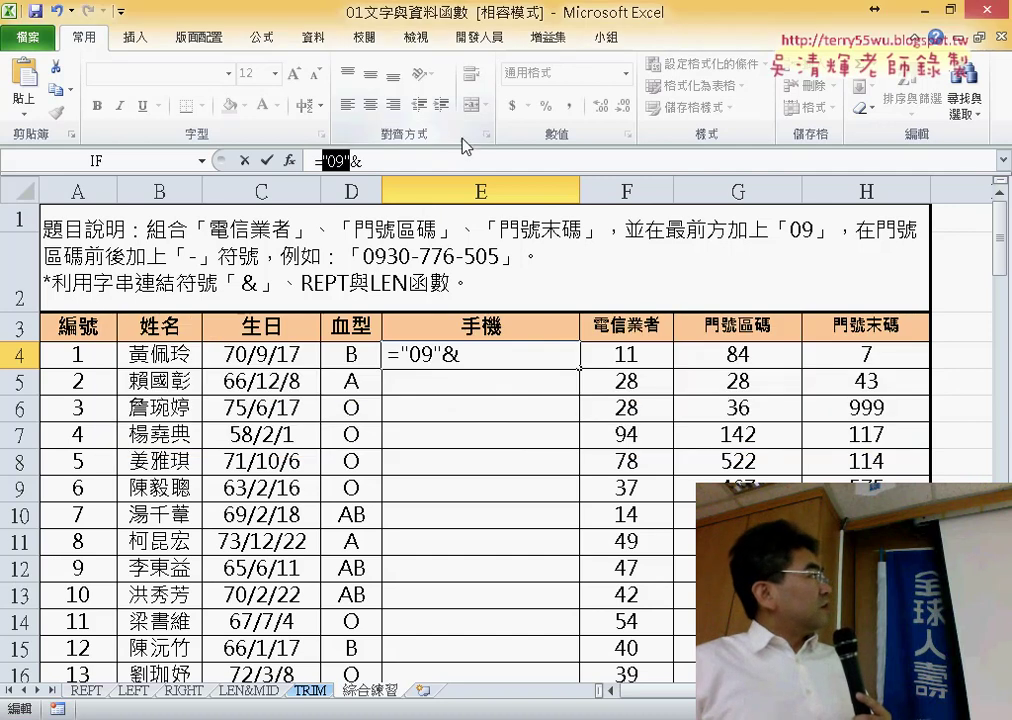
click(626, 354)
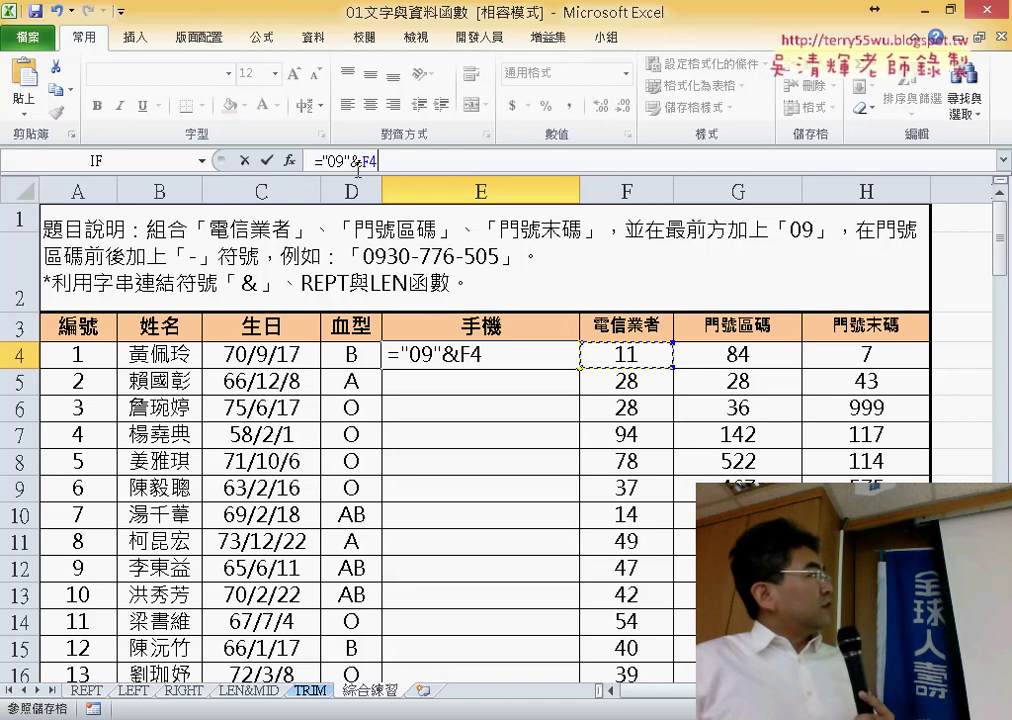
click(266, 162)
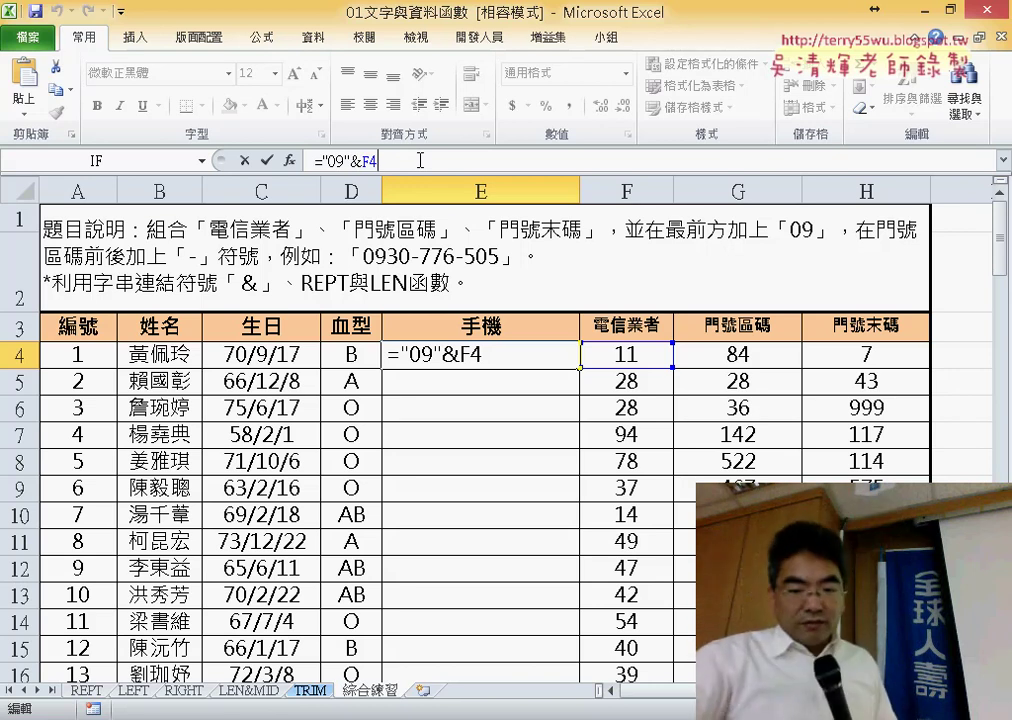
text(&)
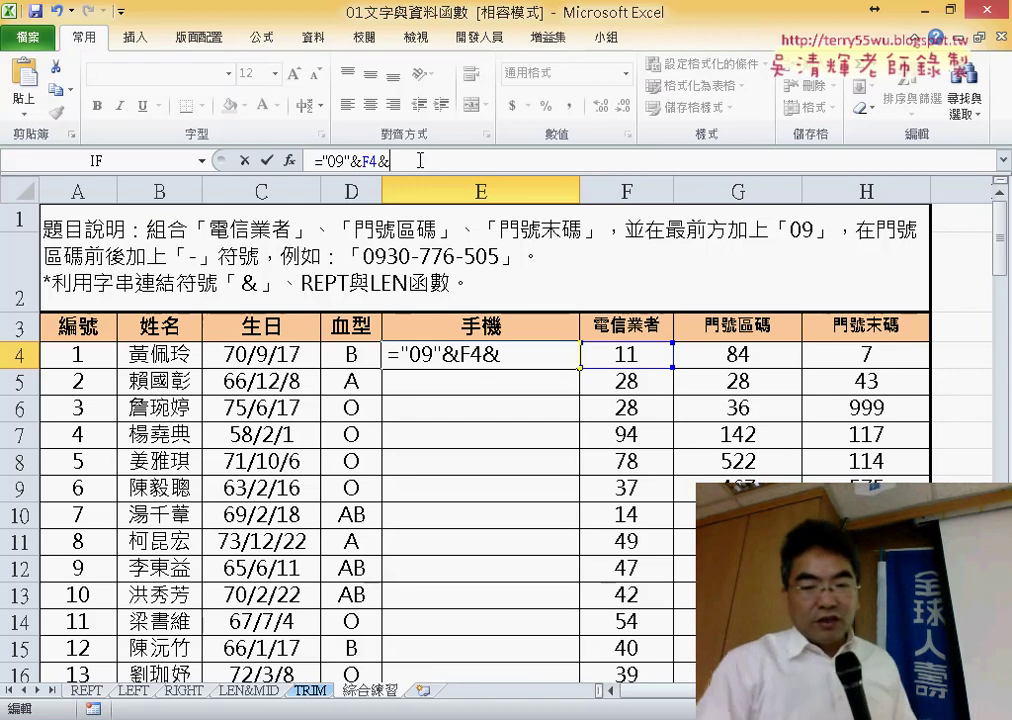
text("-)
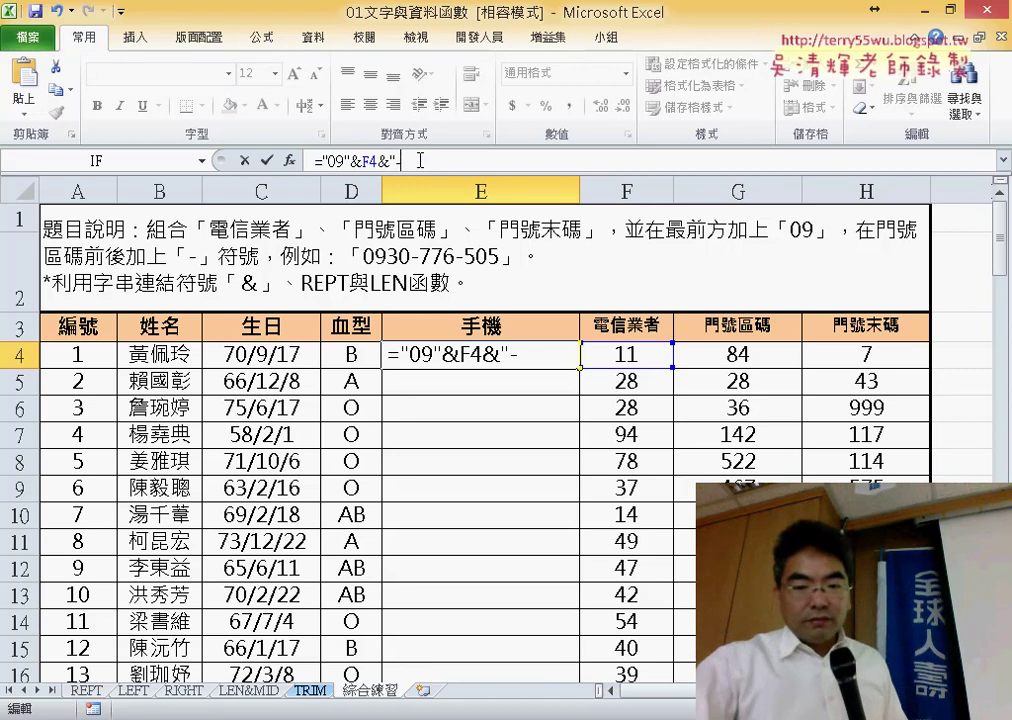
text(")
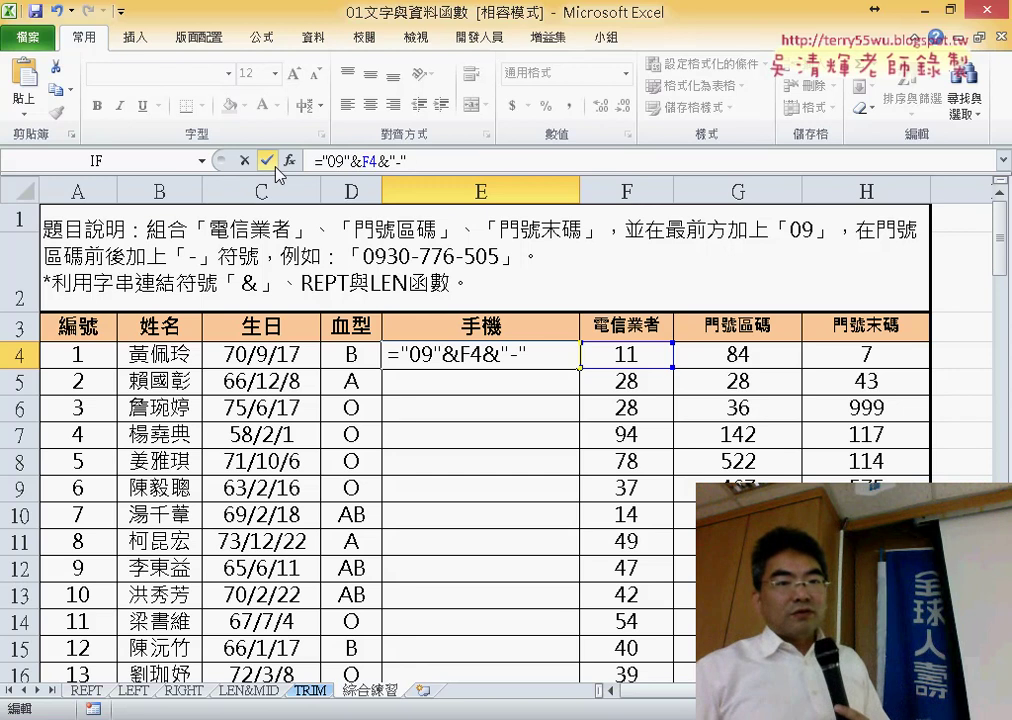
click(267, 160)
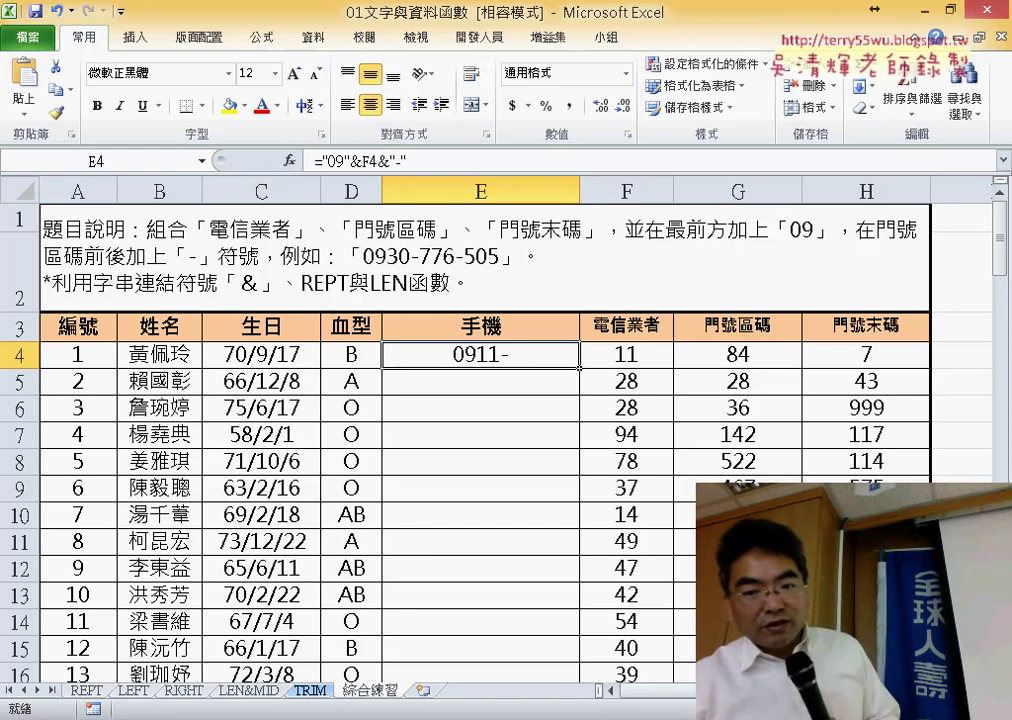
Reopen E4's formula ="09"&F4&"-" in the formula bar for editing.
scroll(480, 430, up, 1)
scroll(480, 430, up, 1)
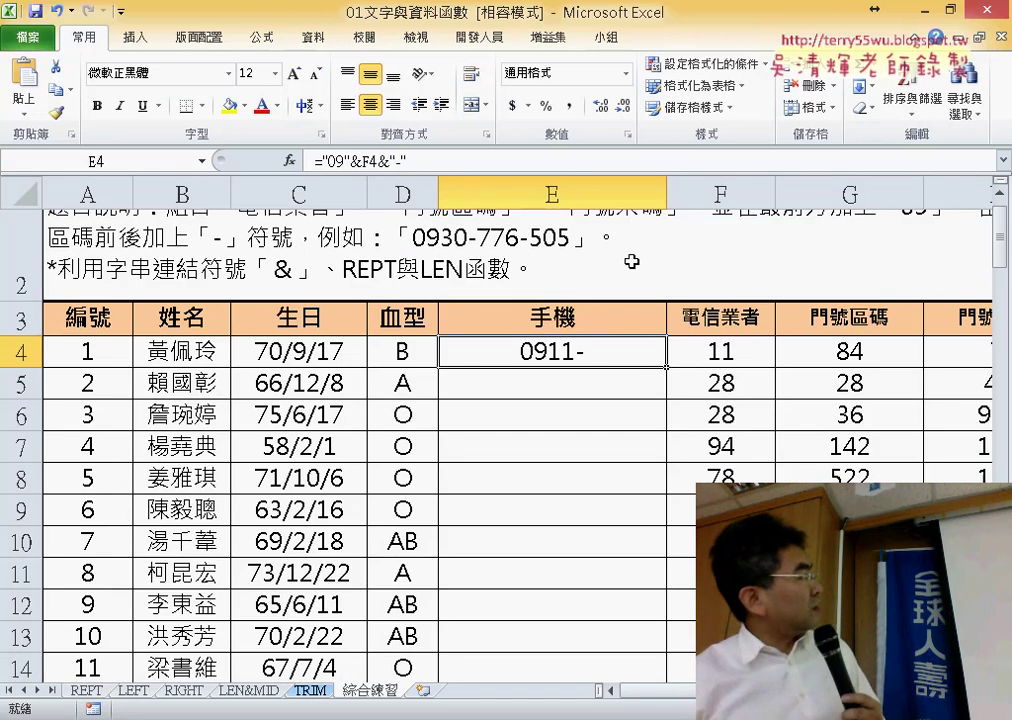
click(448, 162)
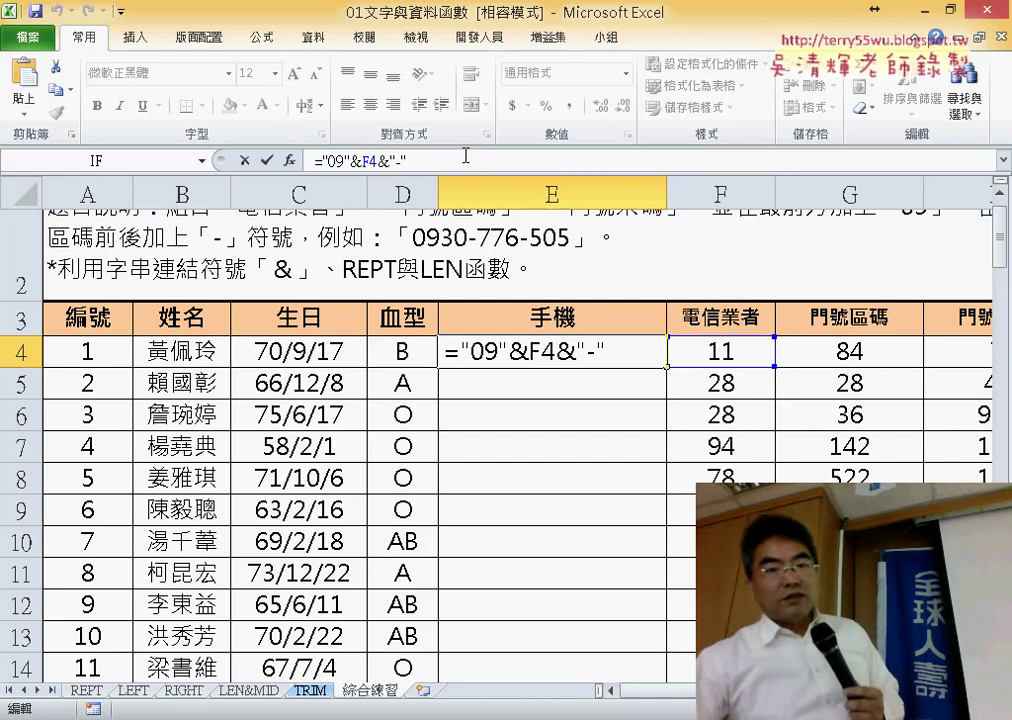
click(267, 160)
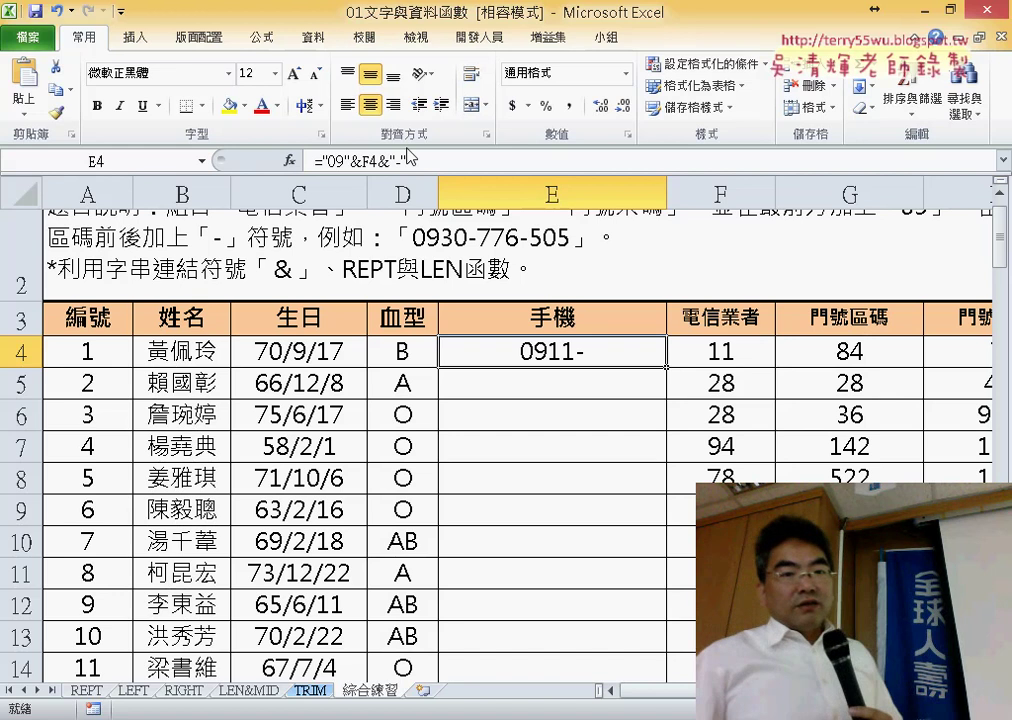
click(441, 161)
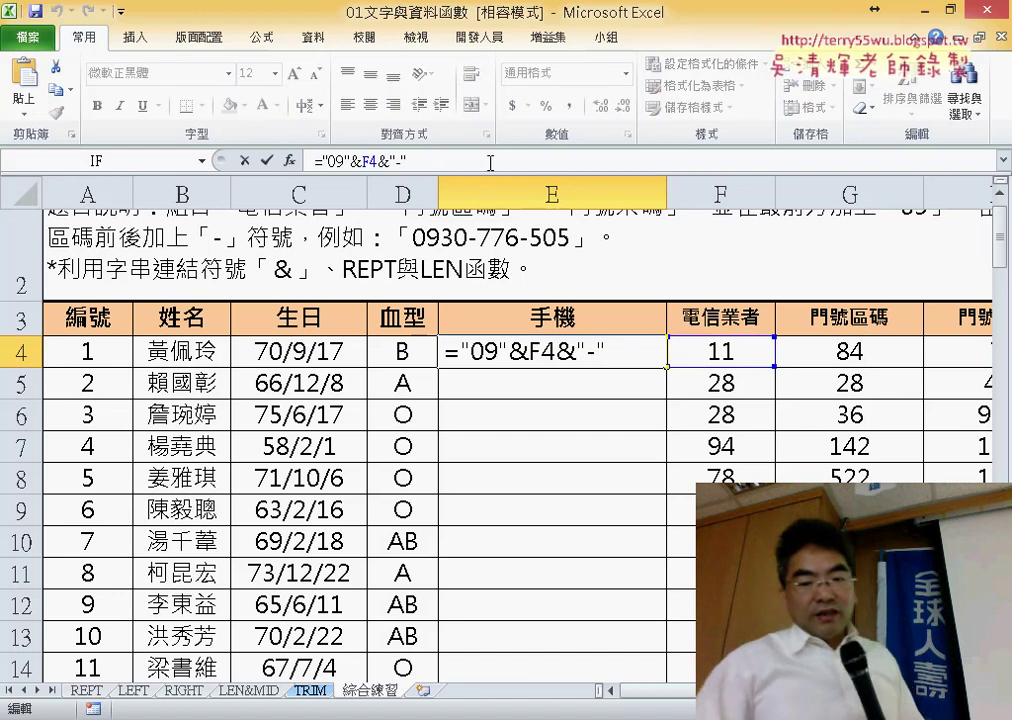
Append & after the hyphen so E4 reads ="09"&F4&"-"&.
text(&)
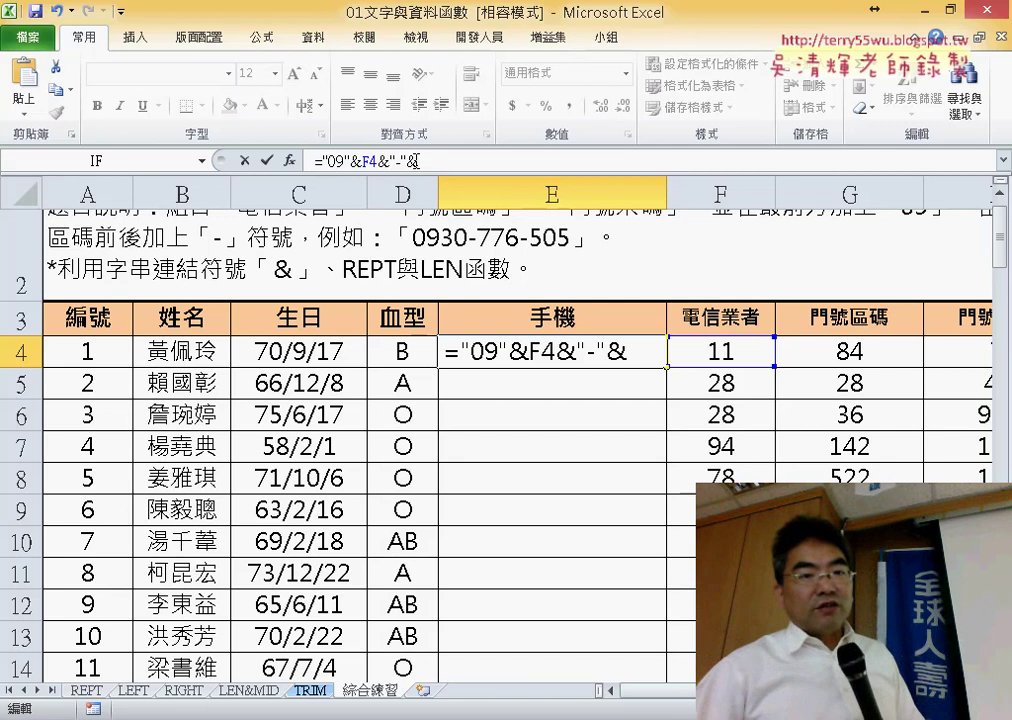
drag(419, 161, 405, 162)
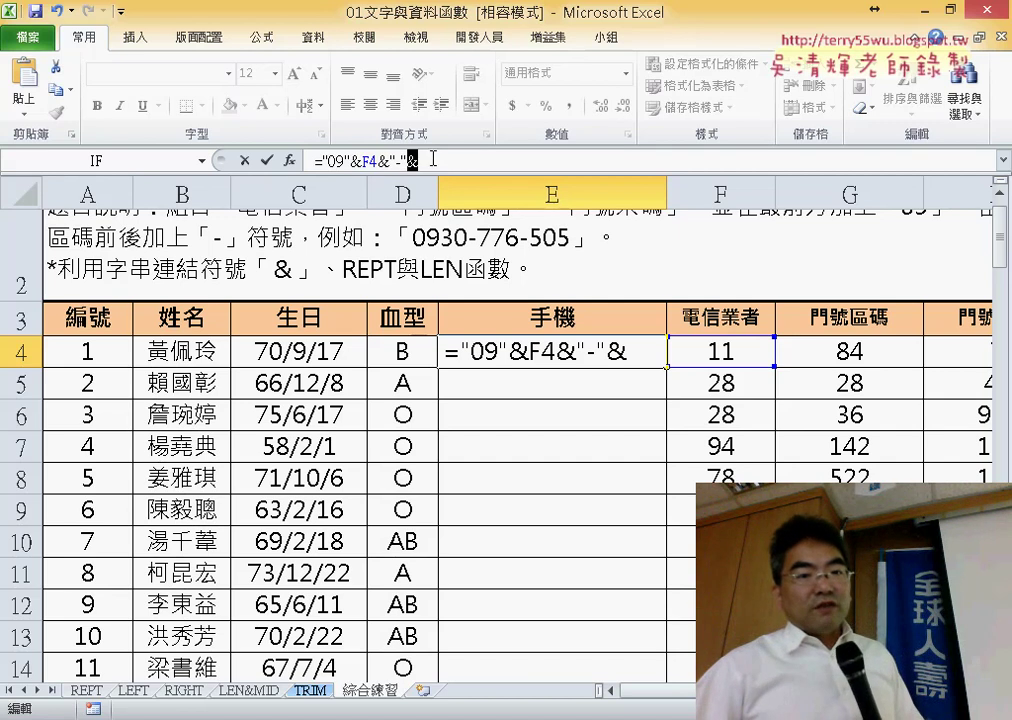
click(433, 158)
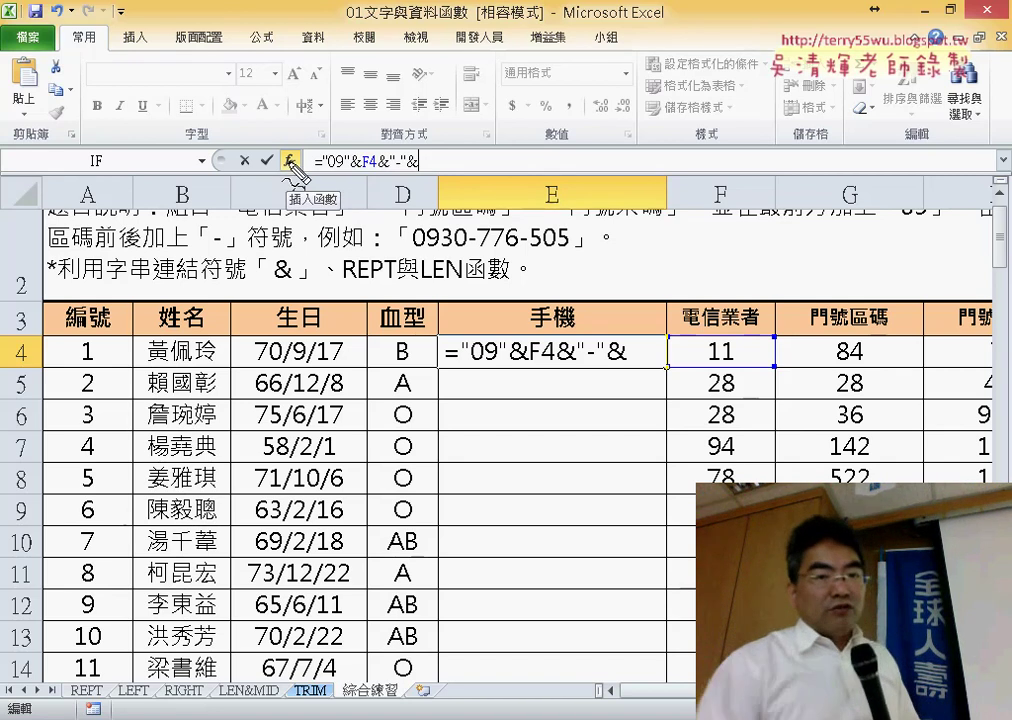
mouse_move(281, 186)
mouse_down()
mouse_move(300, 145)
mouse_move(292, 190)
mouse_move(388, 178)
mouse_up()
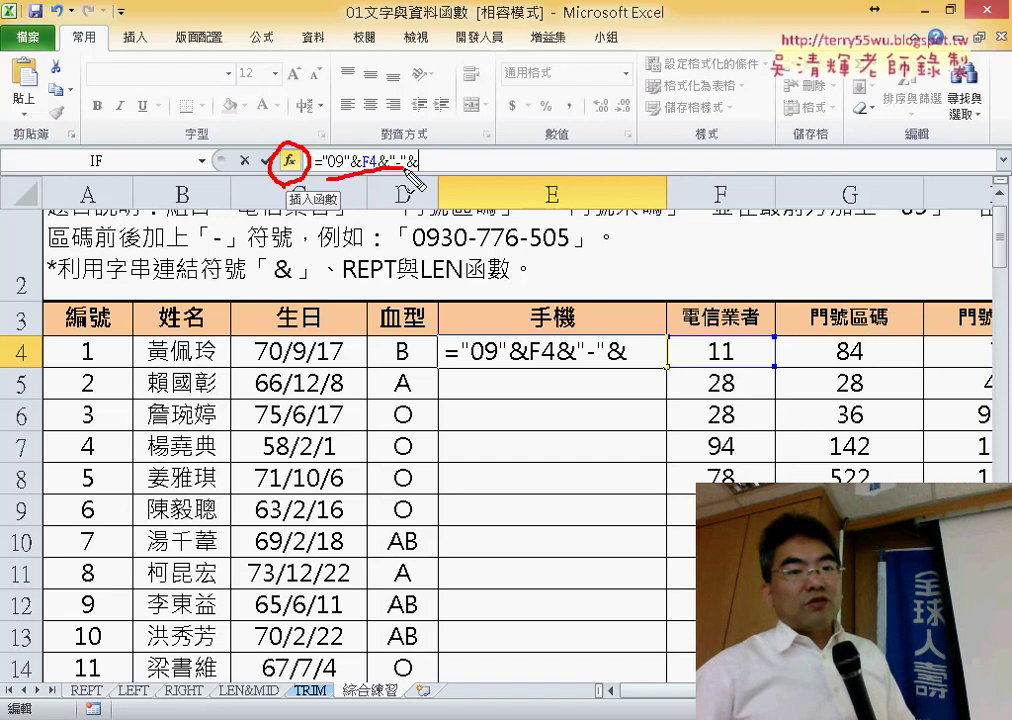
drag(353, 99, 300, 150)
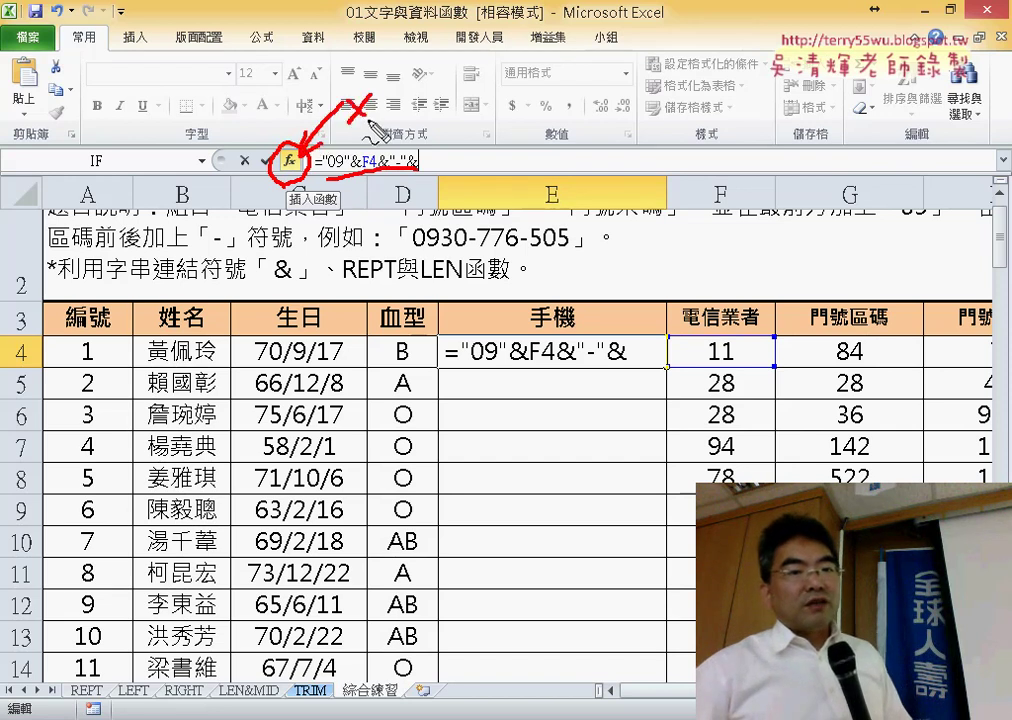
drag(193, 176, 205, 140)
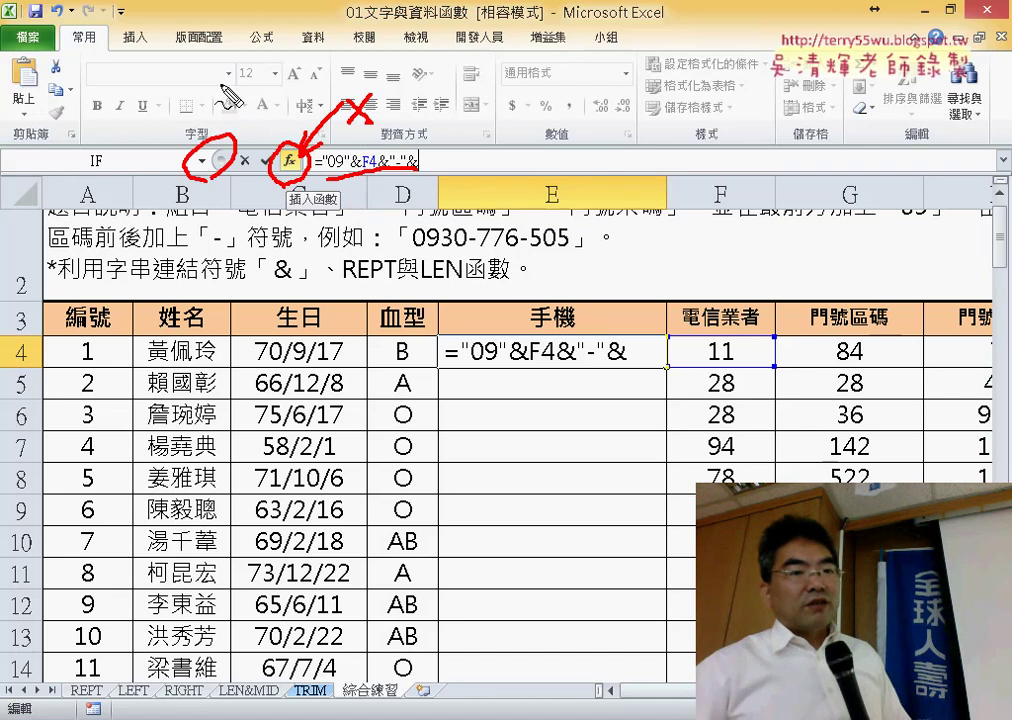
drag(221, 86, 162, 136)
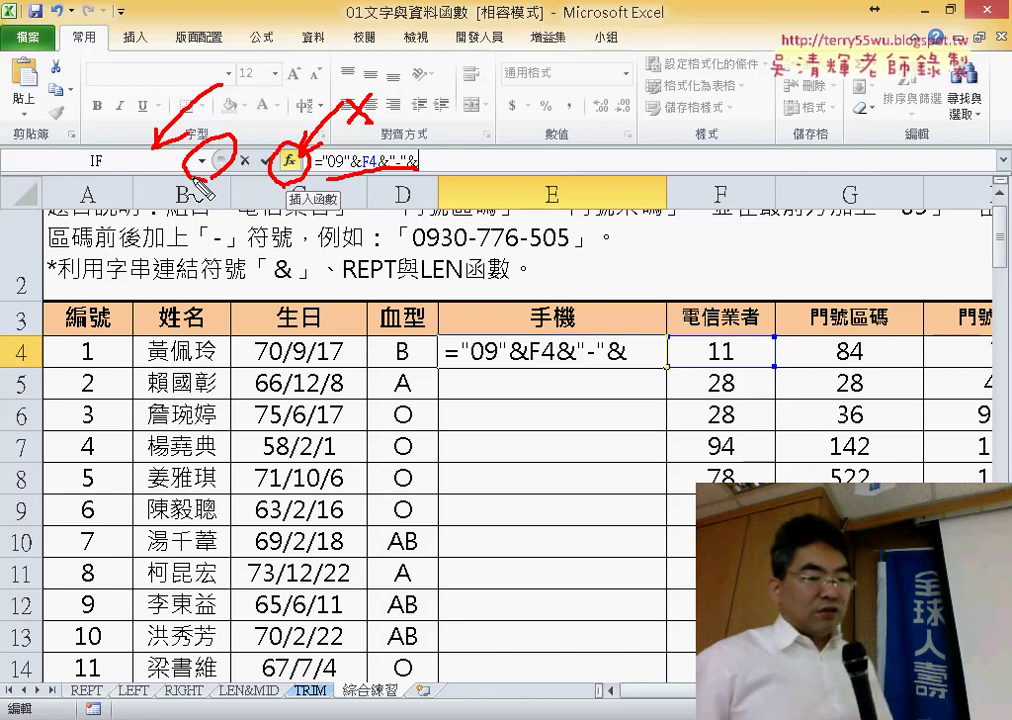
key(Escape)
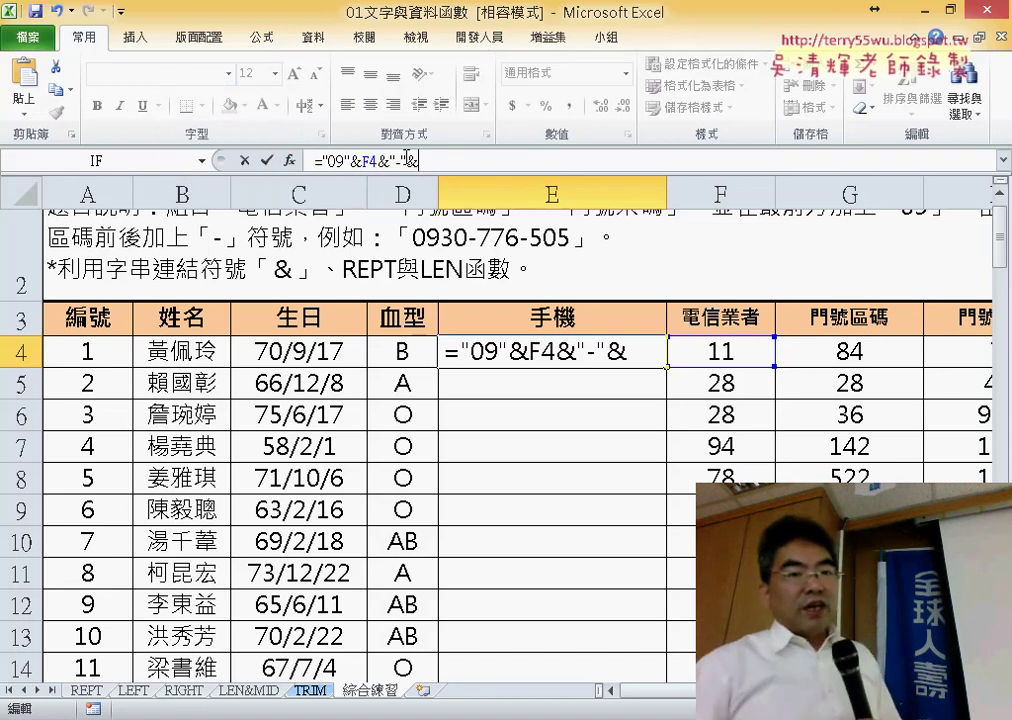
Insert REPT with Text "0" and Number_times 3-len(G4) into E4's formula.
click(204, 162)
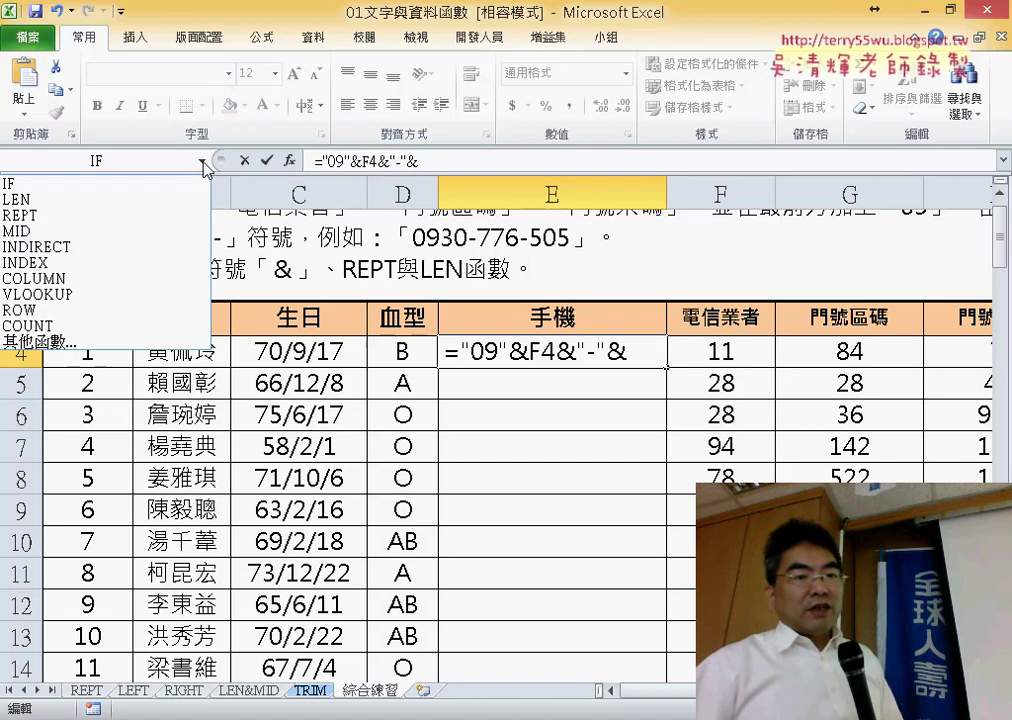
click(184, 216)
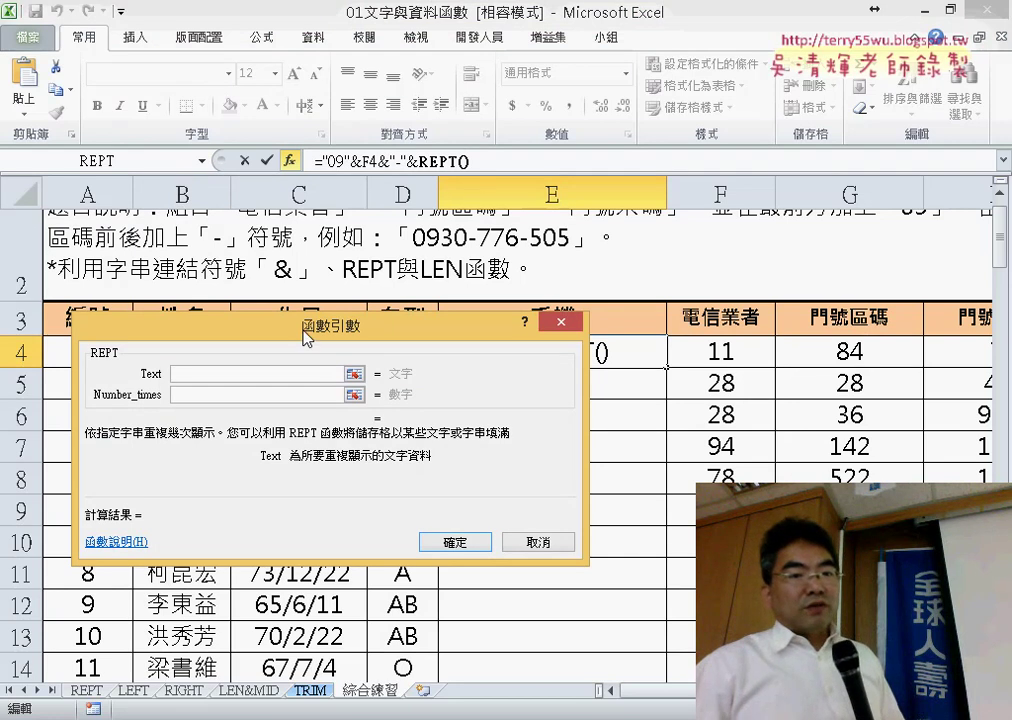
drag(303, 337, 557, 224)
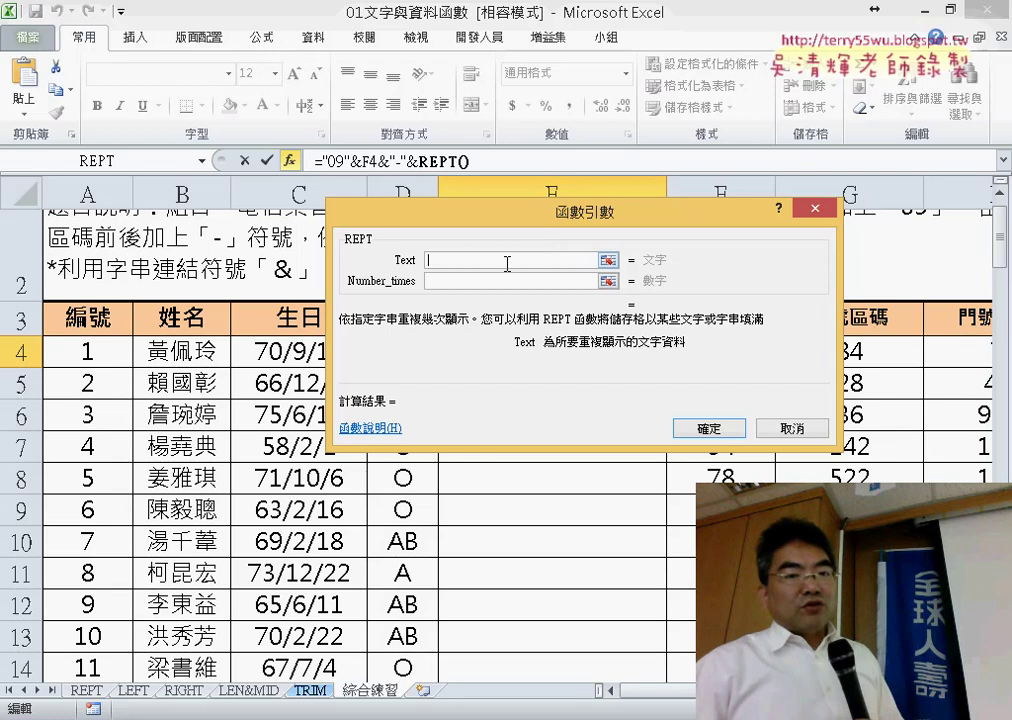
text(")
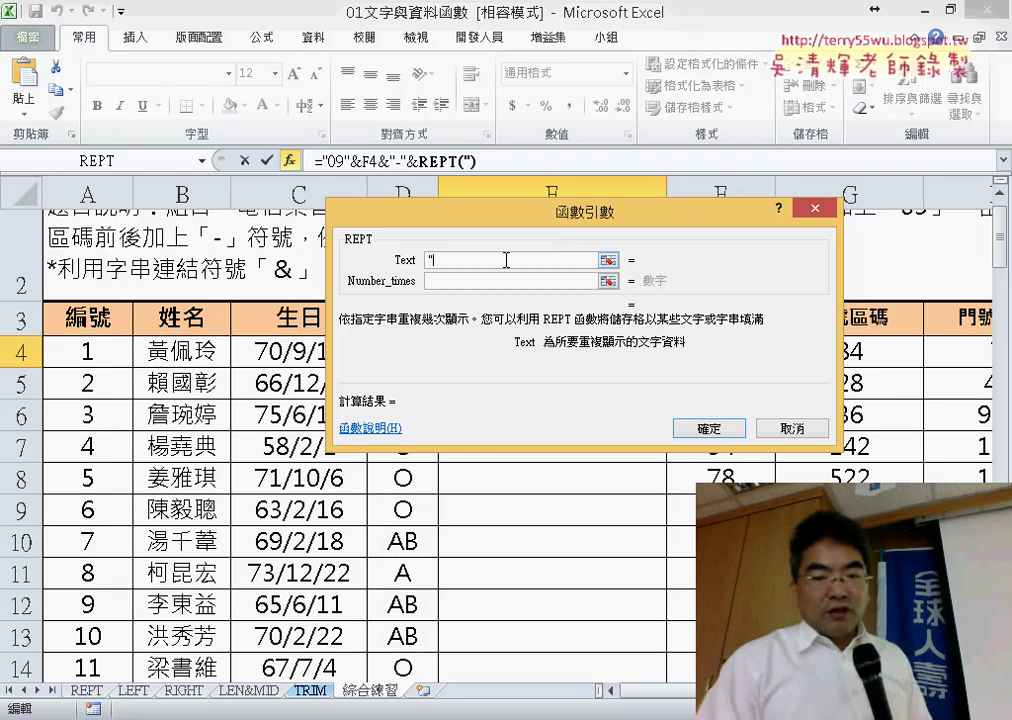
text(0")
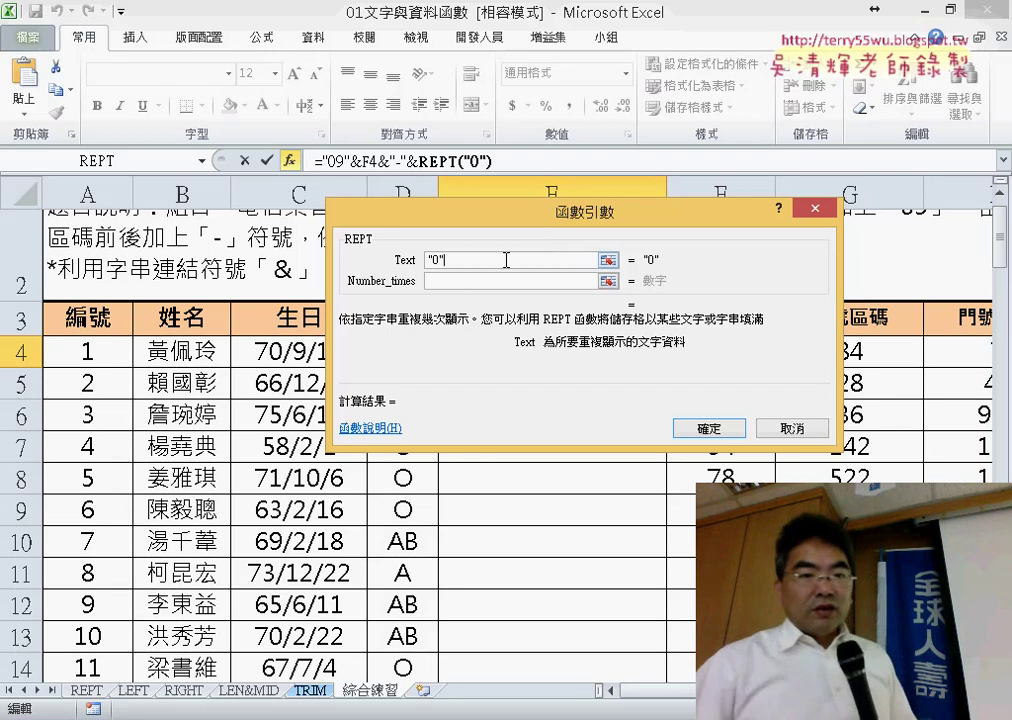
click(506, 281)
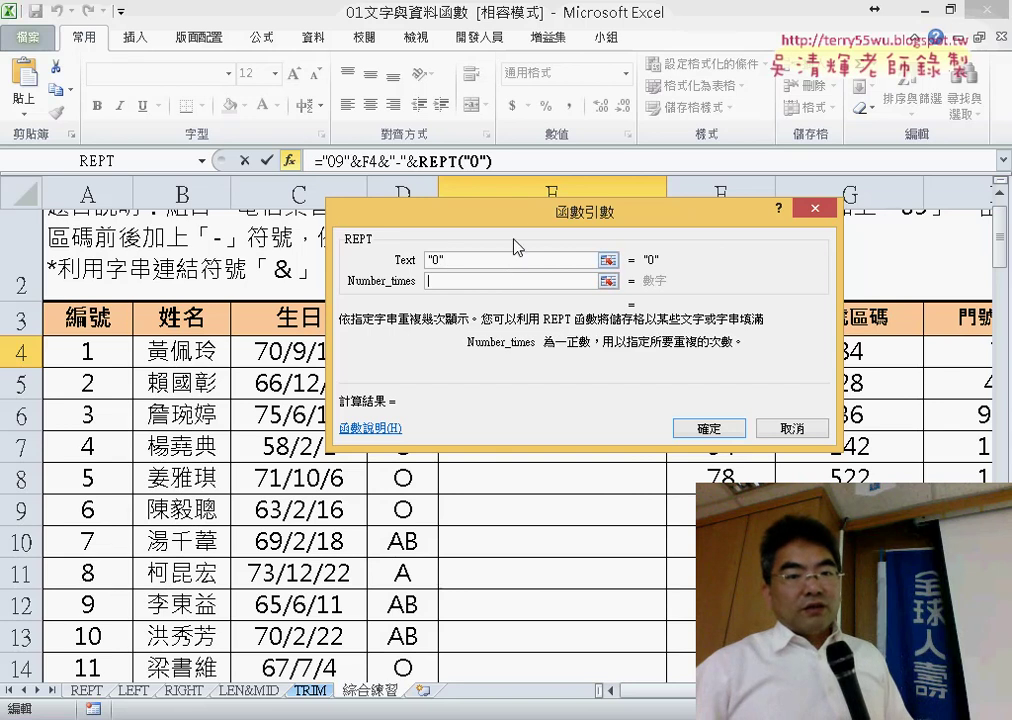
drag(525, 220, 279, 310)
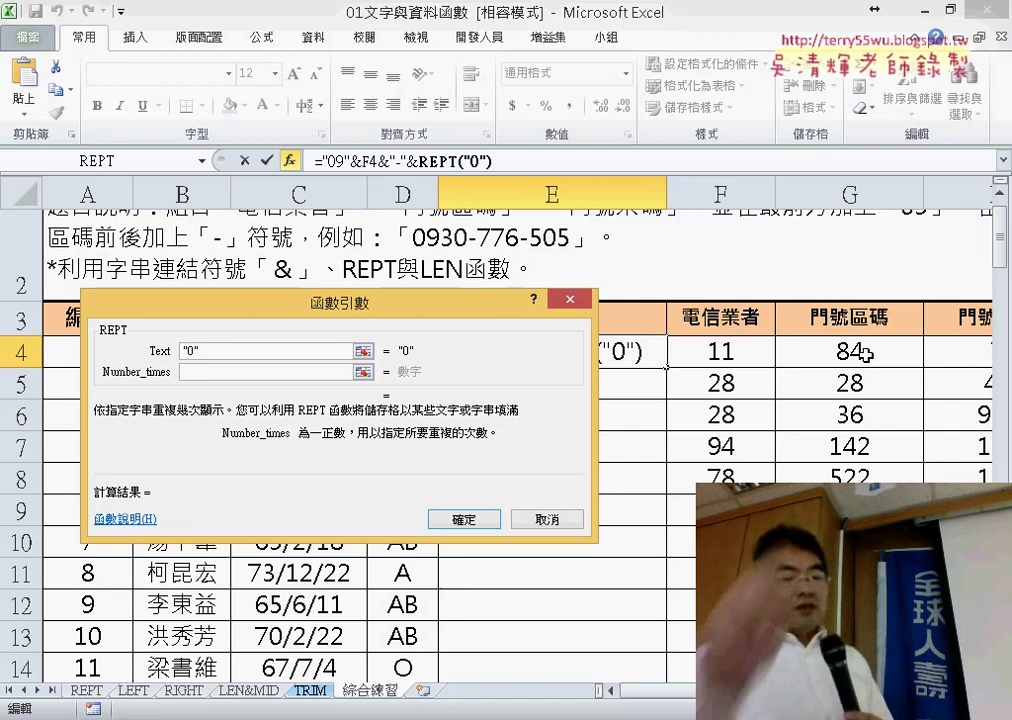
text(3)
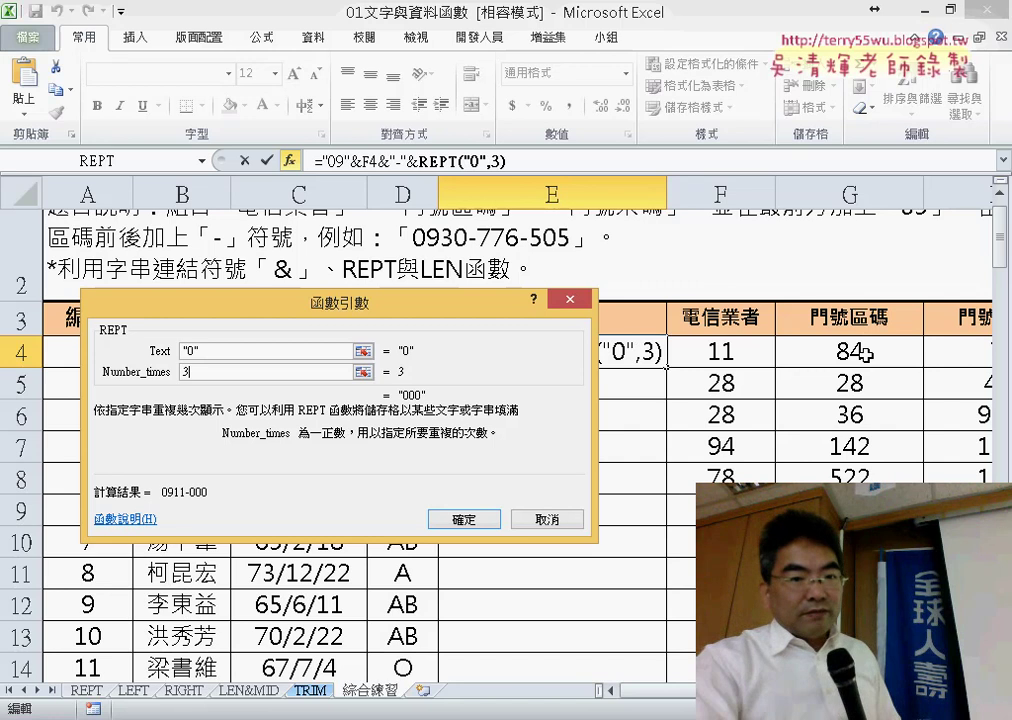
text(-)
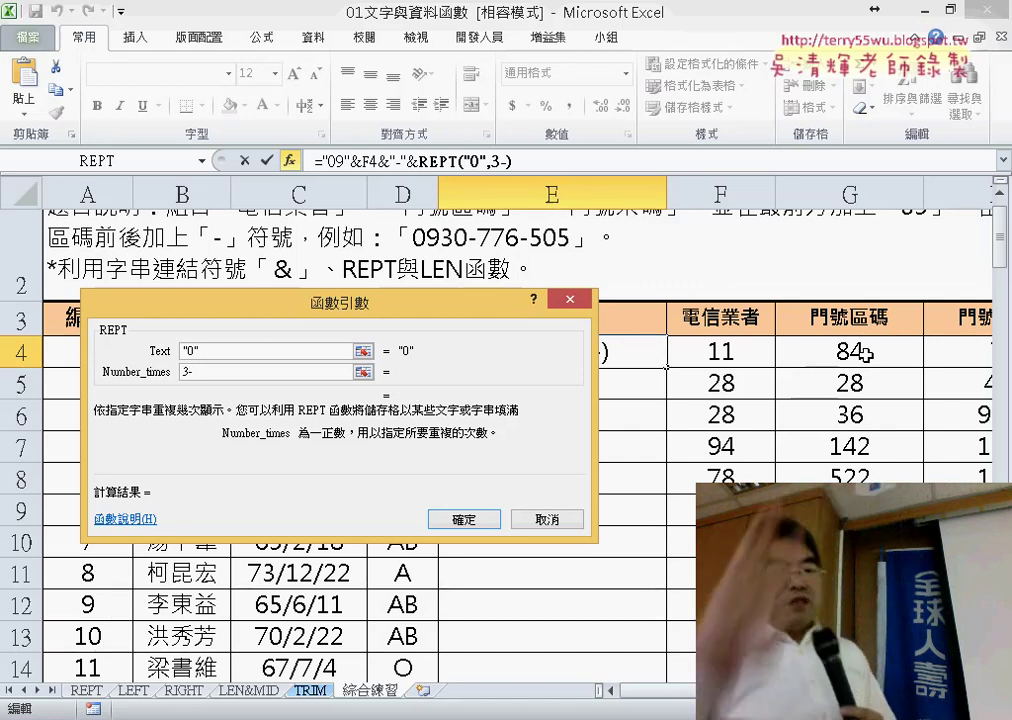
text(le)
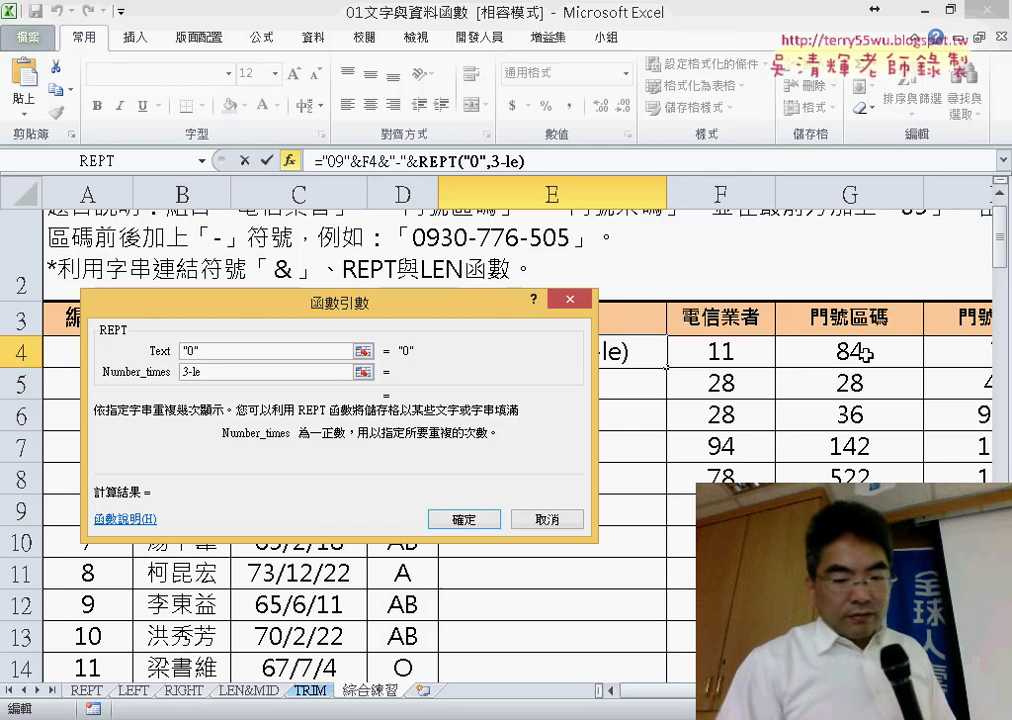
text(n()
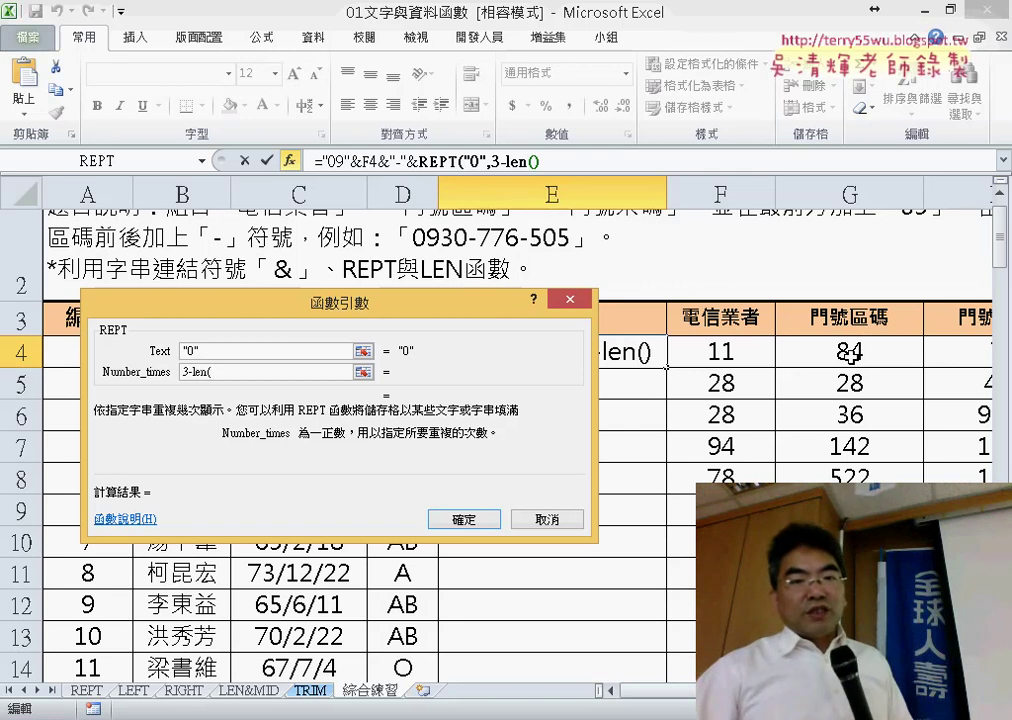
click(849, 347)
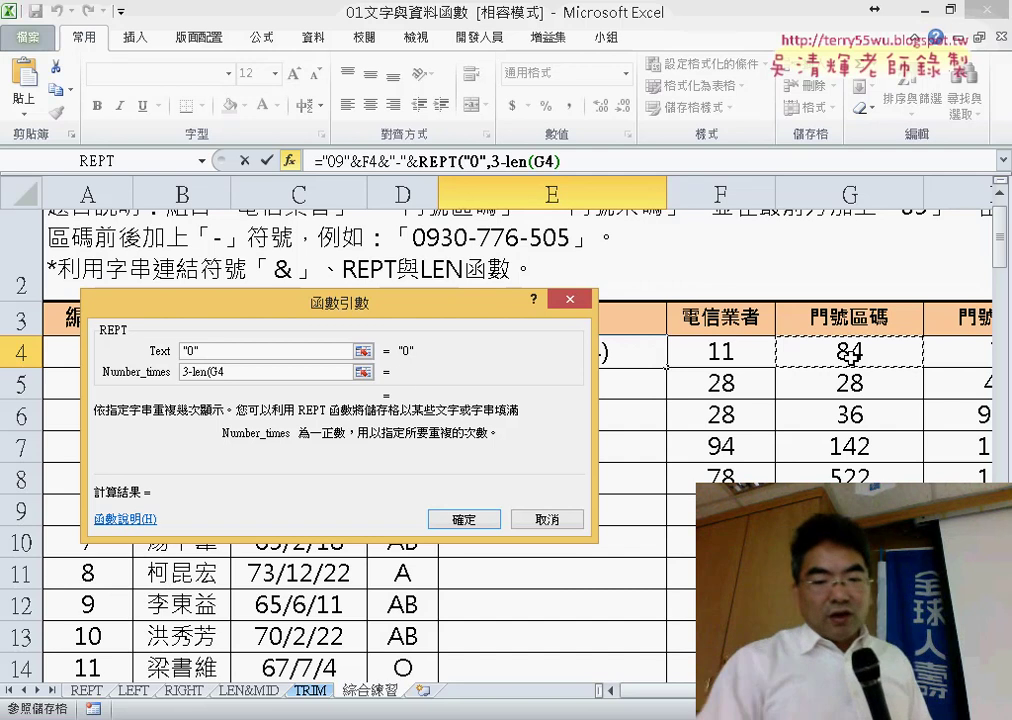
text())
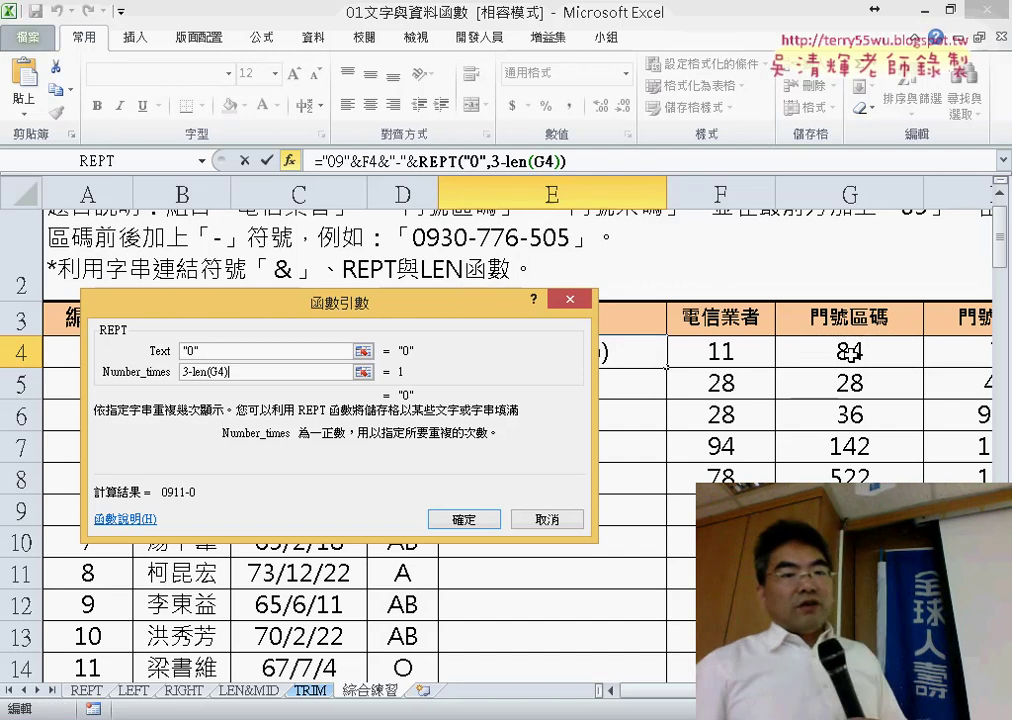
drag(454, 313, 480, 205)
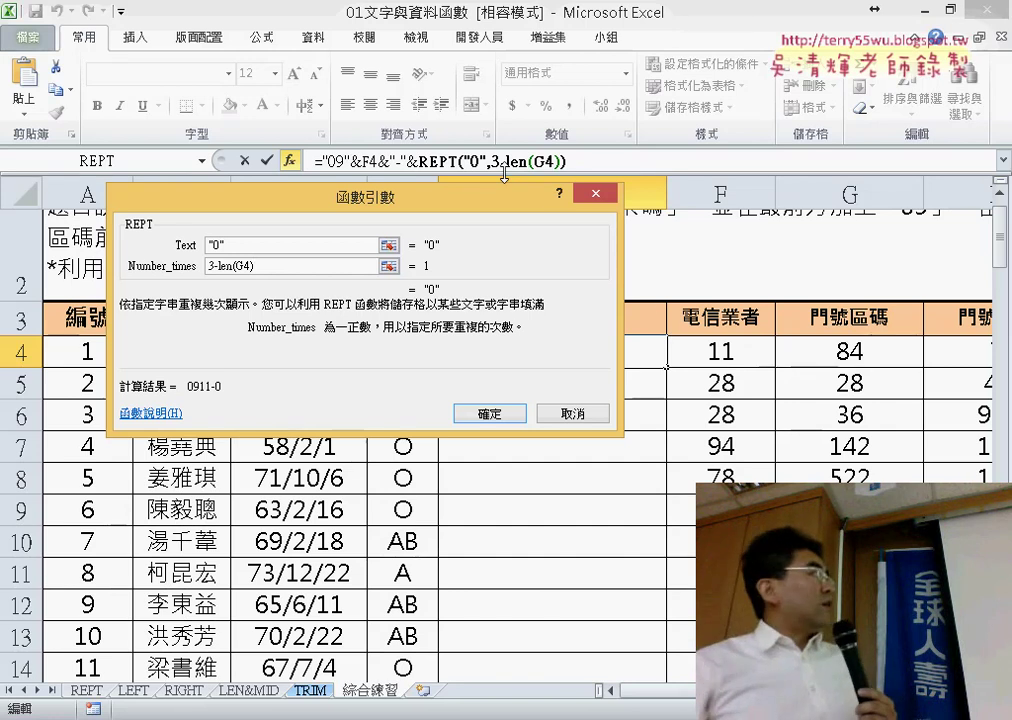
Append &G4 after the REPT padding so E4 shows 0911-084.
click(508, 418)
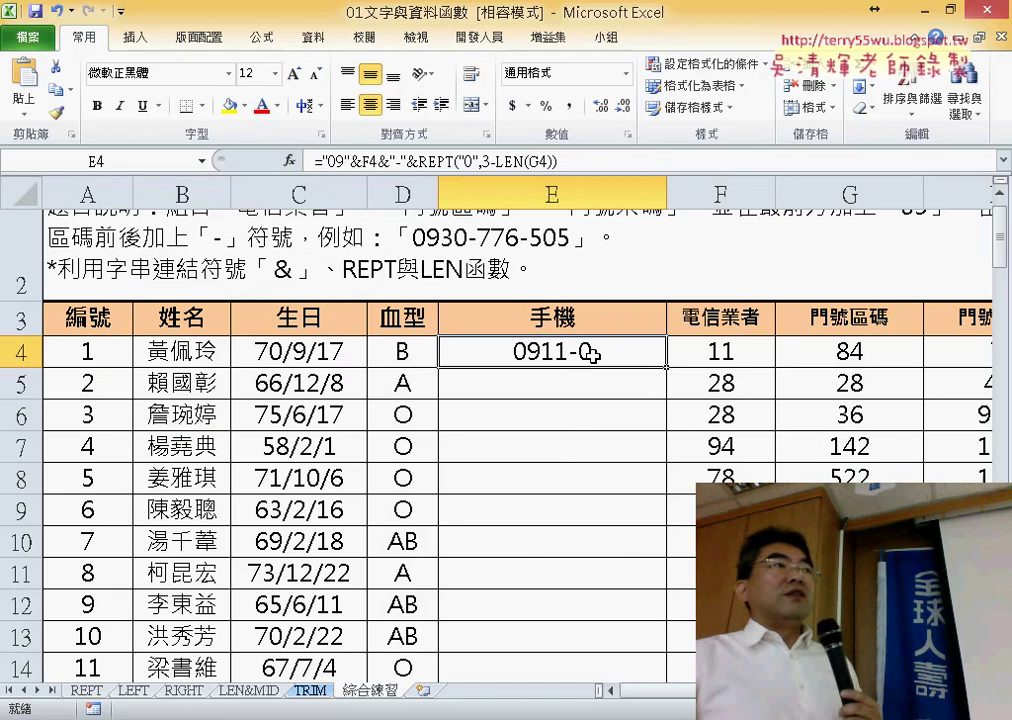
click(629, 160)
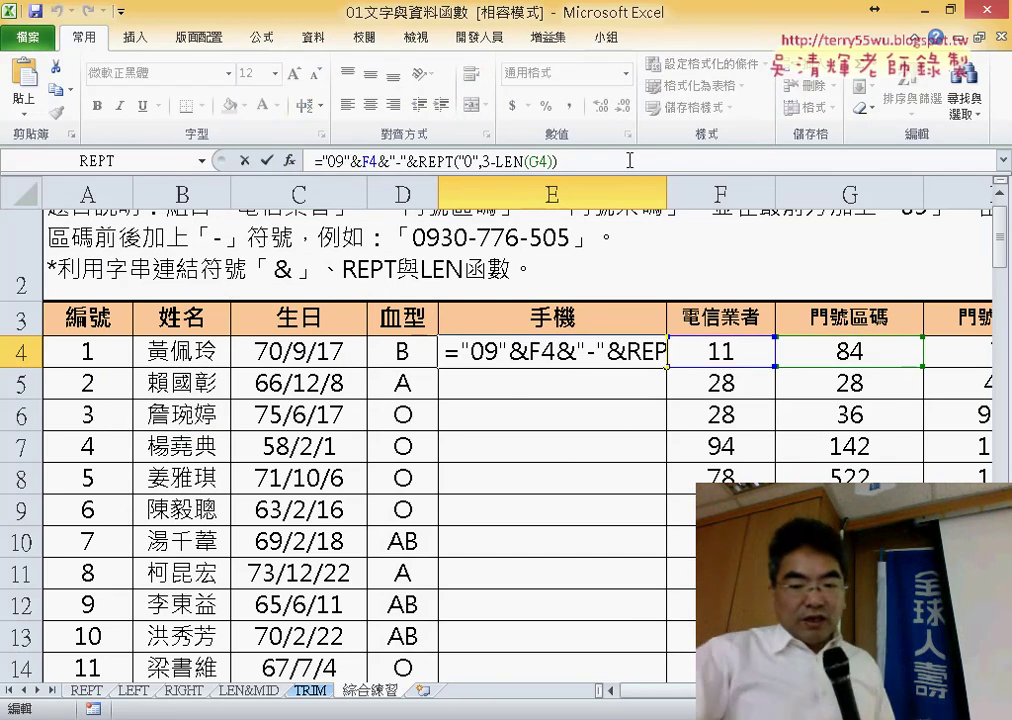
text()&)
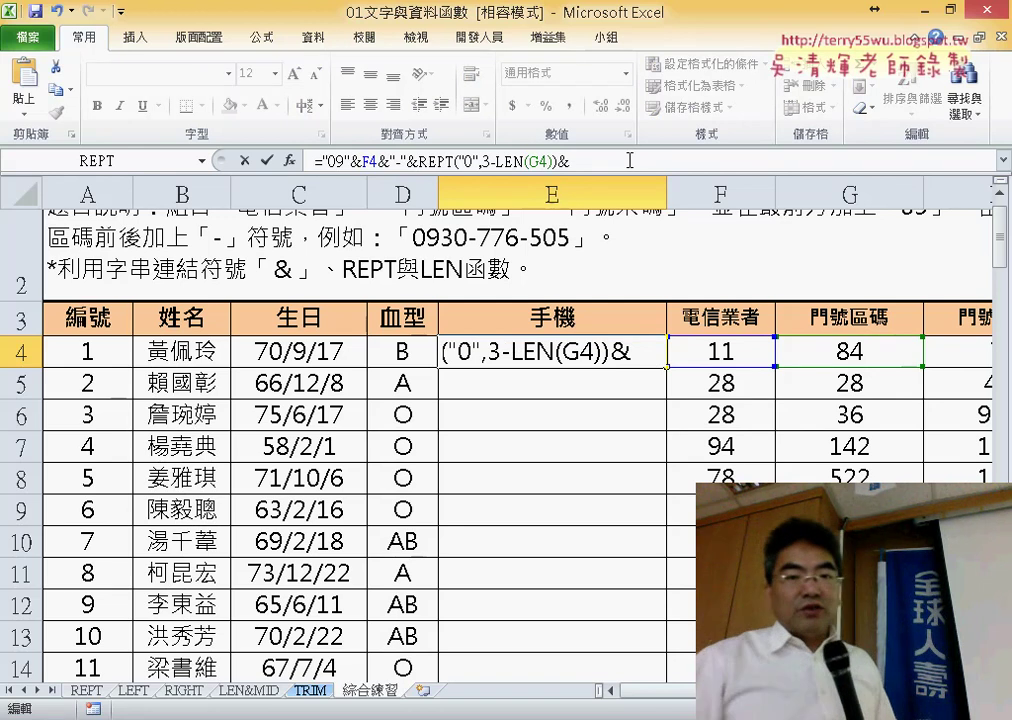
click(843, 350)
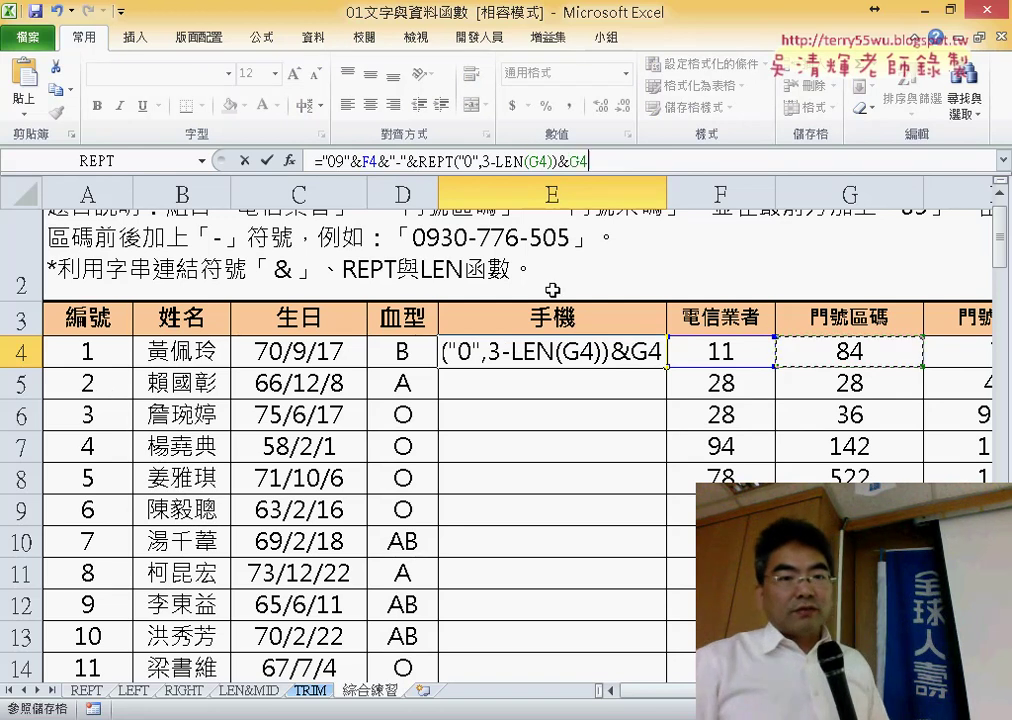
click(267, 160)
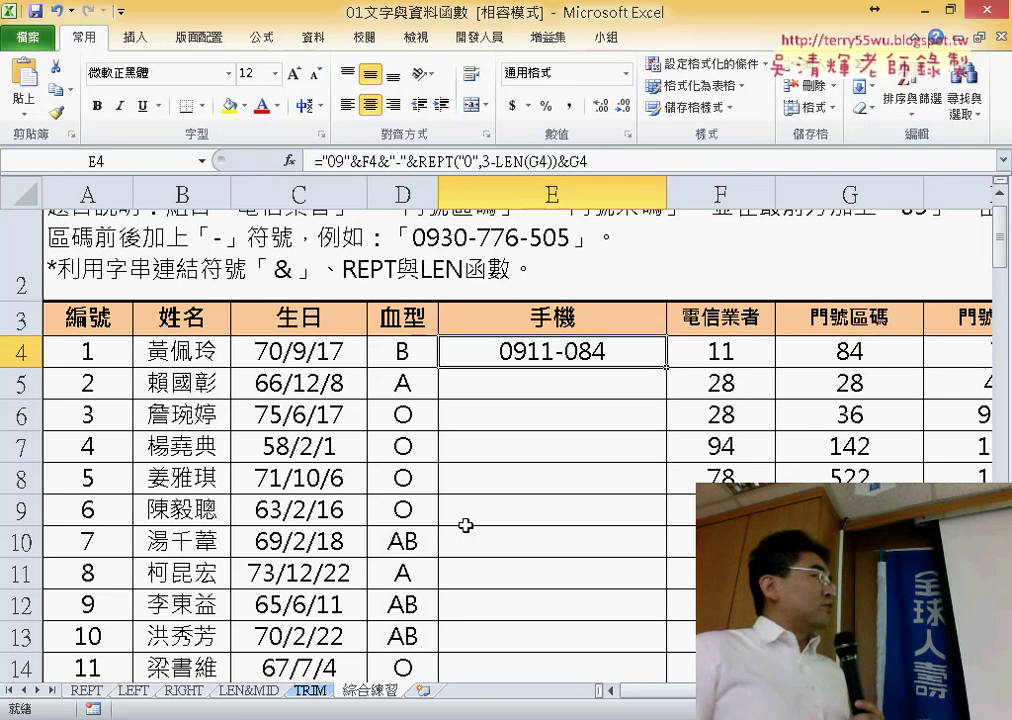
Select the dash-and-padded-area part of E4's formula for reuse.
scroll(500, 450, right, 1)
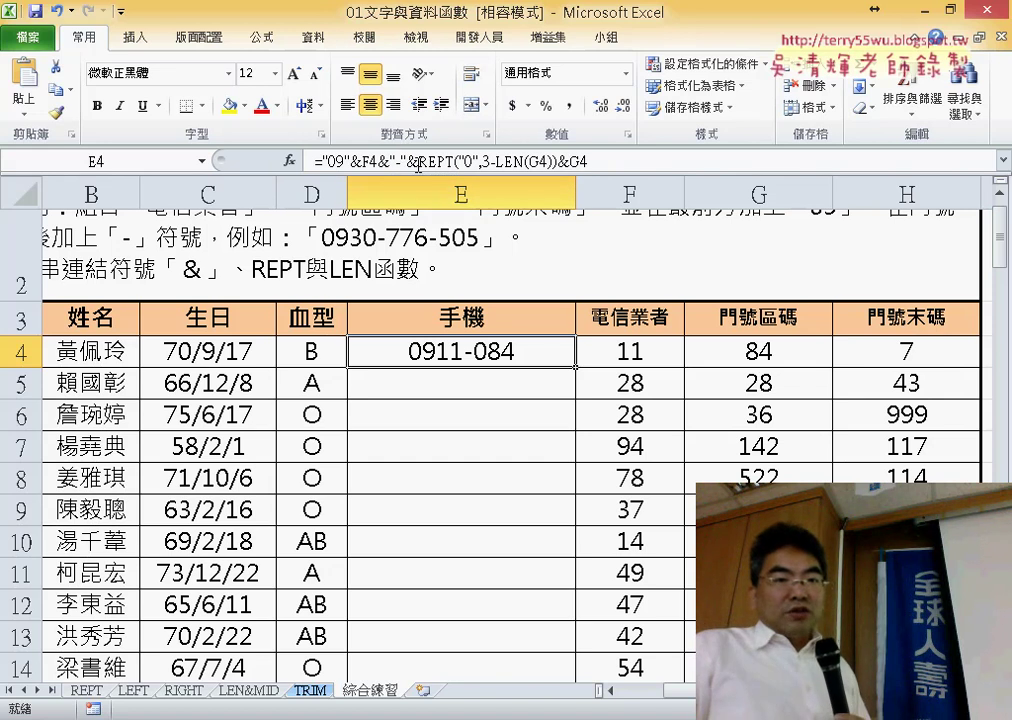
drag(378, 160, 314, 160)
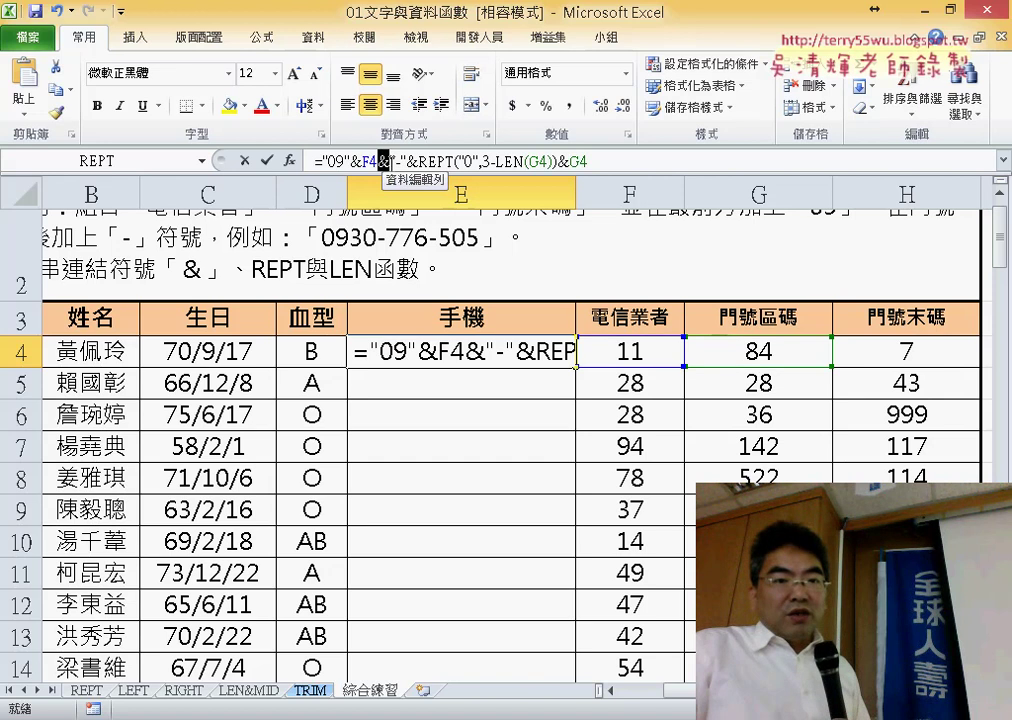
shift+click(654, 157)
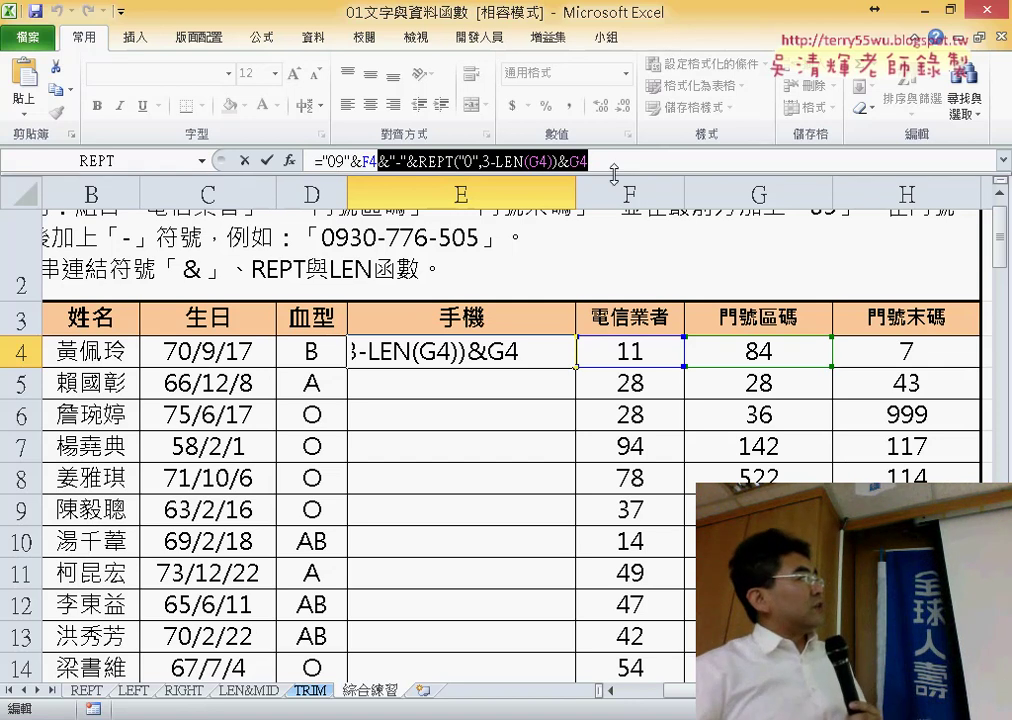
click(620, 163)
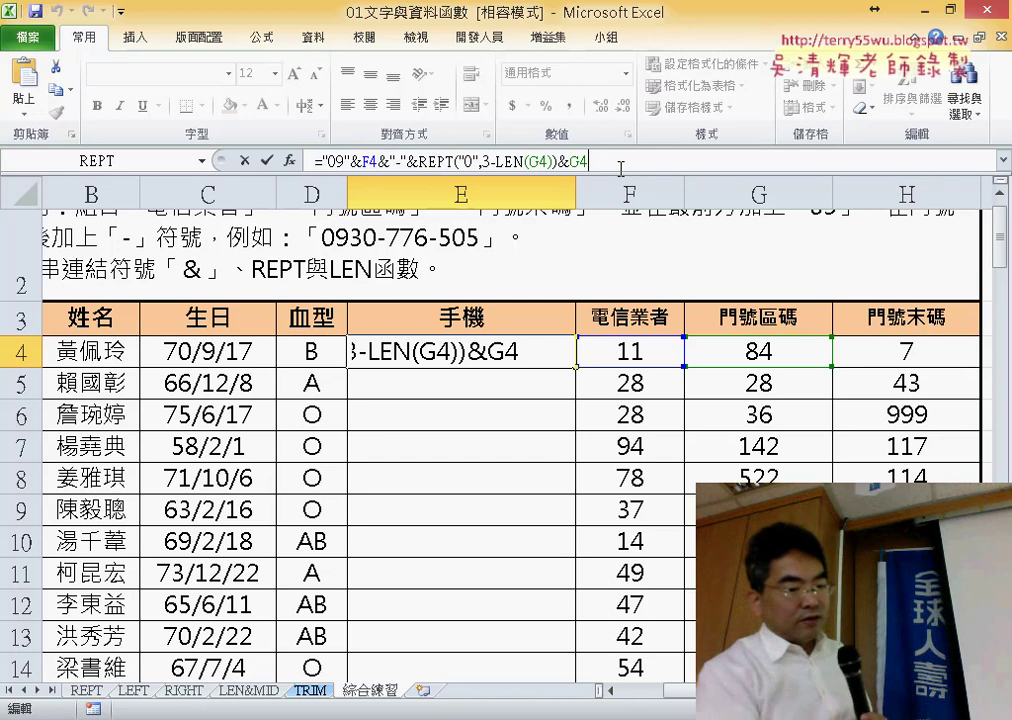
key(ctrl+v)
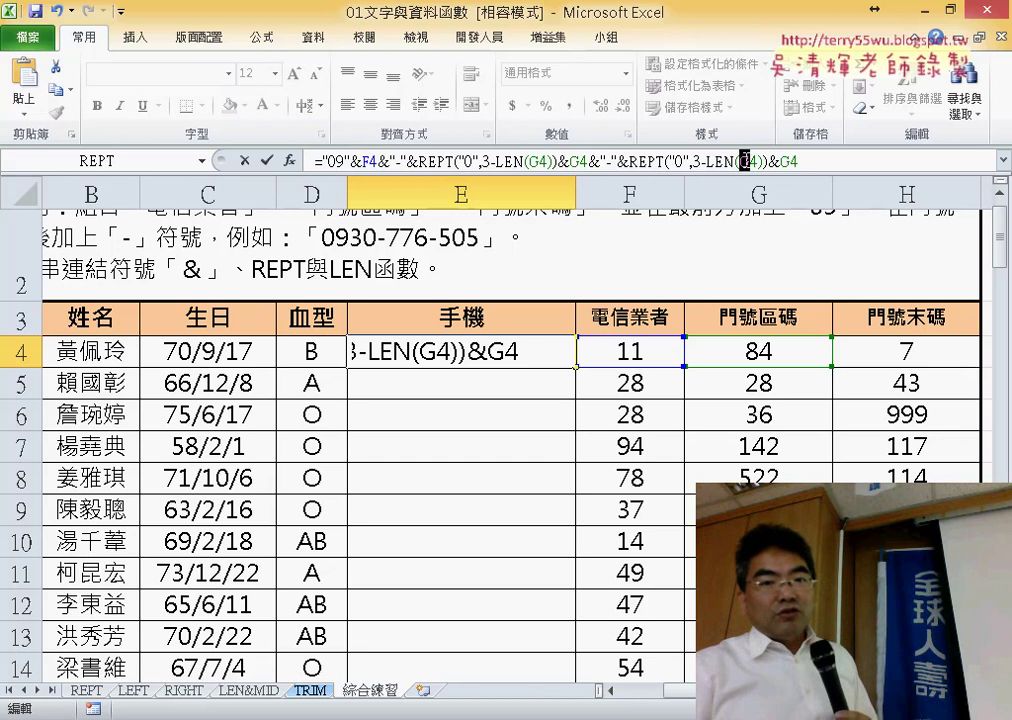
text(H)
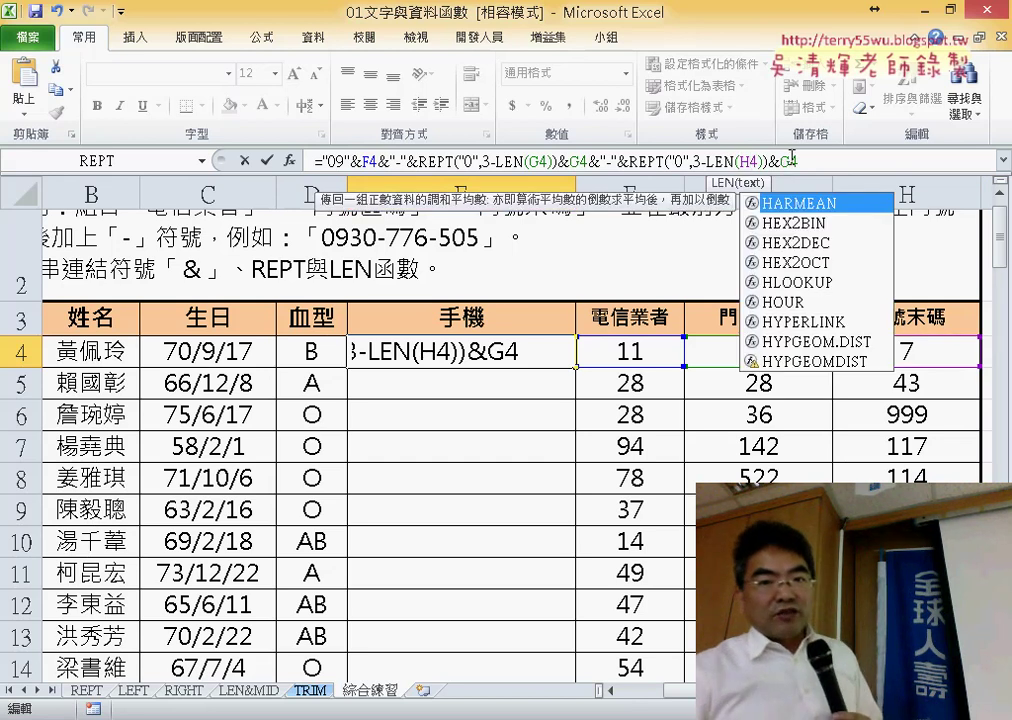
drag(791, 160, 782, 160)
text(H)
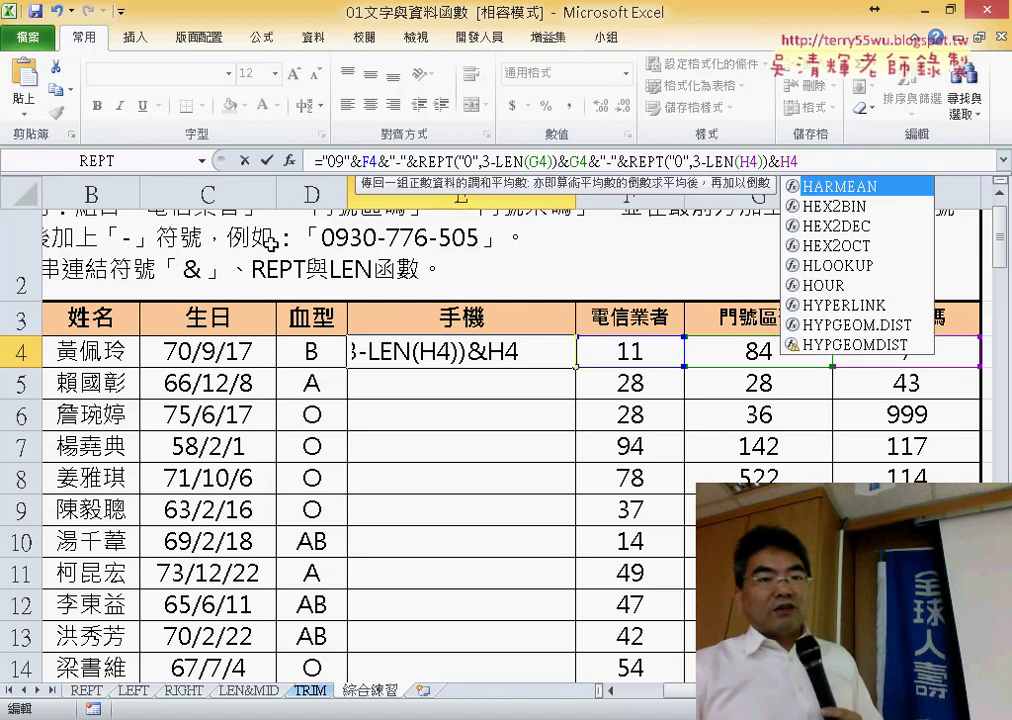
click(268, 161)
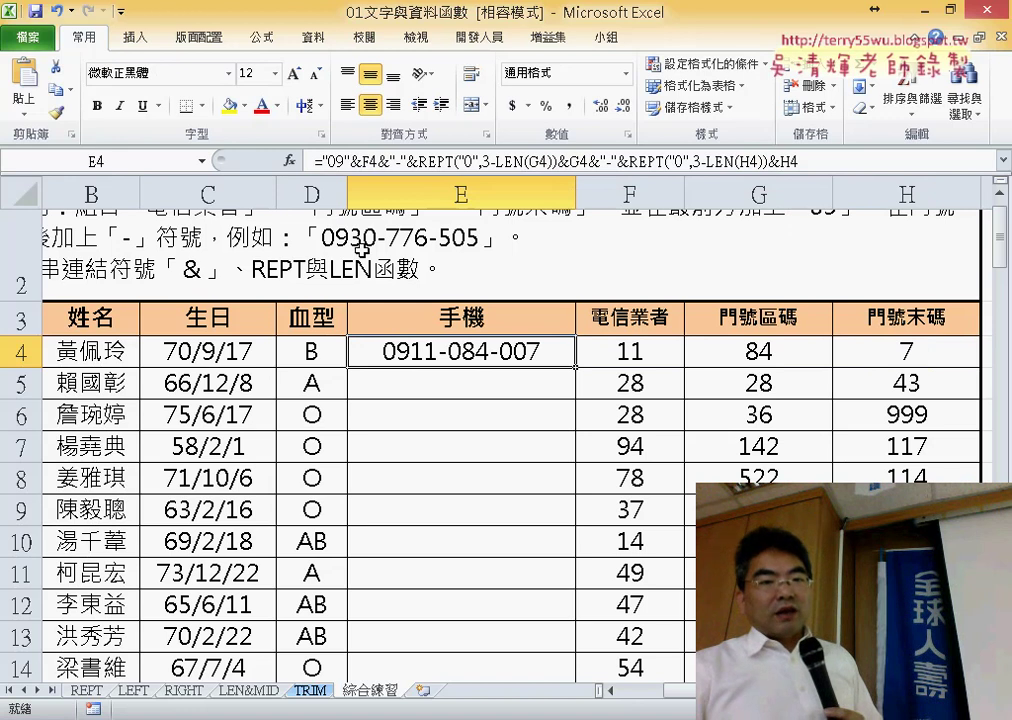
Fill E4's phone formula down column E, then review its ampersand joins without changing it.
double_click(577, 365)
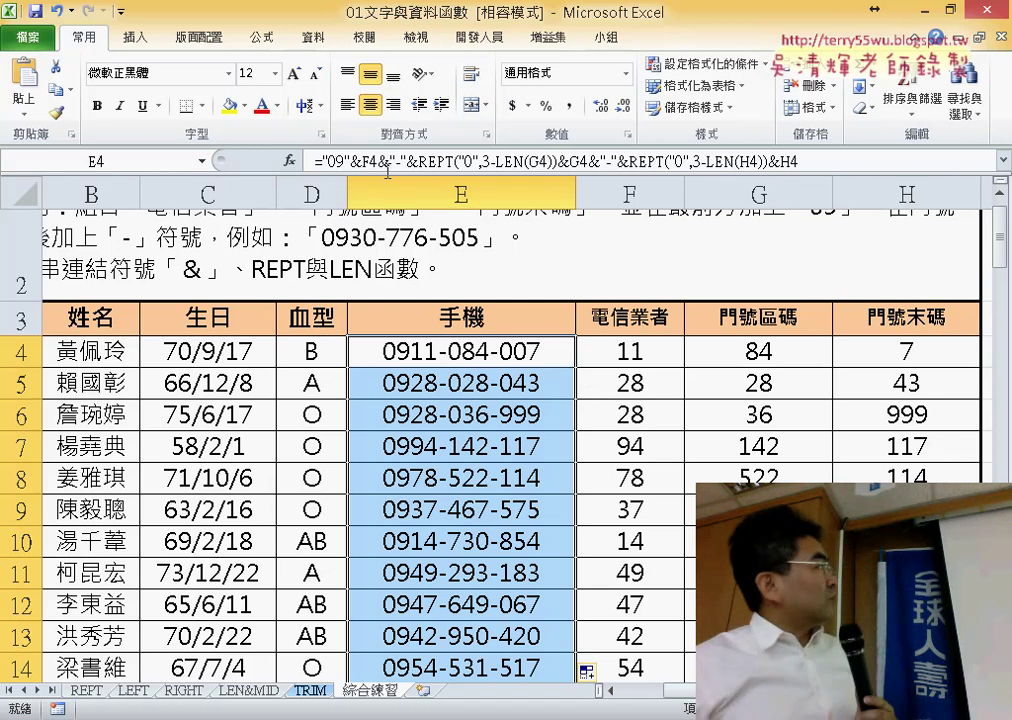
click(354, 161)
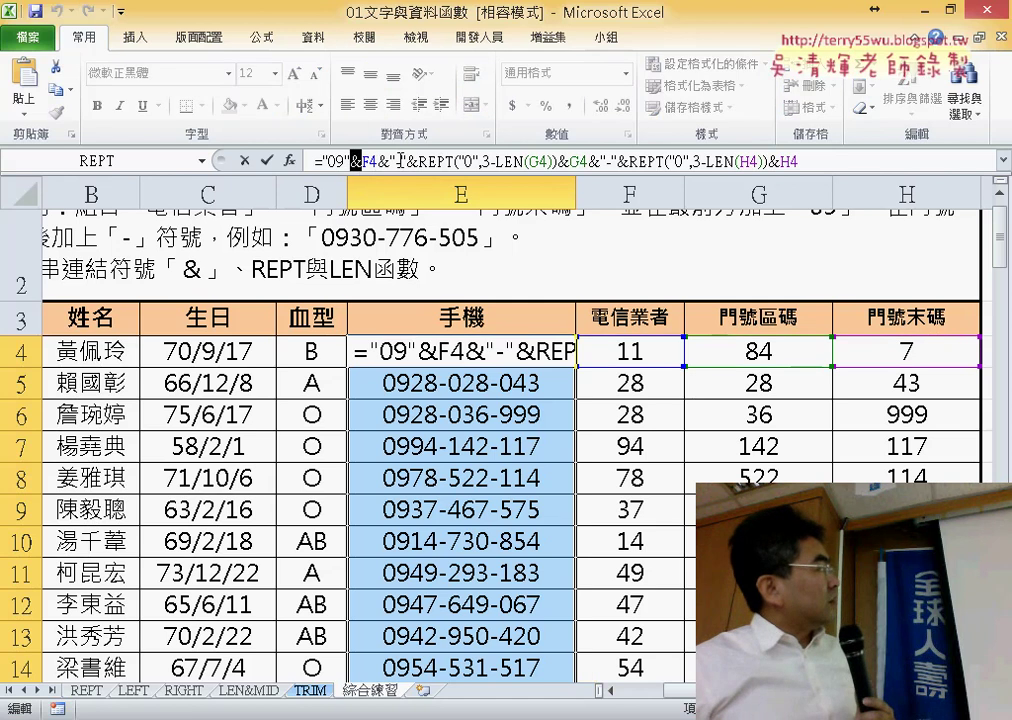
double_click(384, 160)
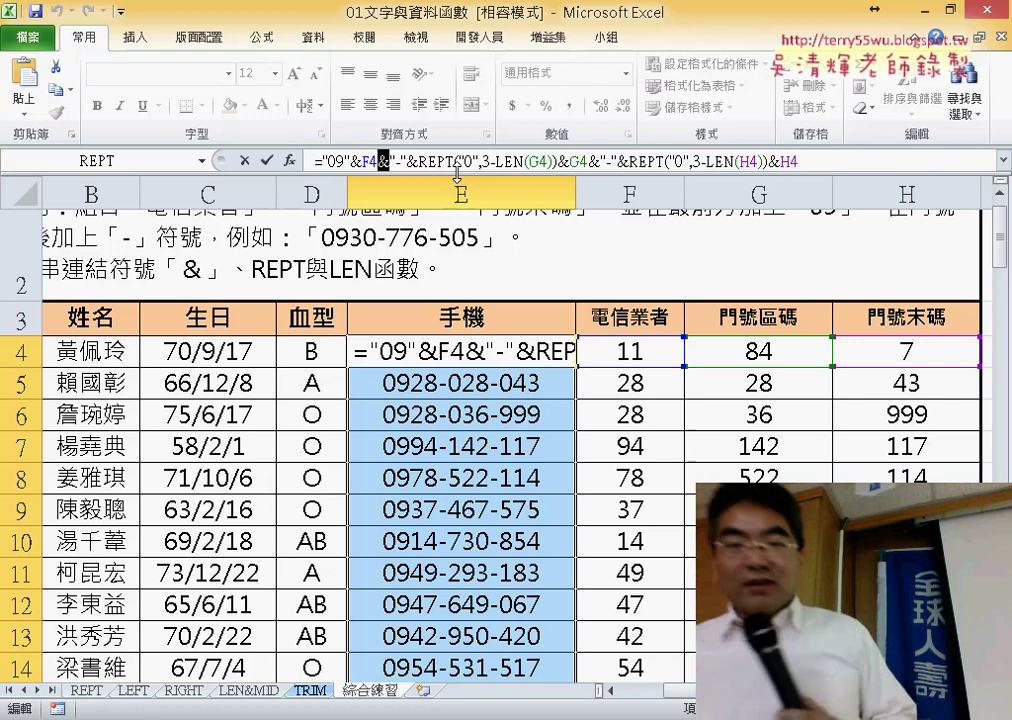
click(266, 160)
Clear the copied phone numbers from E5 down to the last row.
click(520, 383)
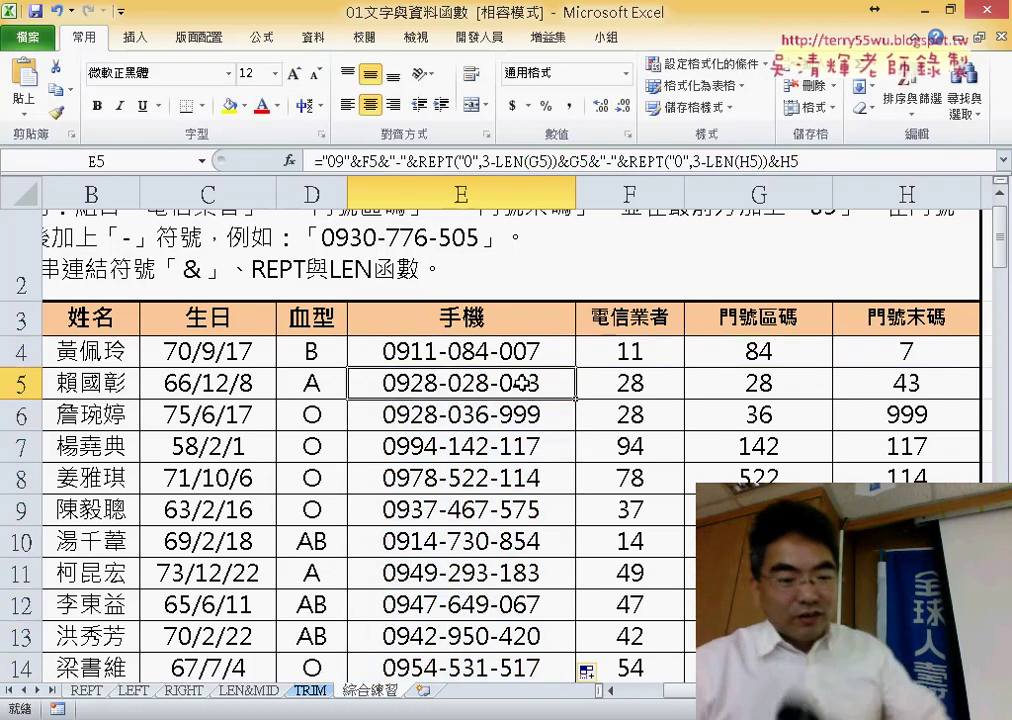
key(ctrl+shift+Down)
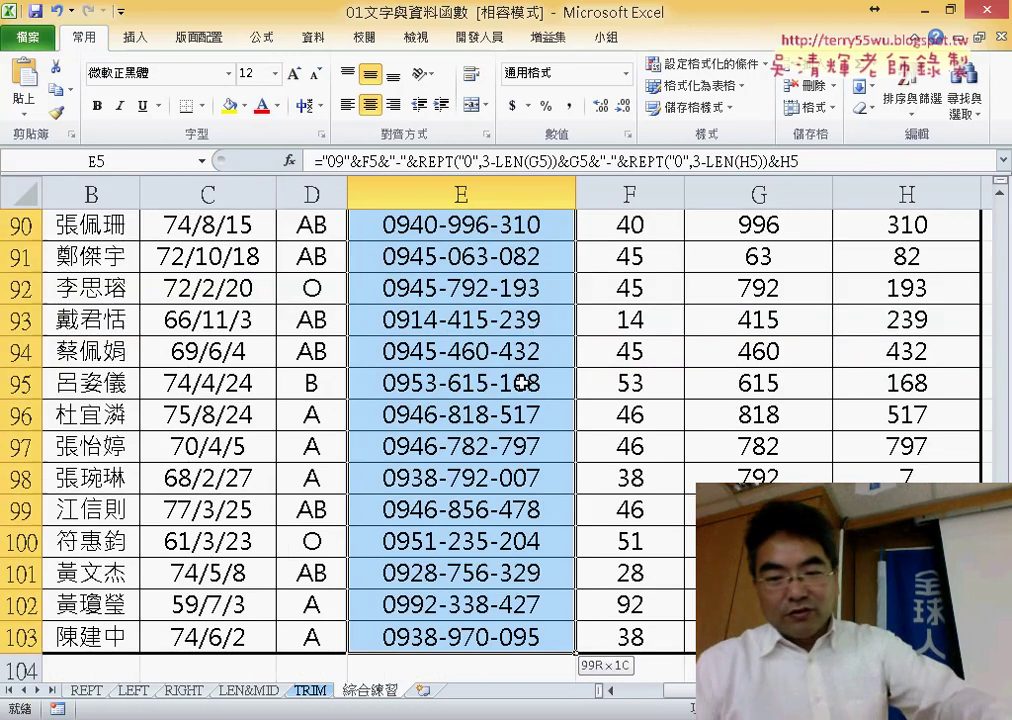
key(Delete)
key(ctrl+BackSpace)
Drag E4's formula down to row 77, then undo that partial fill.
click(524, 377)
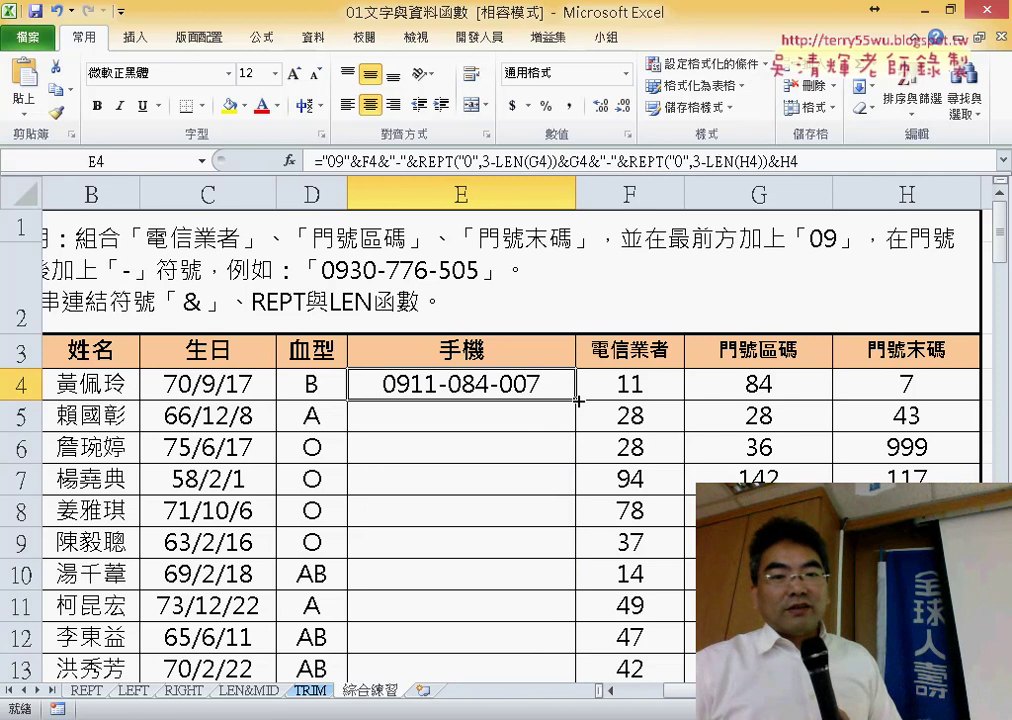
mouse_move(578, 400)
mouse_down()
mouse_move(563, 700)
mouse_move(563, 612)
mouse_up()
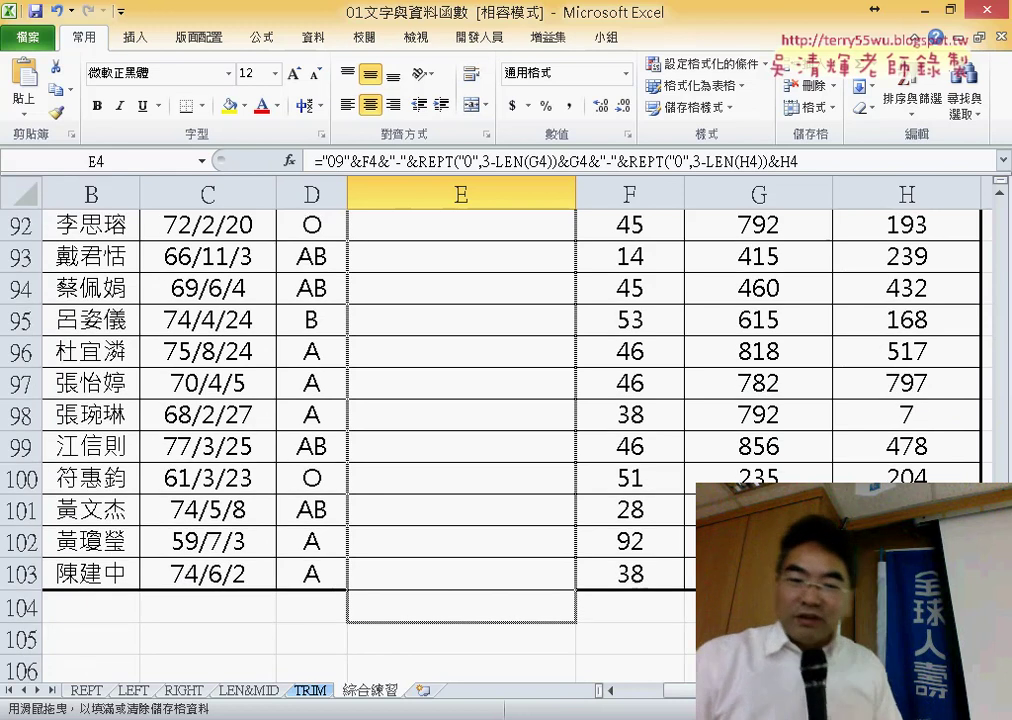
drag(563, 612, 713, 4)
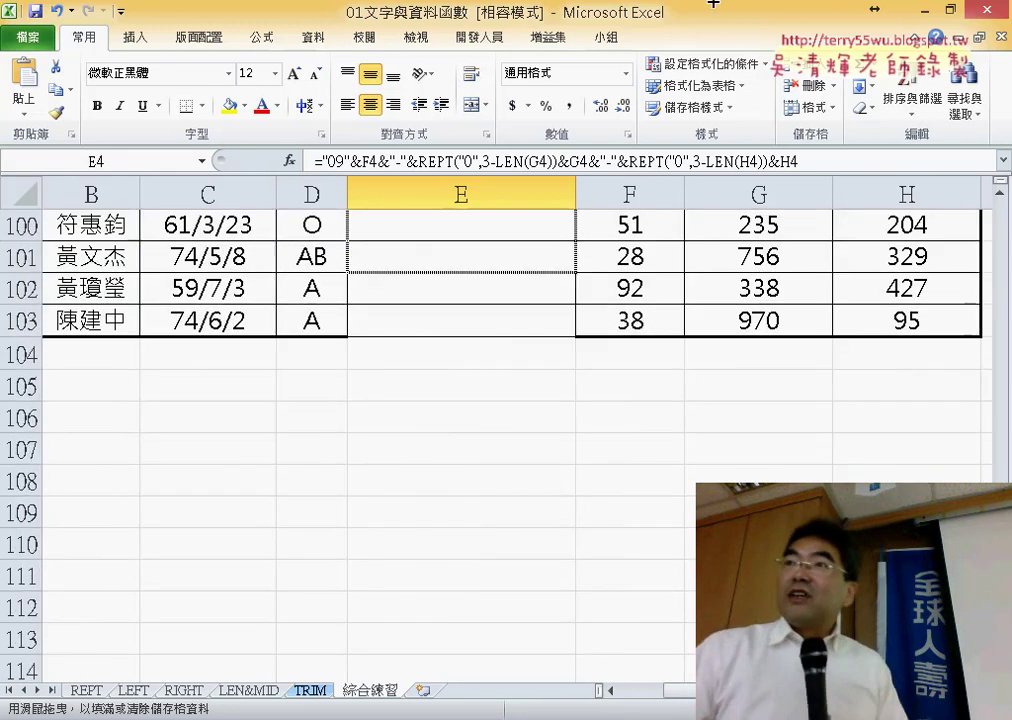
drag(713, 4, 573, 305)
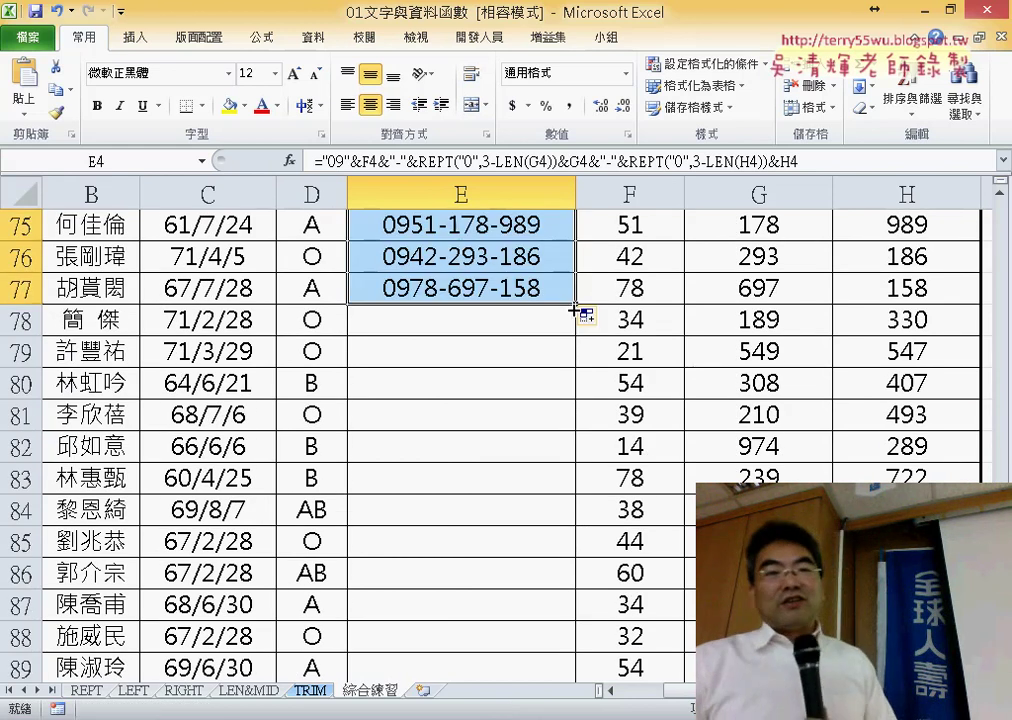
key(shift+BackSpace)
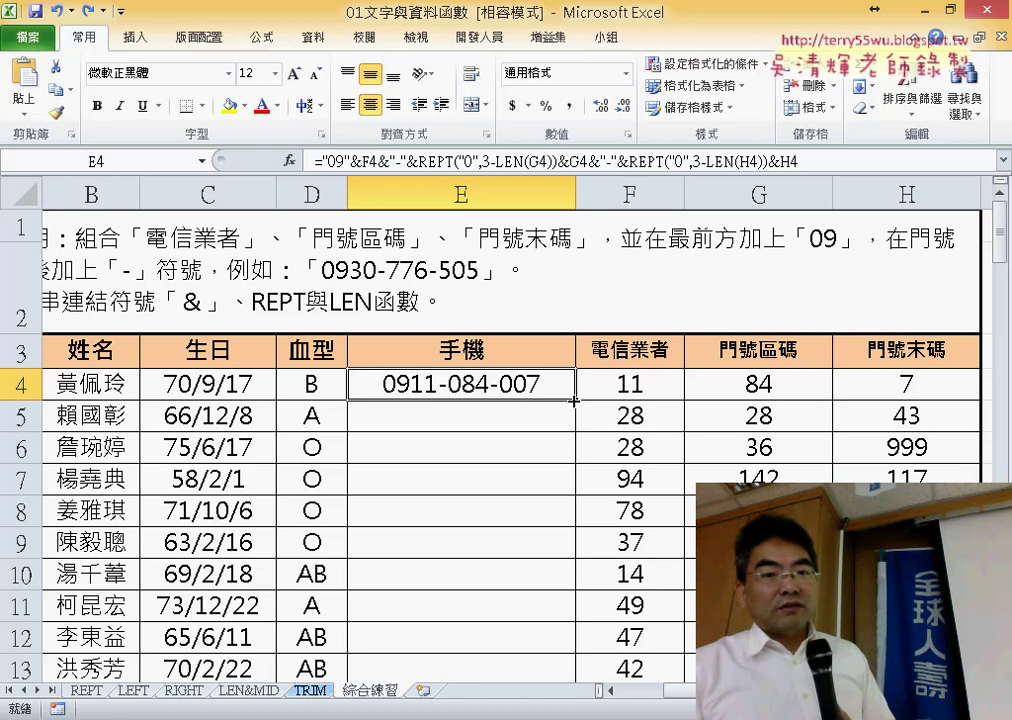
Auto-fill E4's phone formula down to row 103 and recheck E4.
double_click(574, 400)
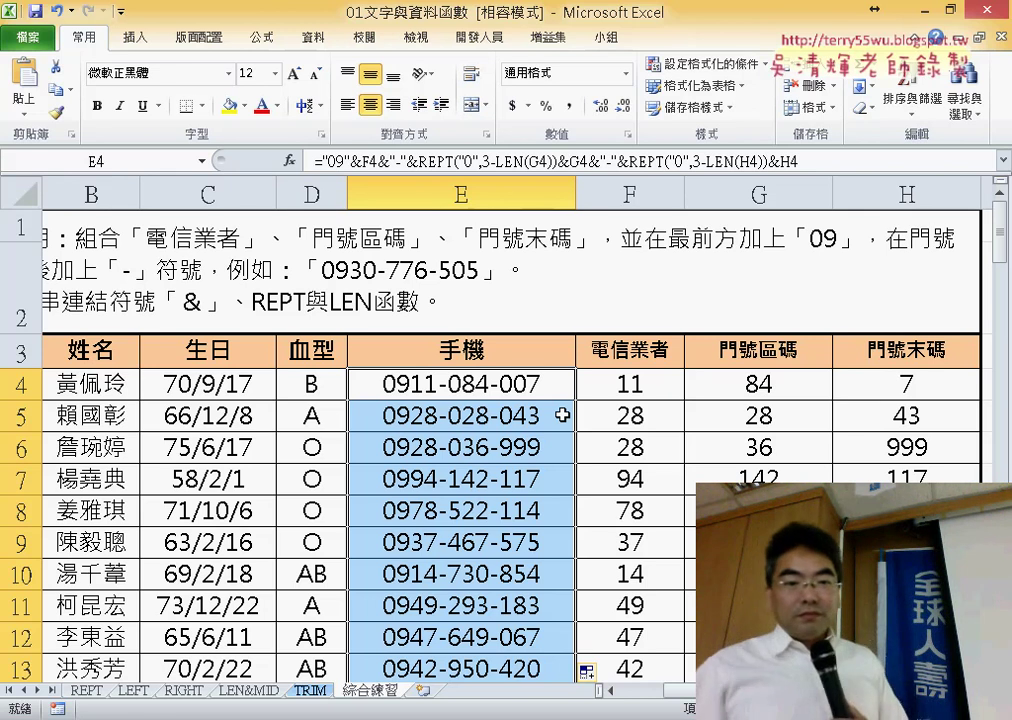
click(521, 386)
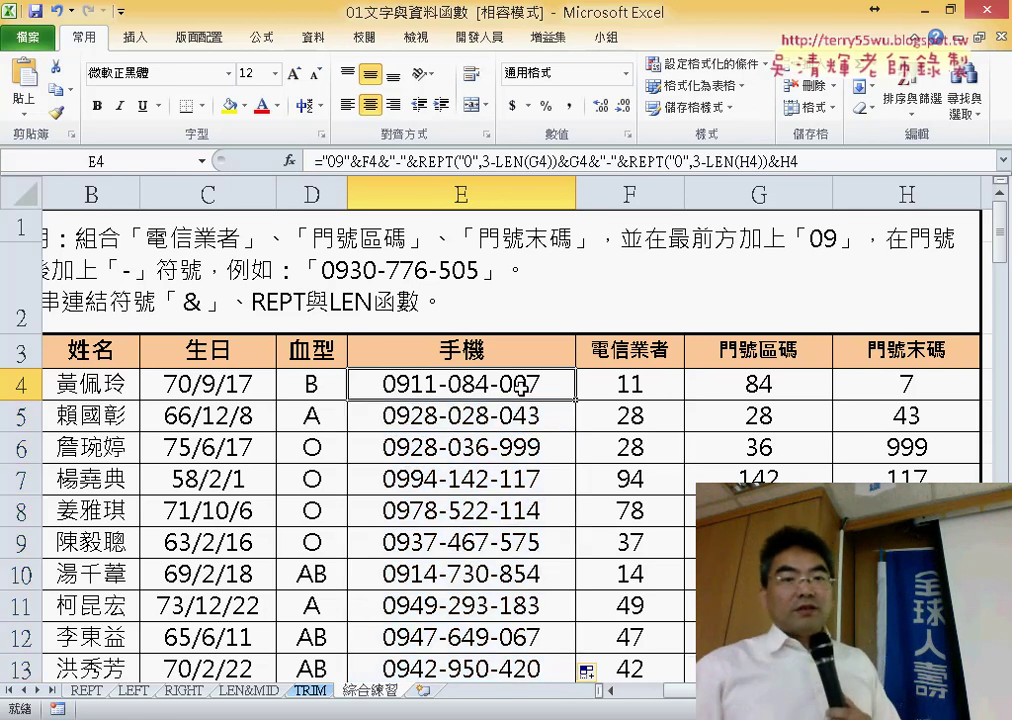